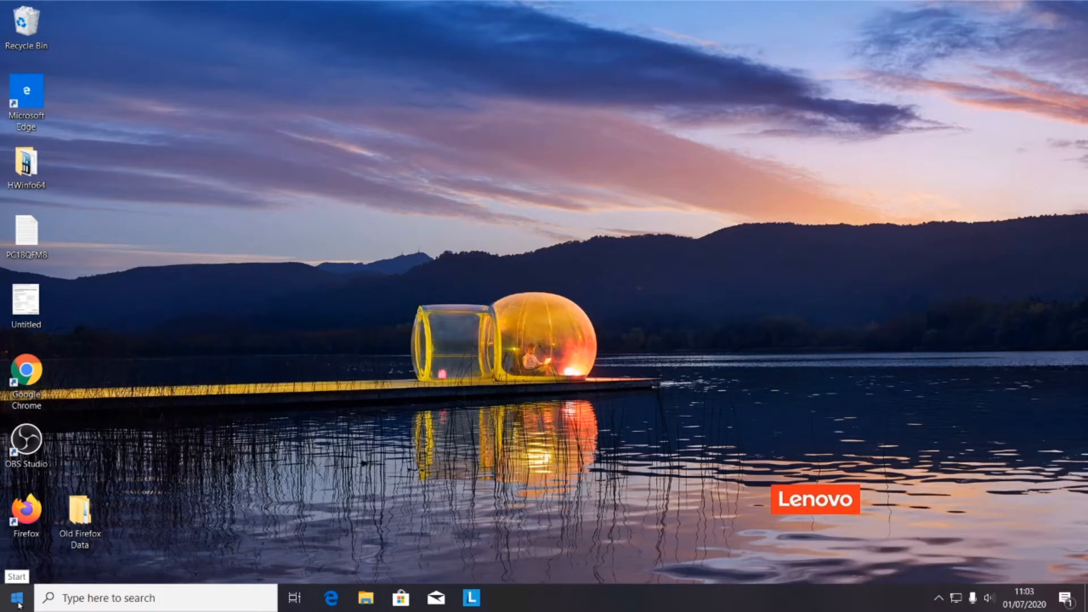
# Look through the list of installed applications to locate Excel.
pyautogui.click(17, 600)
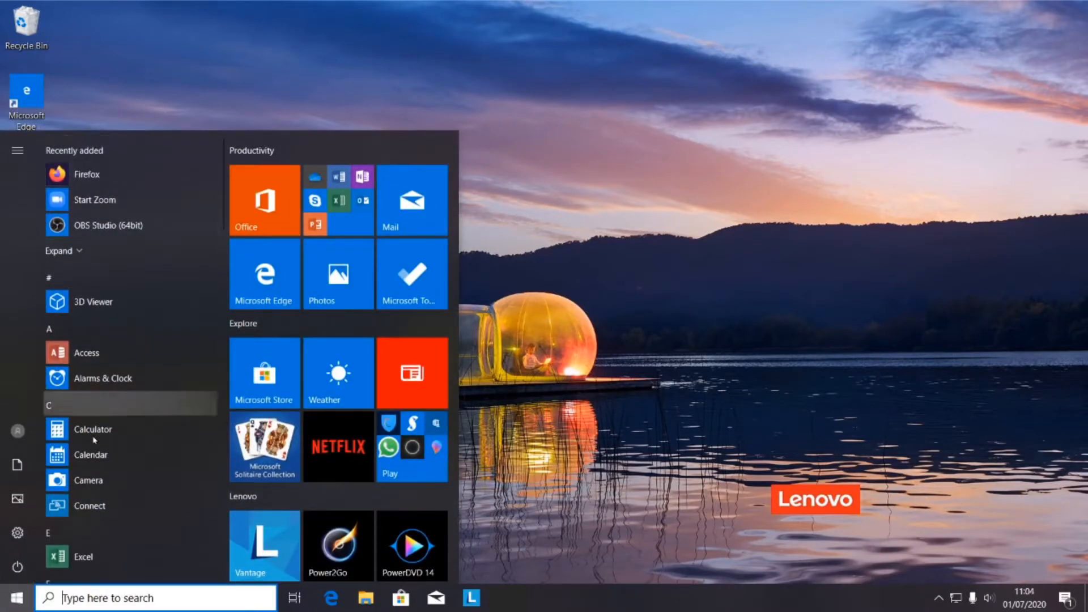
pyautogui.scroll(-10, 94, 448)
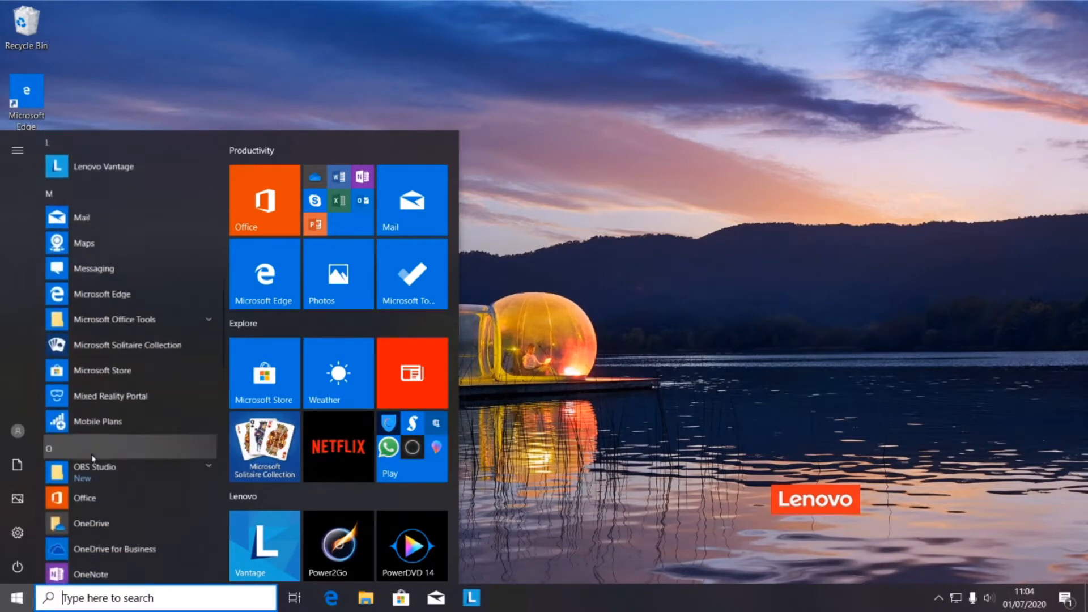
pyautogui.scroll(-10, 92, 458)
pyautogui.scroll(8, 94, 460)
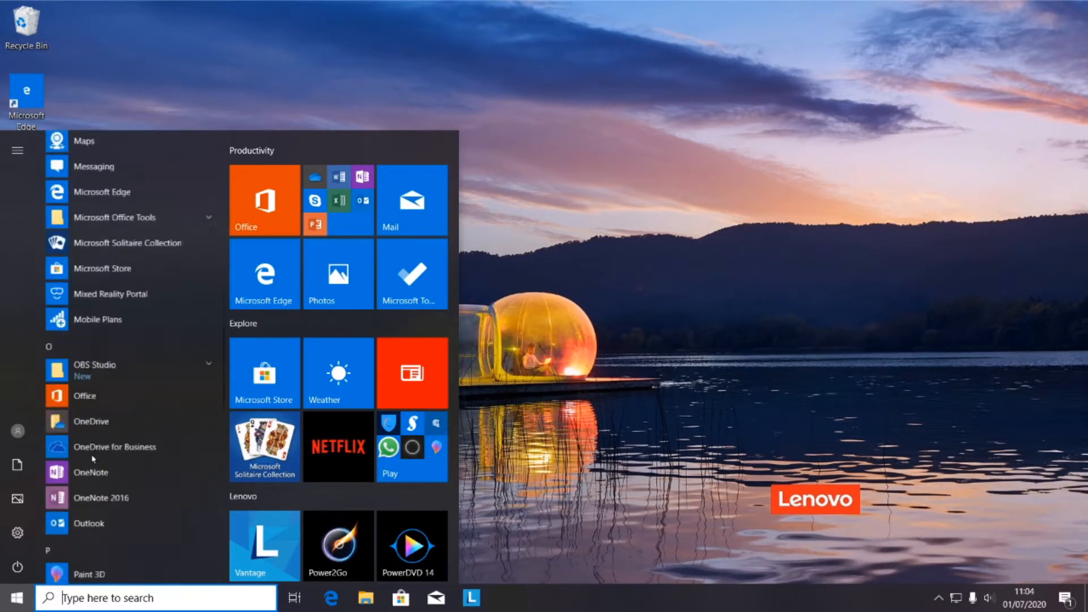
pyautogui.scroll(15, 93, 459)
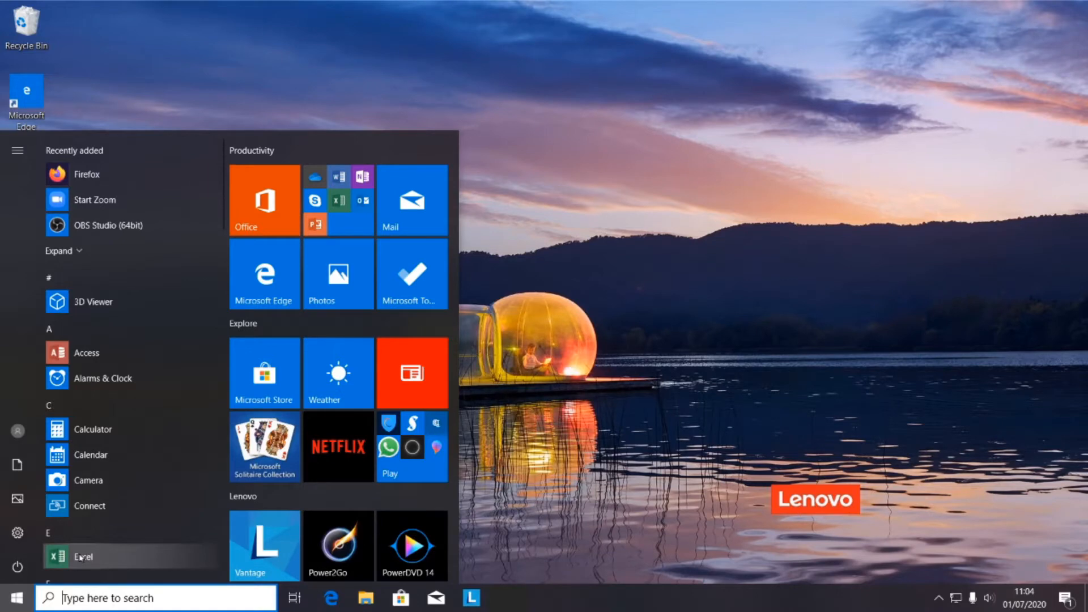
# Search the computer for "excel" and dismiss the search without opening anything.
pyautogui.click(109, 594)
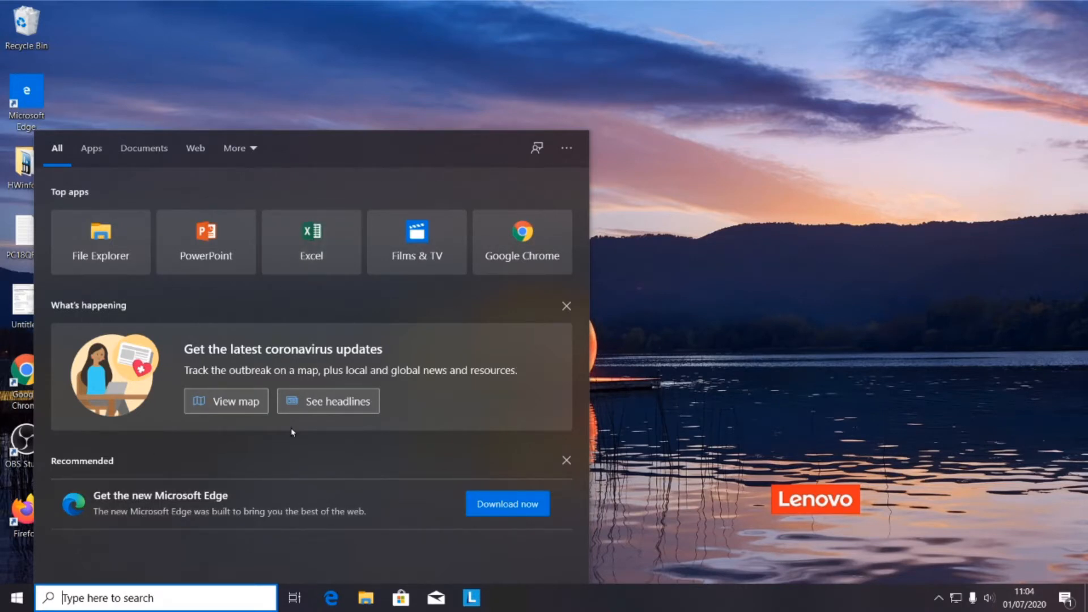
pyautogui.write('excel')
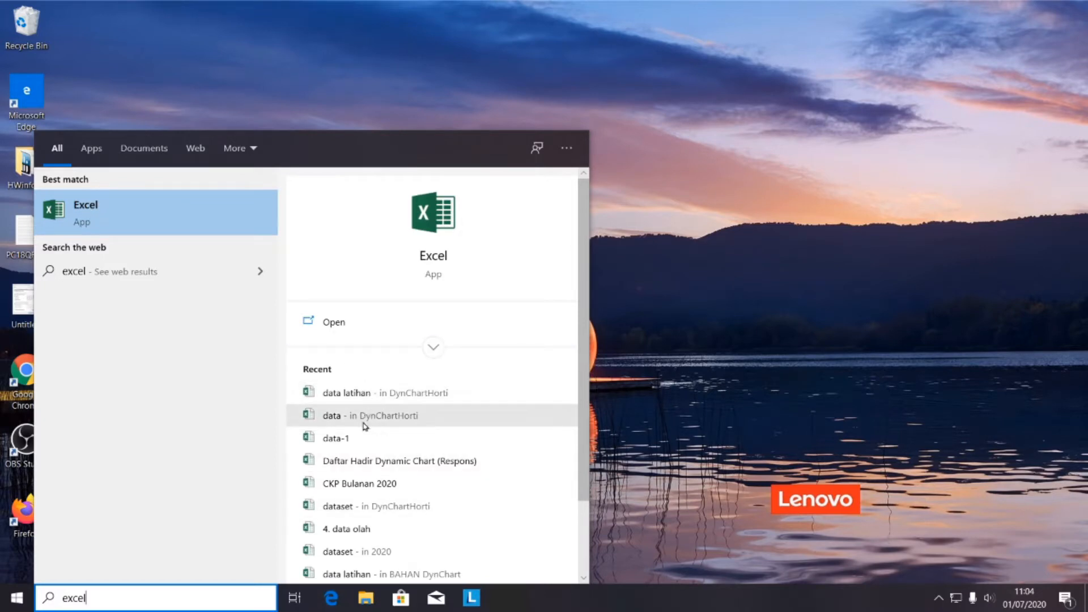
pyautogui.click(377, 604)
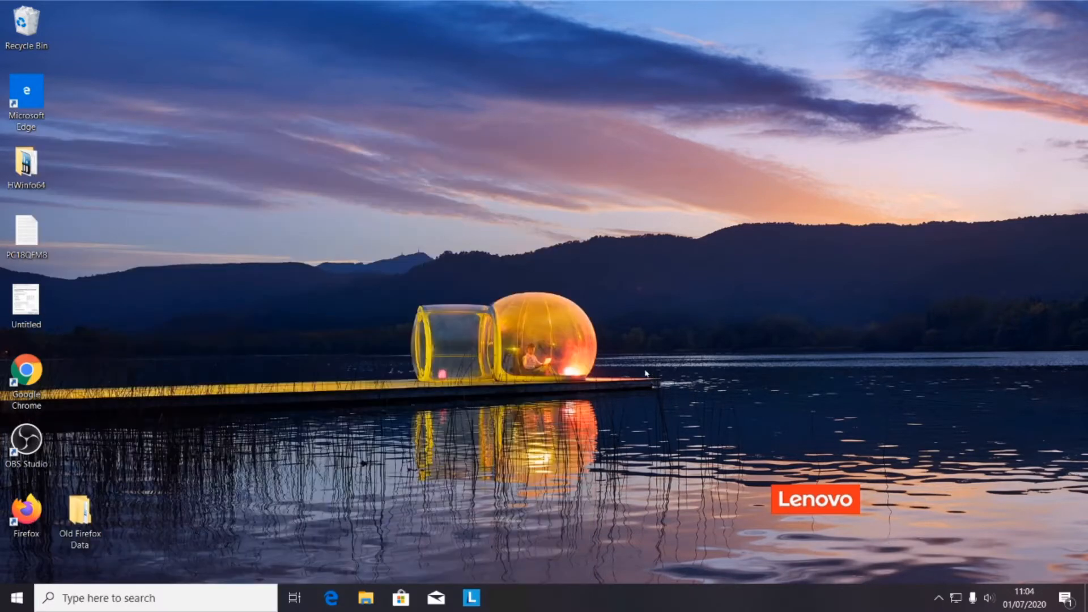
# Open the "data latihan" workbook from the DynChartHorti folder in File Explorer and select cell O17 on the CHART sheet.
pyautogui.click(377, 604)
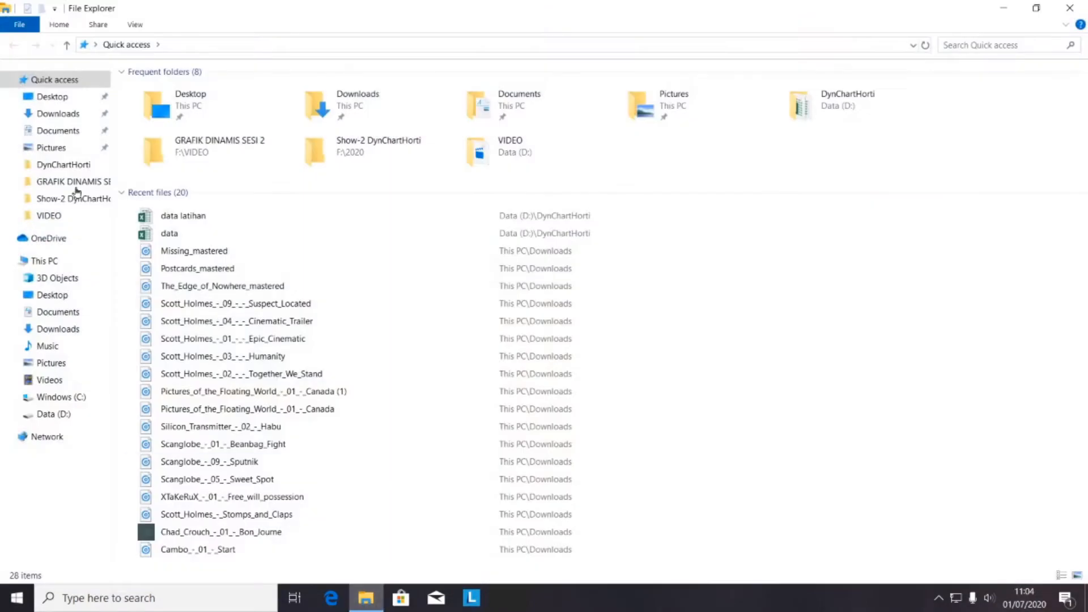
pyautogui.click(77, 150)
pyautogui.click(78, 163)
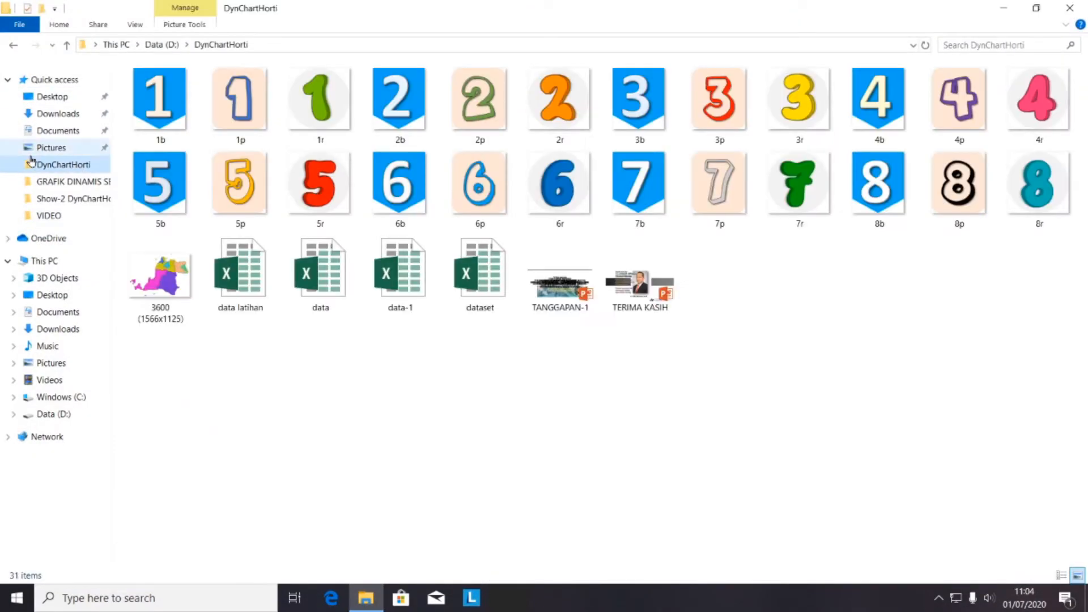
pyautogui.doubleClick(241, 270)
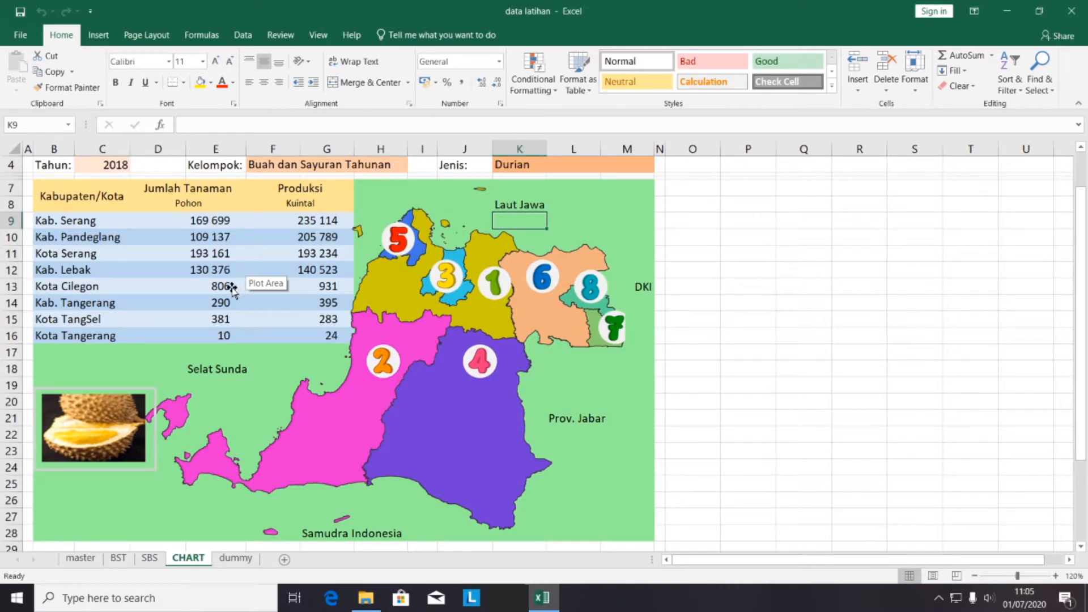
pyautogui.click(282, 311)
pyautogui.click(716, 345)
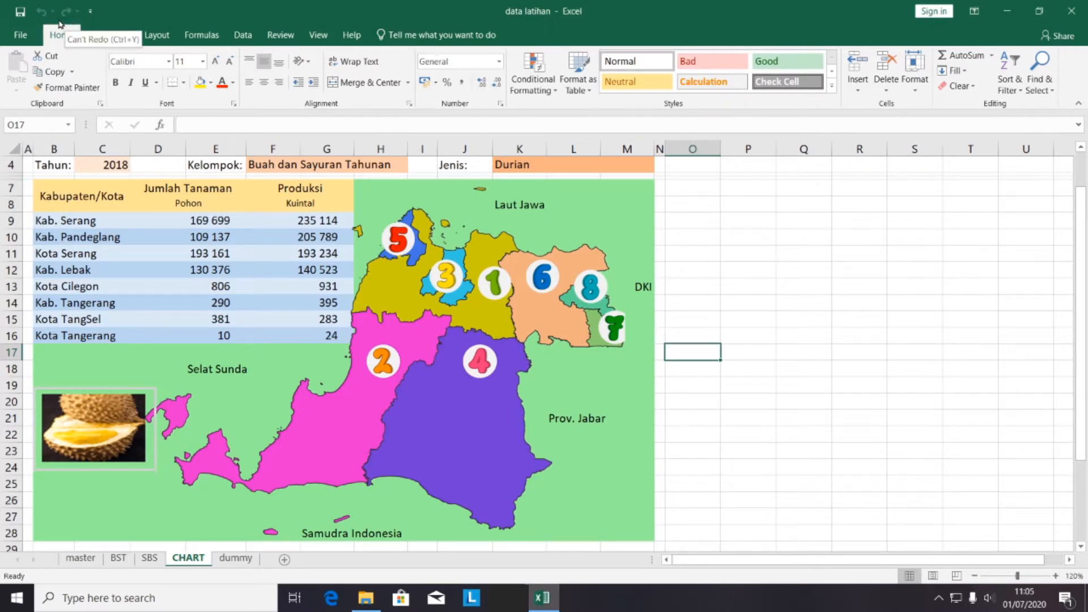
# Add the Calculate Now command to the Quick Access Toolbar for all documents.
pyautogui.click(91, 12)
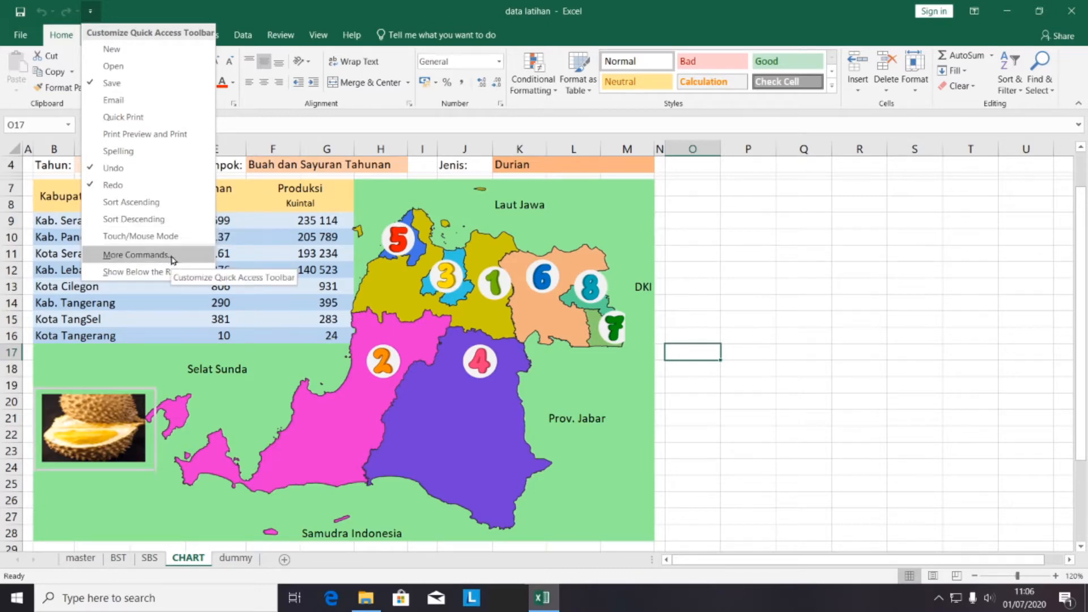
pyautogui.click(137, 255)
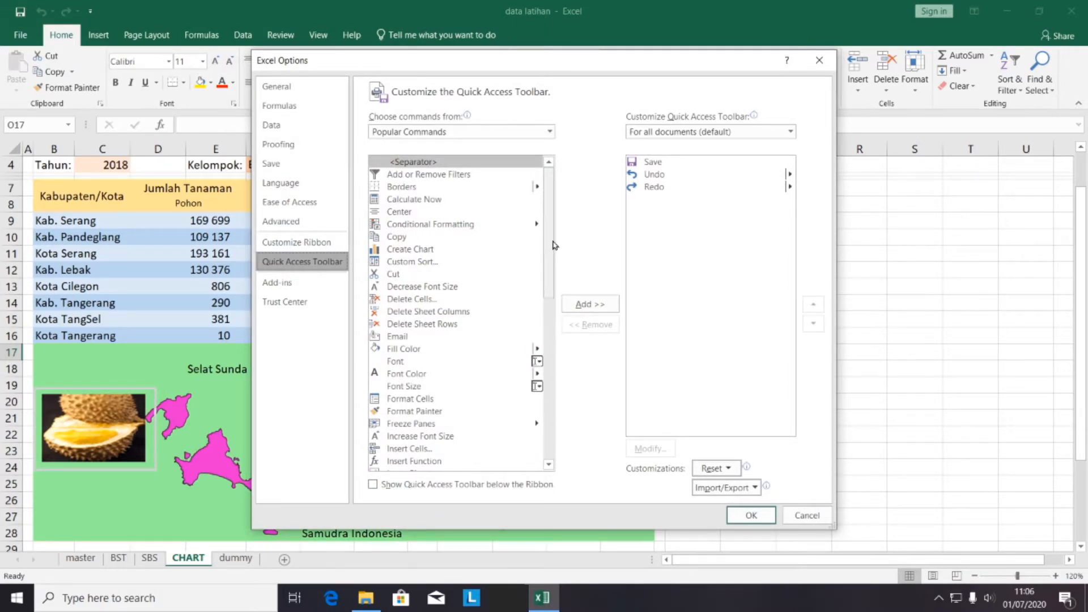
pyautogui.moveTo(553, 245); pyautogui.dragTo(550, 208)
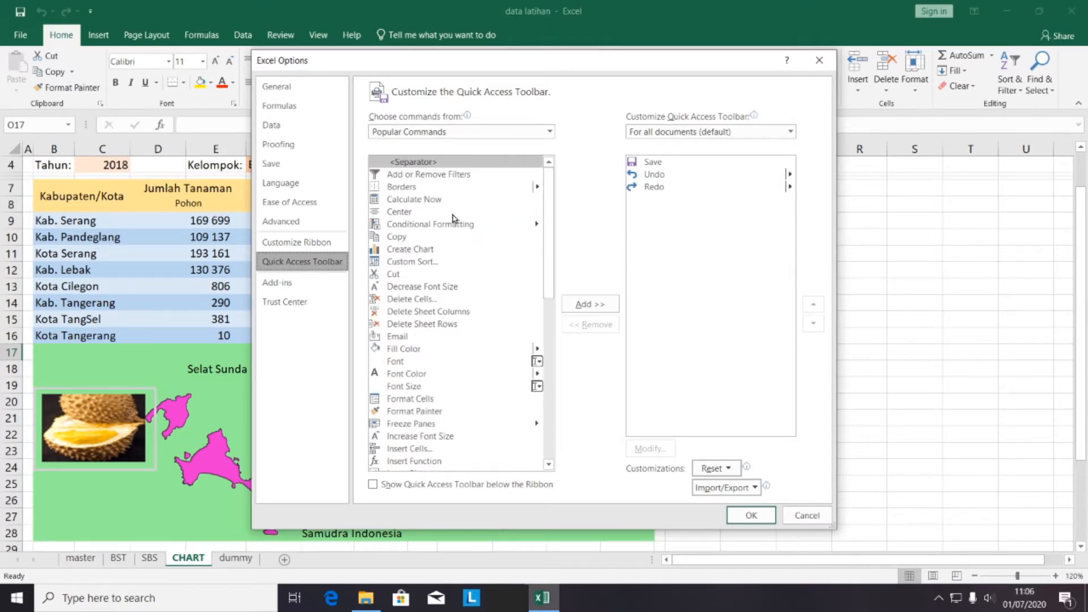
pyautogui.click(427, 201)
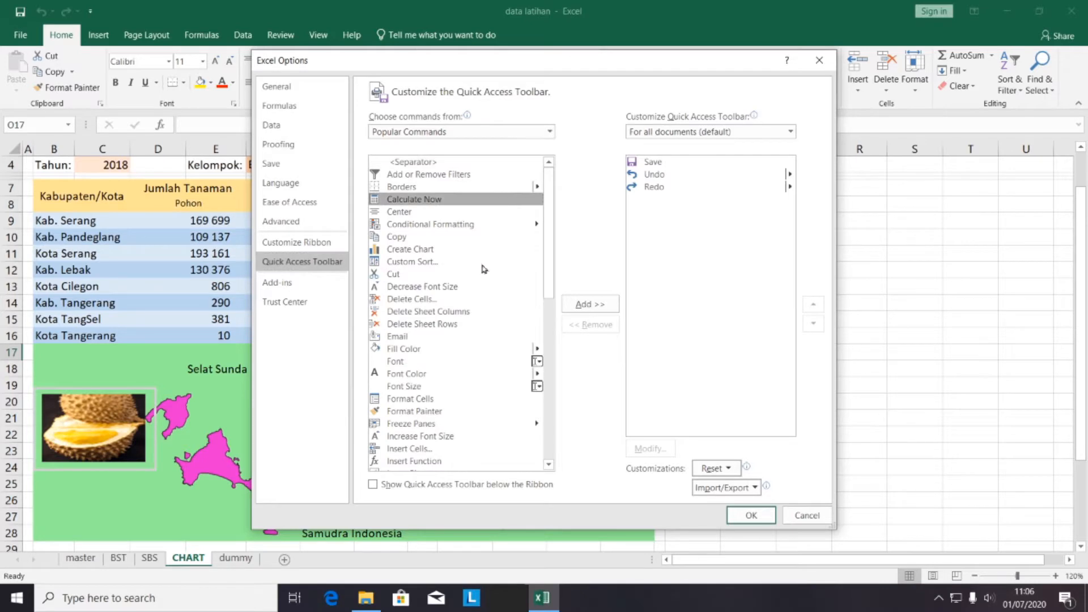
pyautogui.click(587, 307)
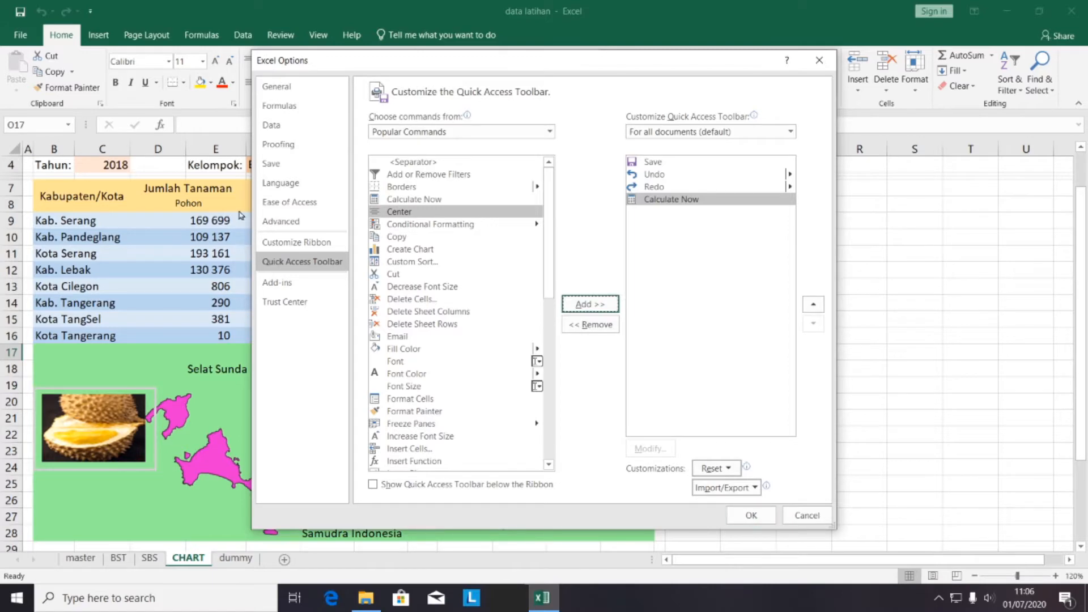
pyautogui.click(751, 515)
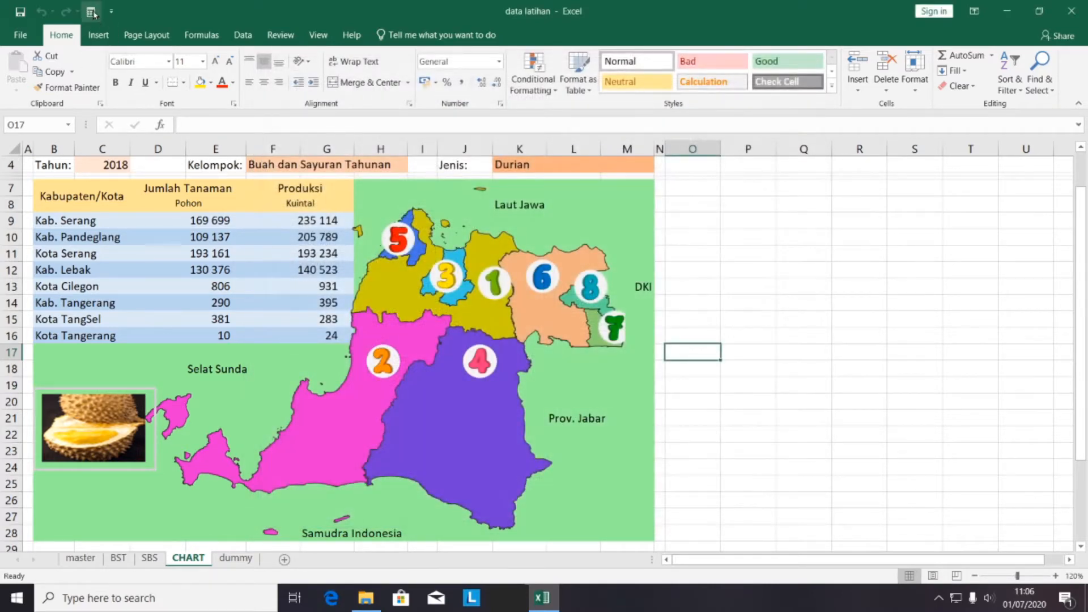
# Remove the Calculate Now command from the Quick Access Toolbar.
pyautogui.click(112, 11)
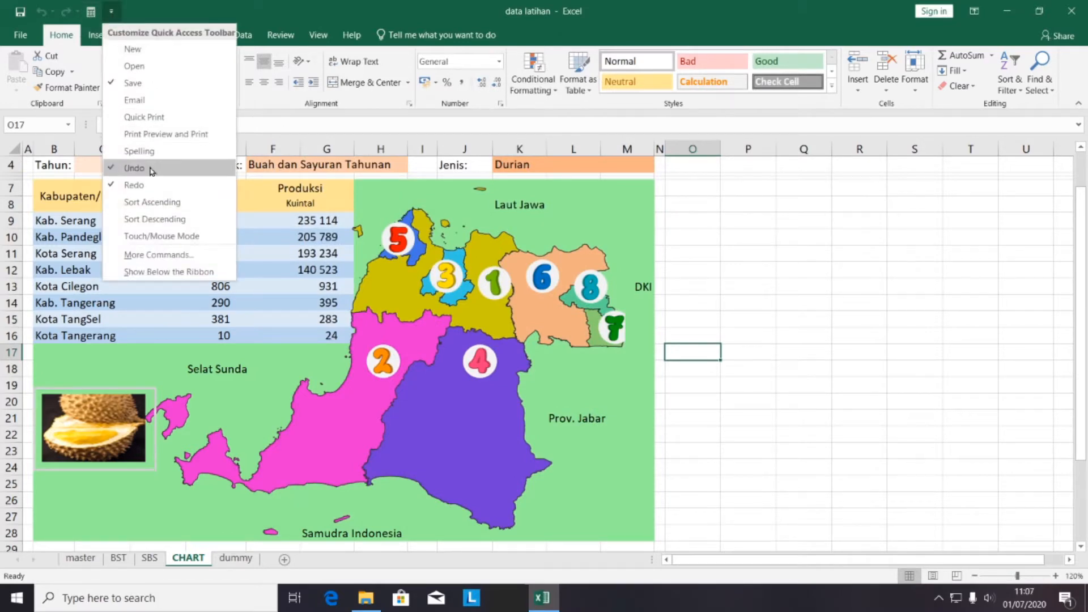
pyautogui.click(179, 256)
pyautogui.click(682, 202)
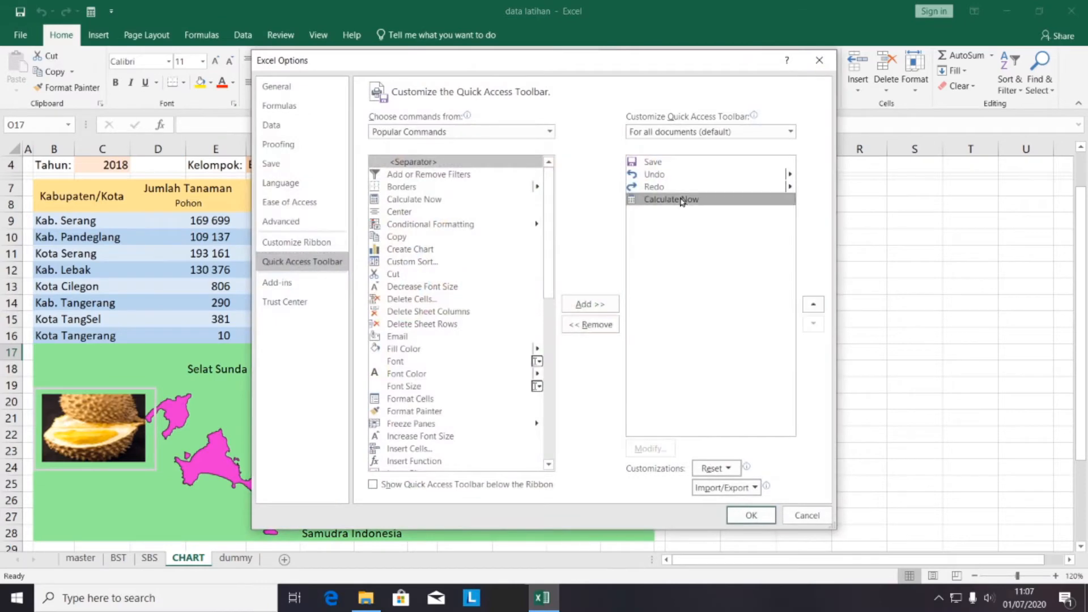
pyautogui.click(599, 327)
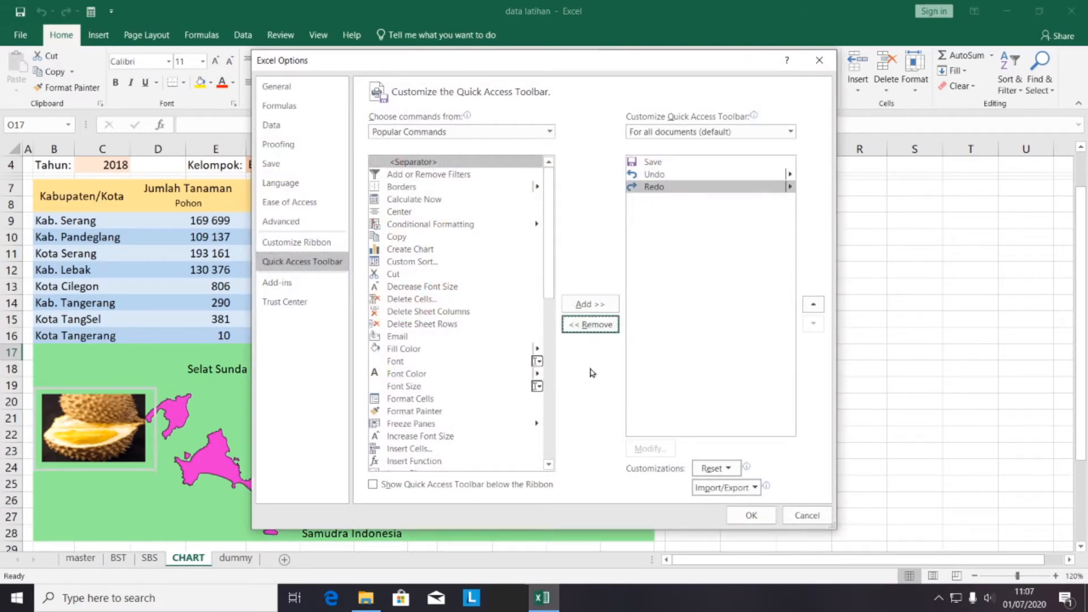
pyautogui.click(742, 516)
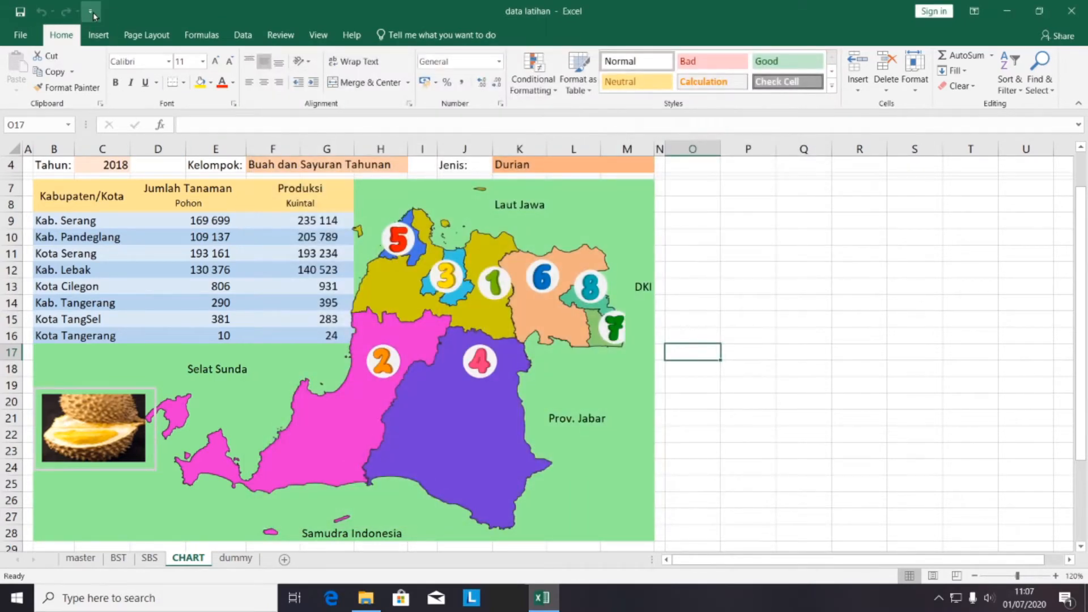
pyautogui.click(92, 12)
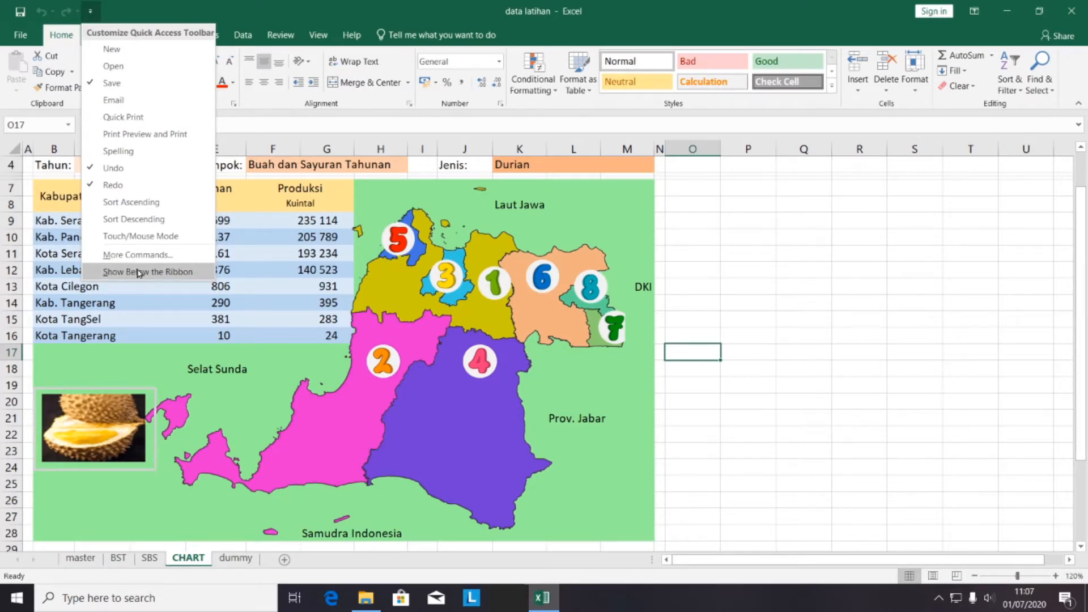
pyautogui.click(91, 11)
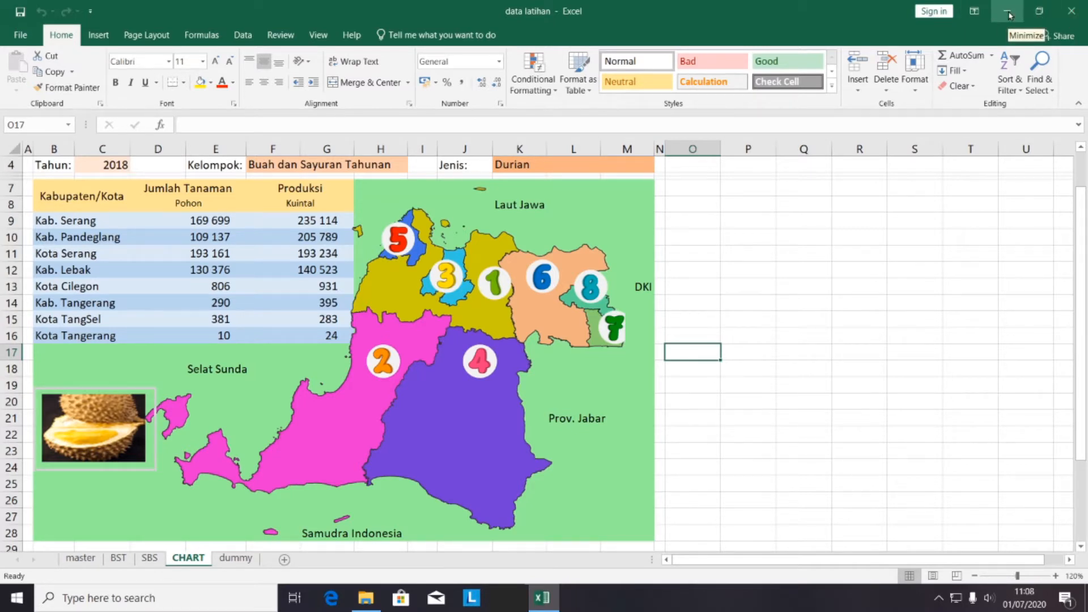
# Restore down and re-maximize the workbook window, and minimize it and bring it back.
pyautogui.click(1038, 12)
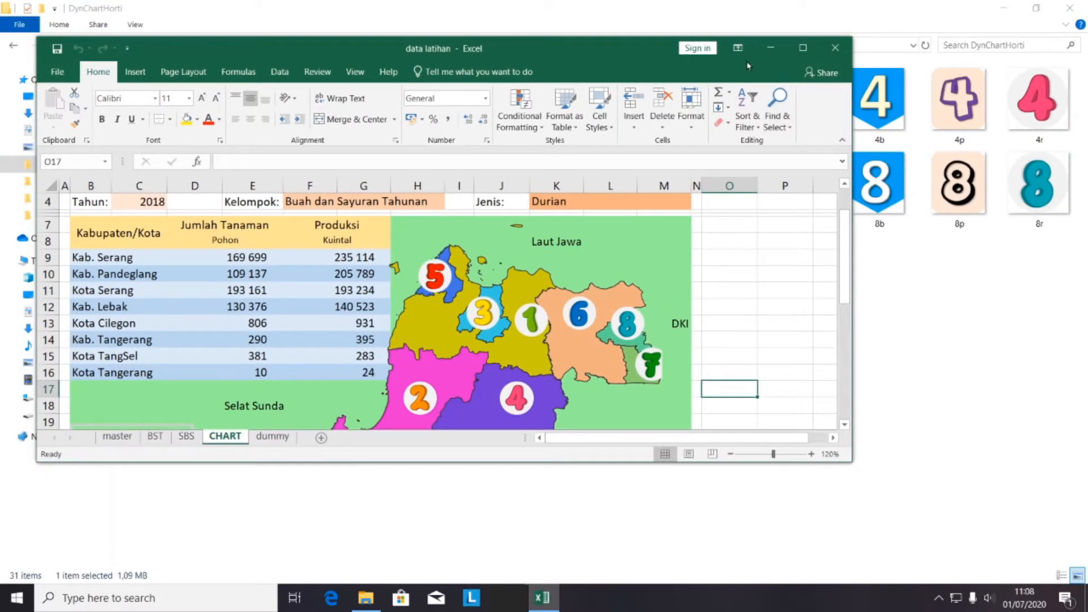
pyautogui.click(804, 50)
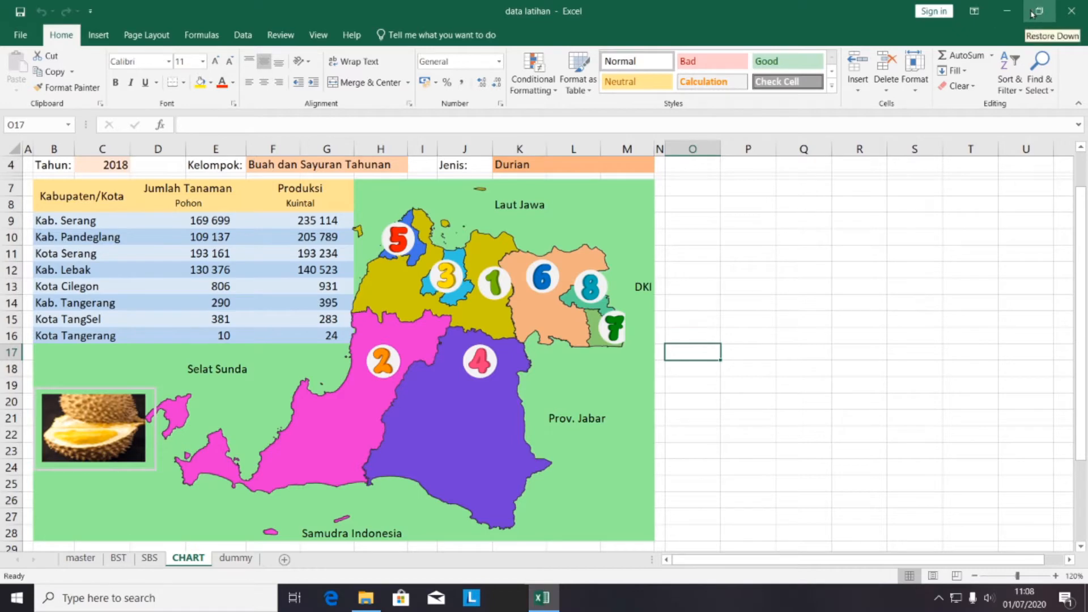
pyautogui.click(1007, 13)
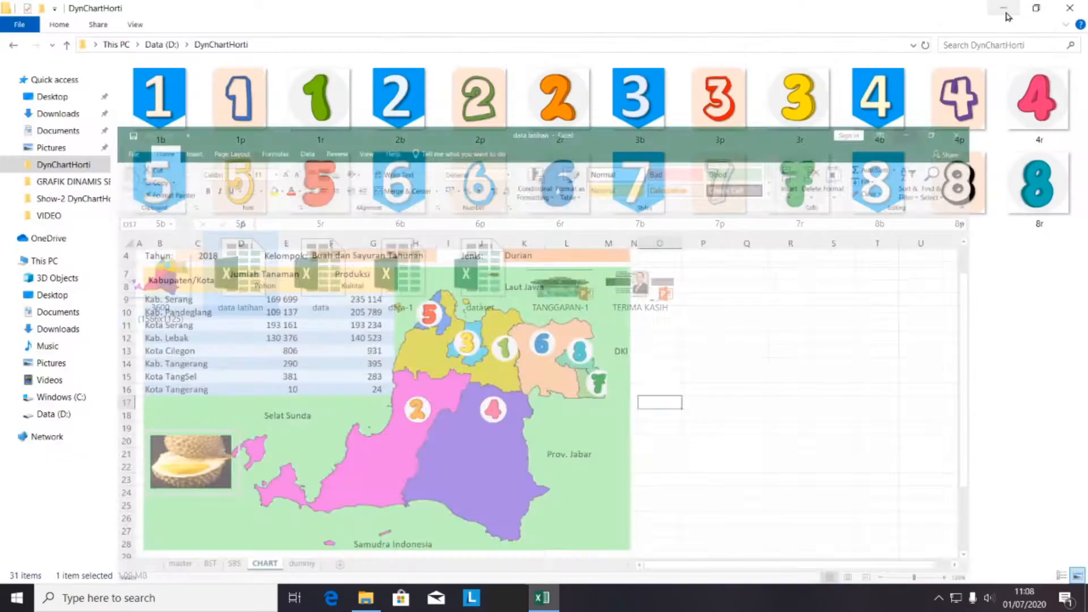
pyautogui.click(539, 599)
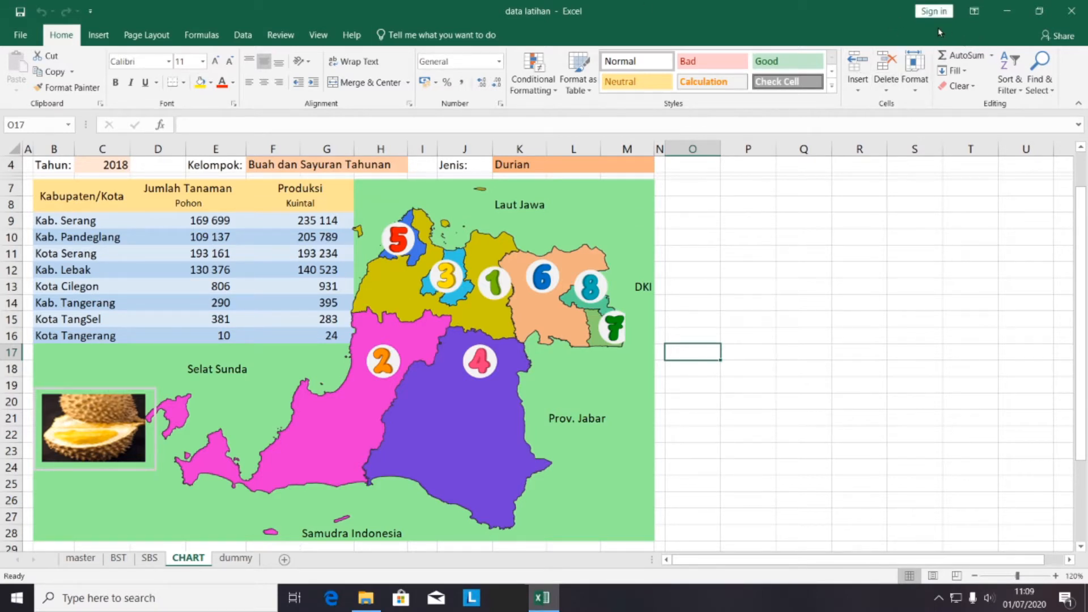
# Set the ribbon display option to Show Tabs and Commands.
pyautogui.click(974, 12)
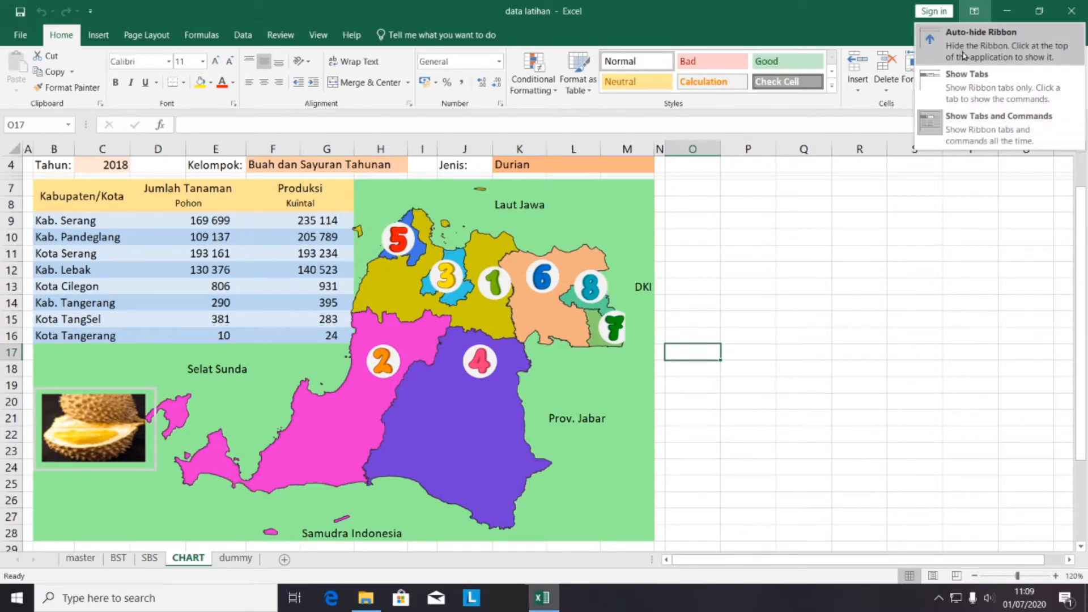
pyautogui.click(1000, 134)
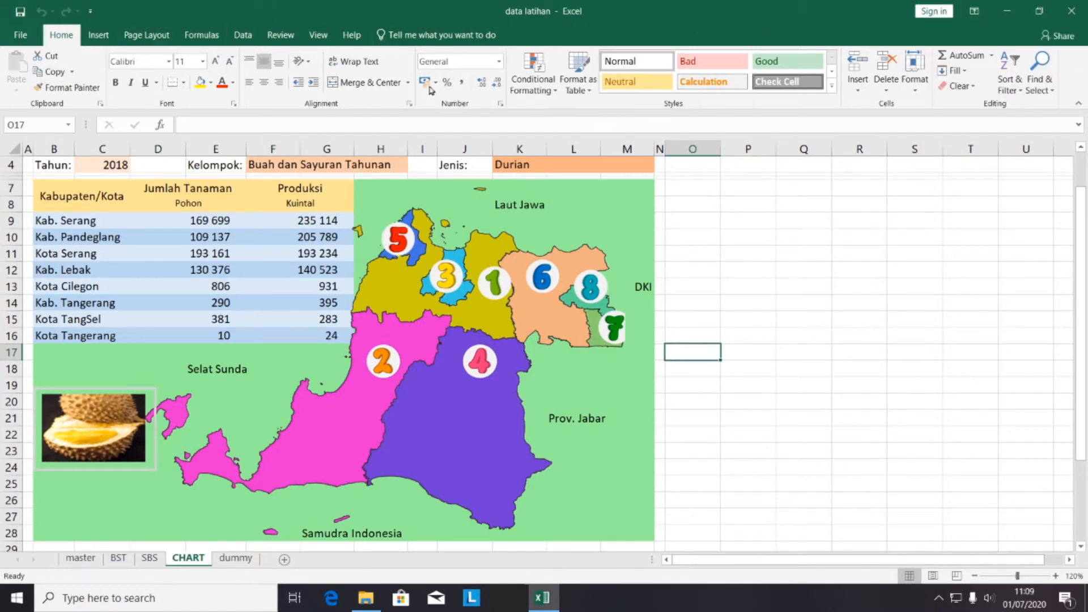
pyautogui.click(974, 11)
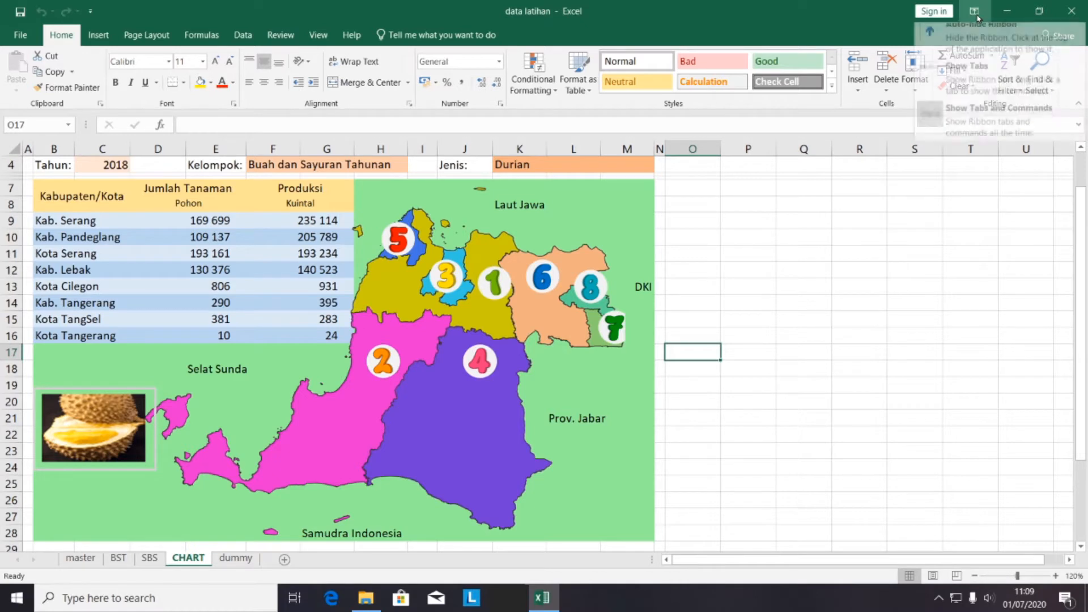
pyautogui.click(973, 135)
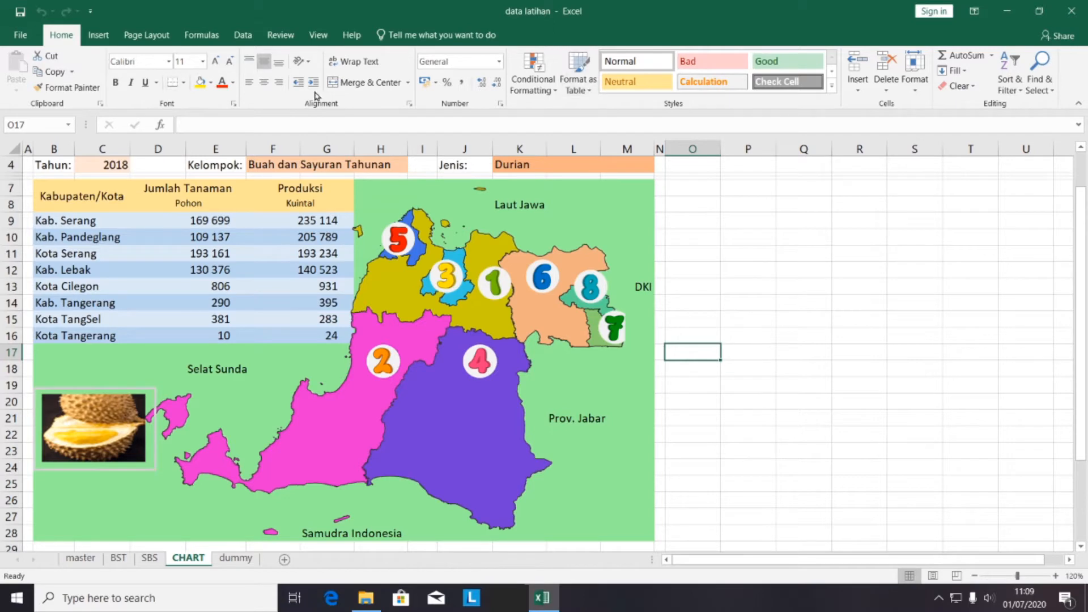
# Set the ribbon display option to Show Tabs and temporarily reveal the Home and Formulas commands.
pyautogui.click(977, 16)
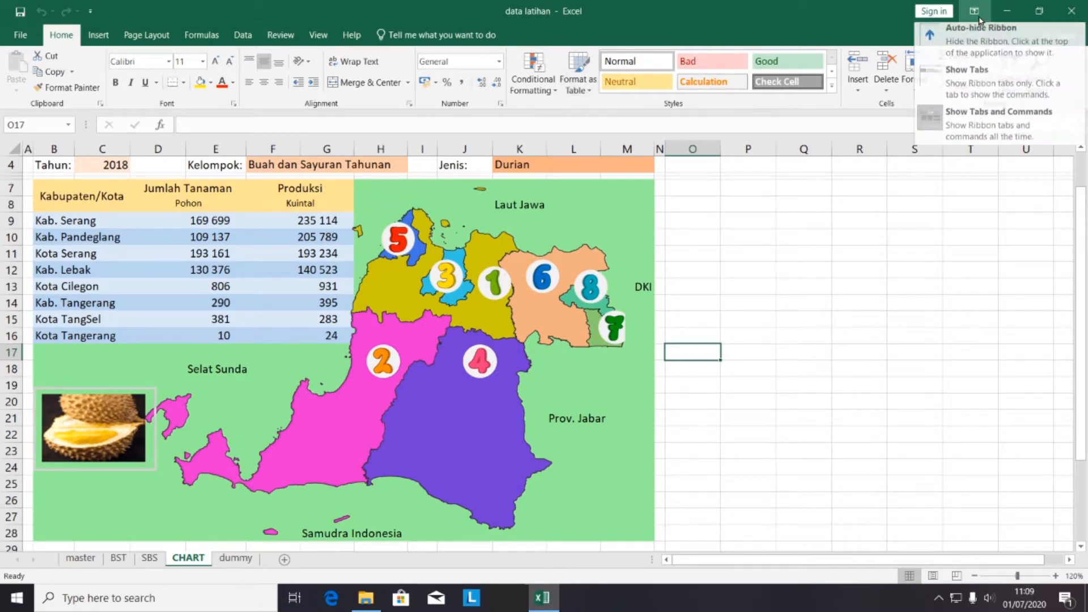
pyautogui.click(974, 81)
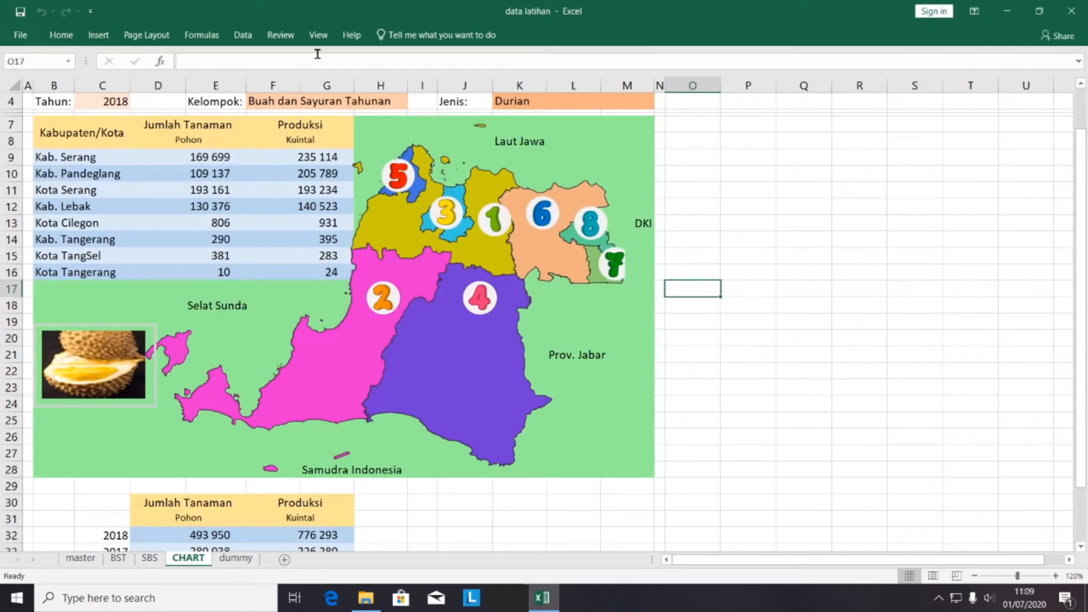
pyautogui.click(69, 41)
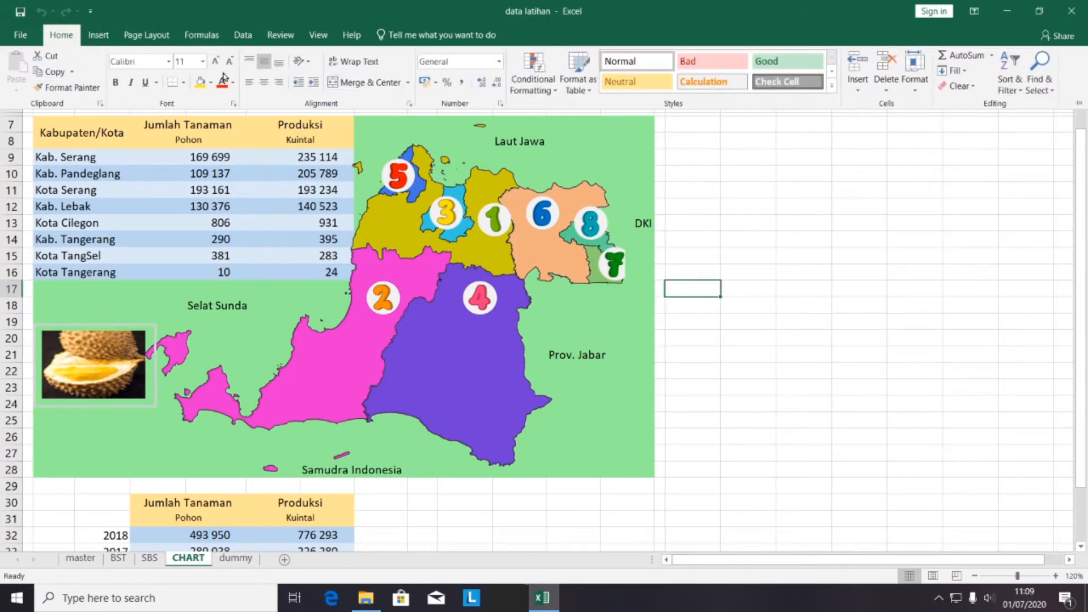
pyautogui.click(193, 39)
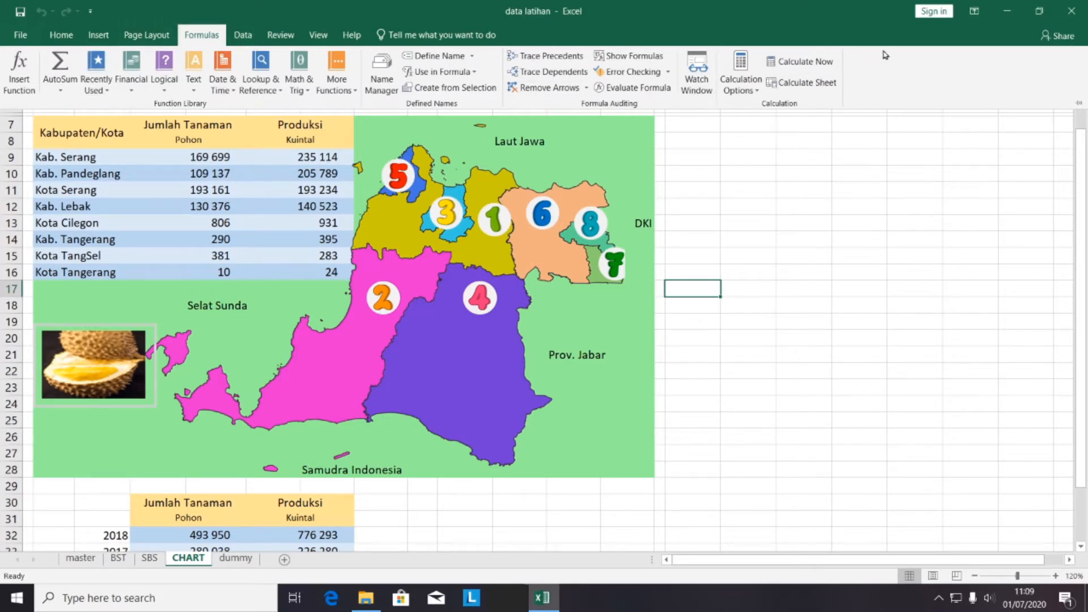
# Set the ribbon display option to Auto-hide Ribbon and temporarily reveal the hidden Formulas commands twice.
pyautogui.click(975, 12)
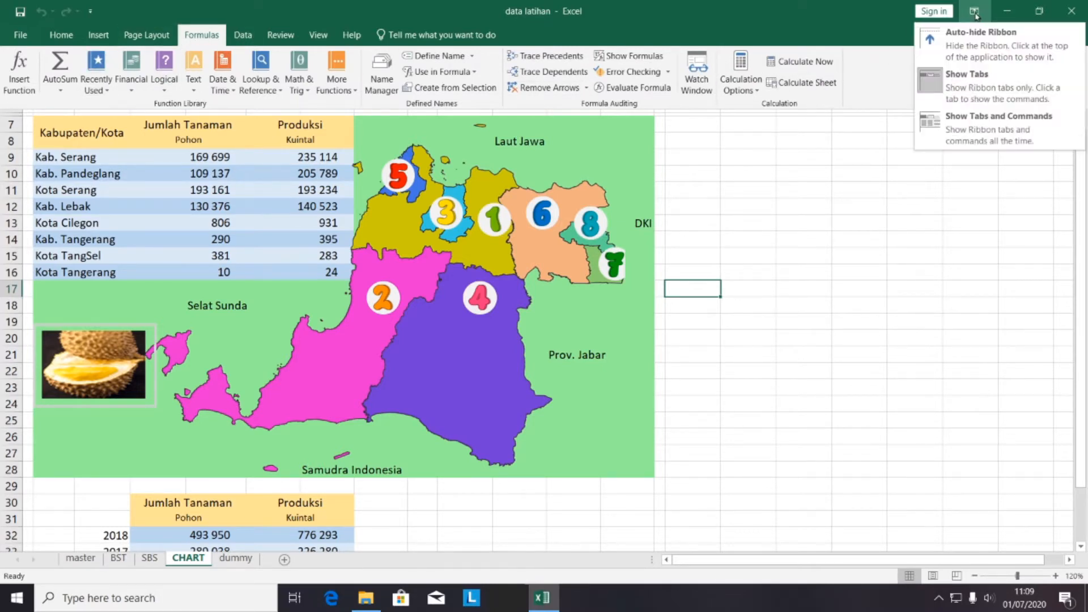
pyautogui.click(976, 43)
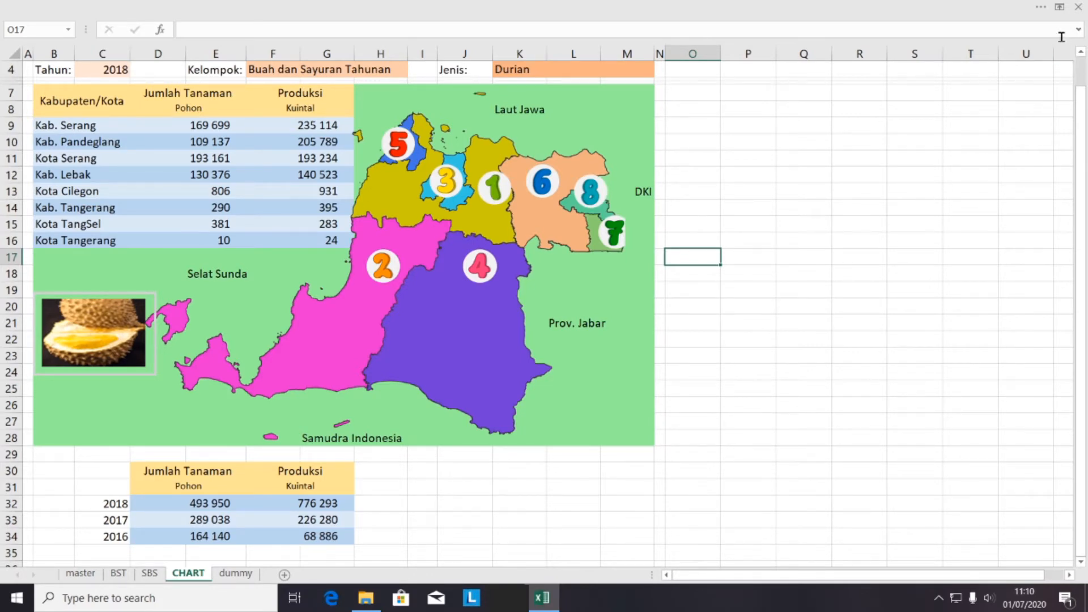
pyautogui.click(1045, 10)
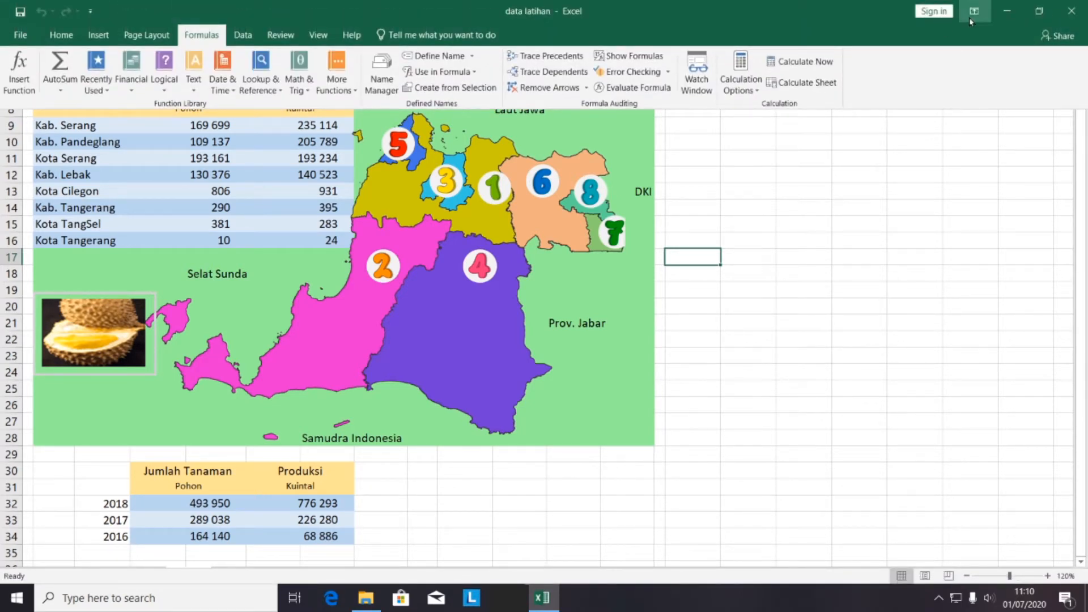
pyautogui.click(943, 200)
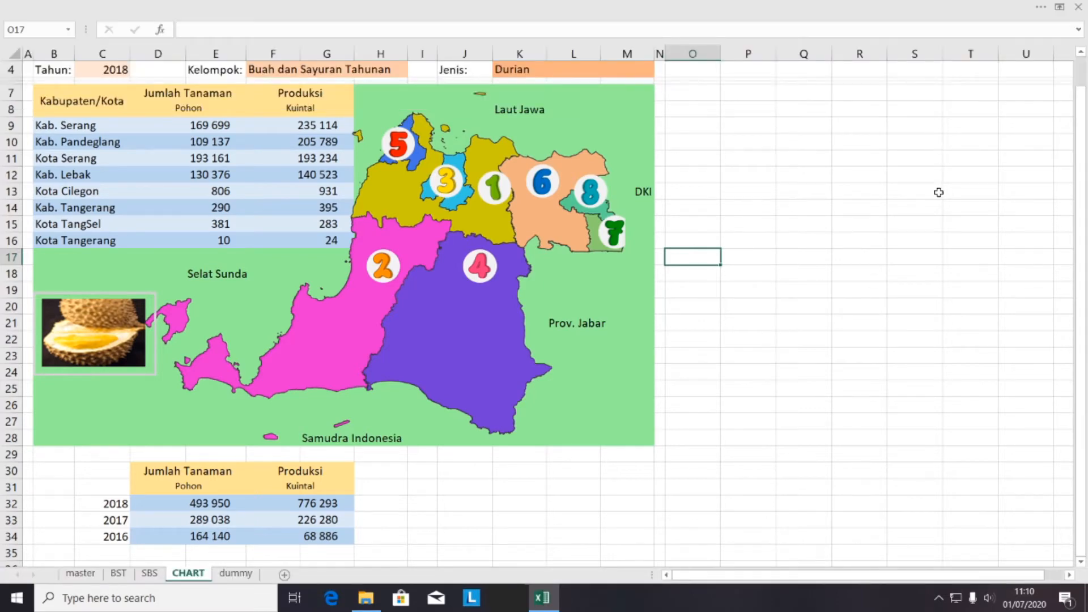
pyautogui.click(1041, 7)
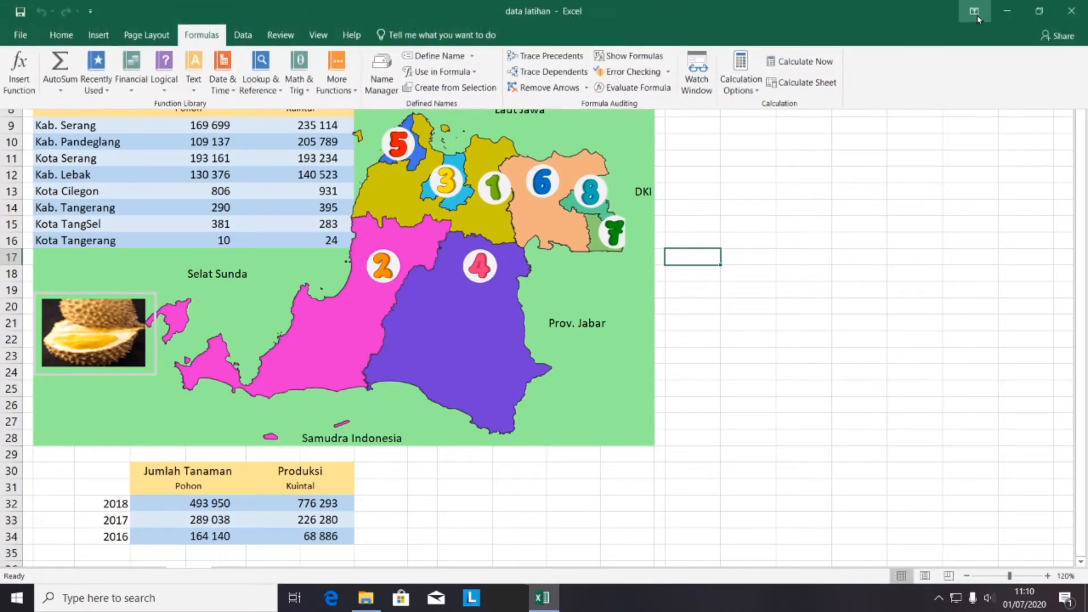
# Switch the ribbon display option to Show Tabs and back to Auto-hide Ribbon, and temporarily reveal the hidden ribbon.
pyautogui.click(975, 11)
pyautogui.click(973, 76)
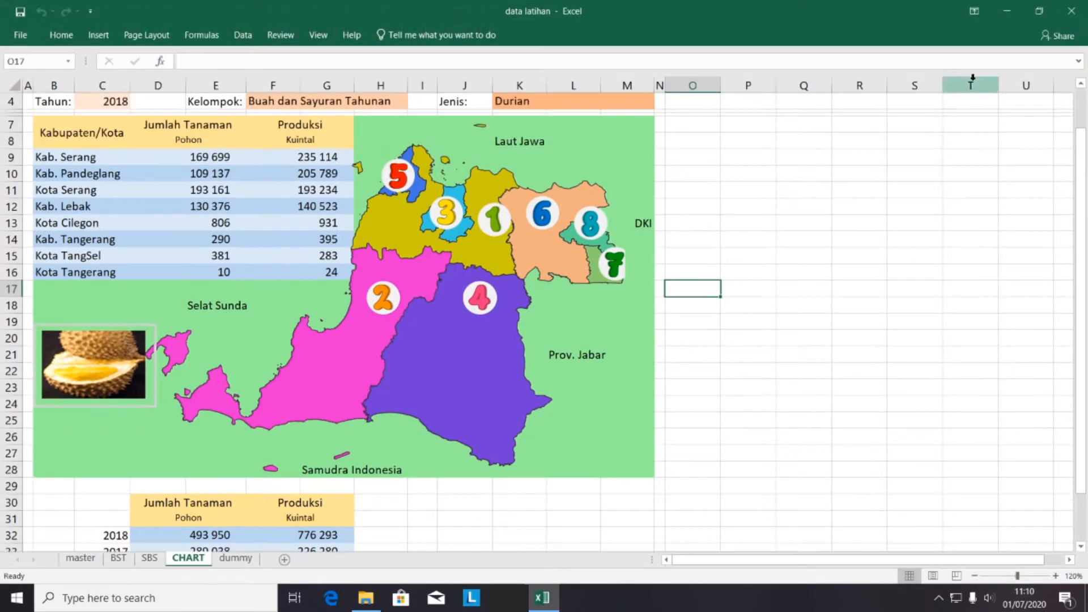
pyautogui.click(974, 11)
pyautogui.click(952, 24)
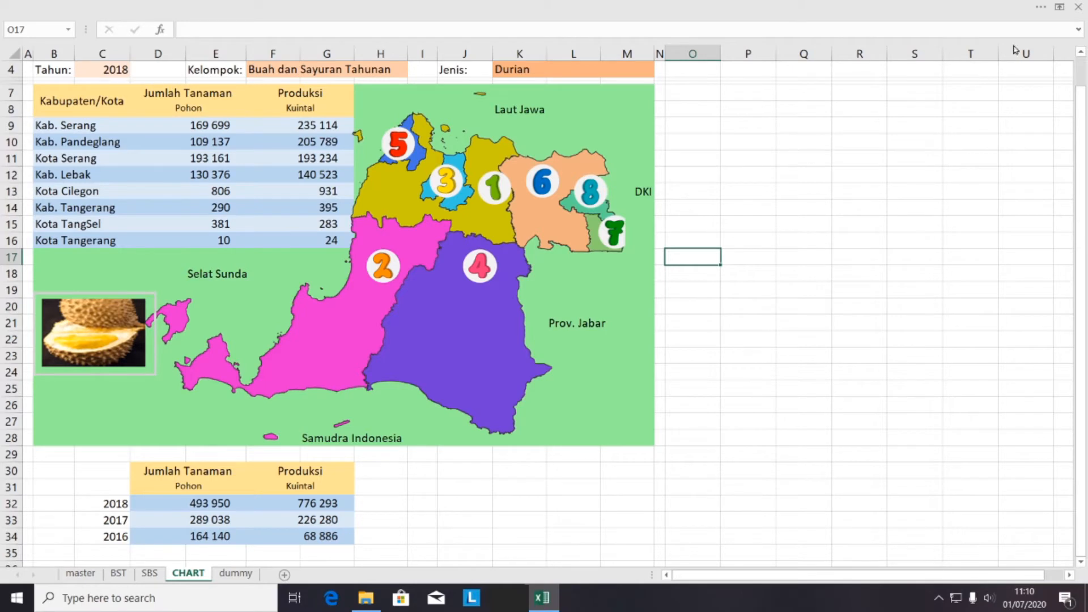
pyautogui.click(1041, 14)
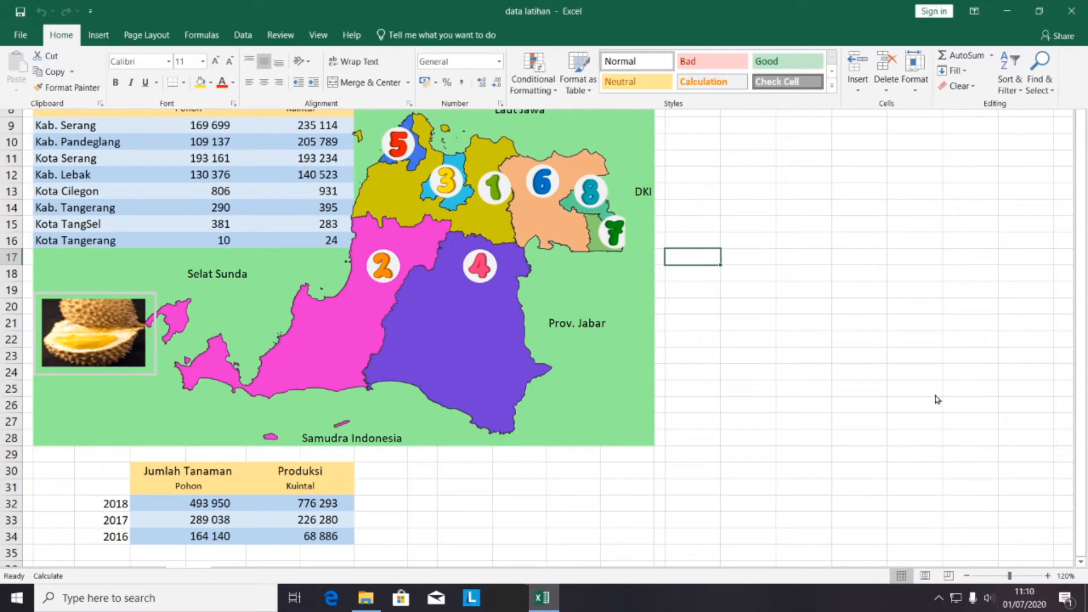
# Temporarily reveal the auto-hidden ribbon and set its display option to Show Tabs and Commands.
pyautogui.hotkey('ctrl', 'shift', 'F1')
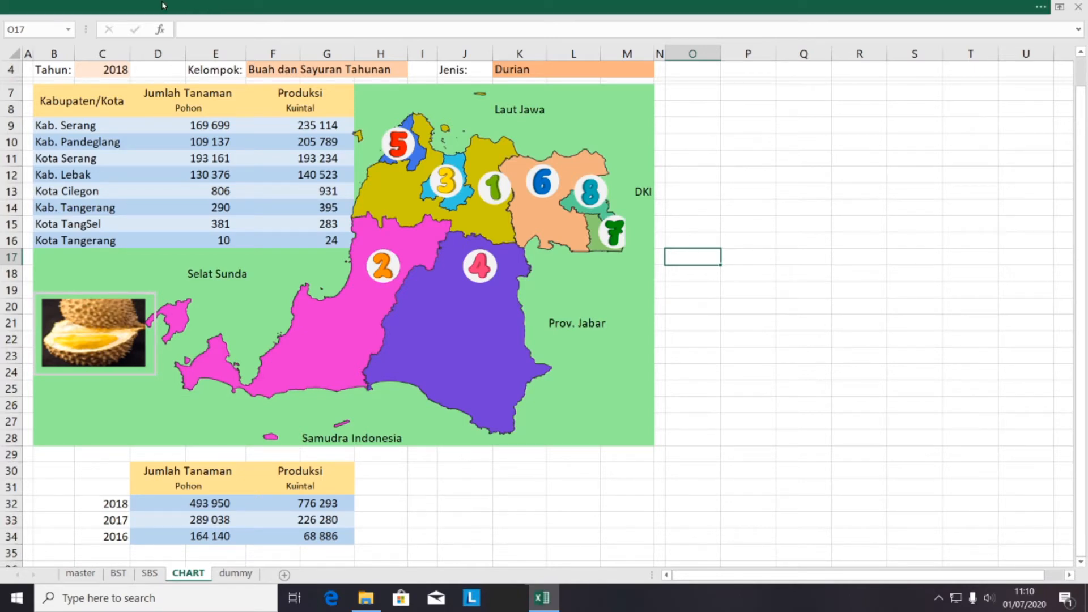
pyautogui.click(1042, 7)
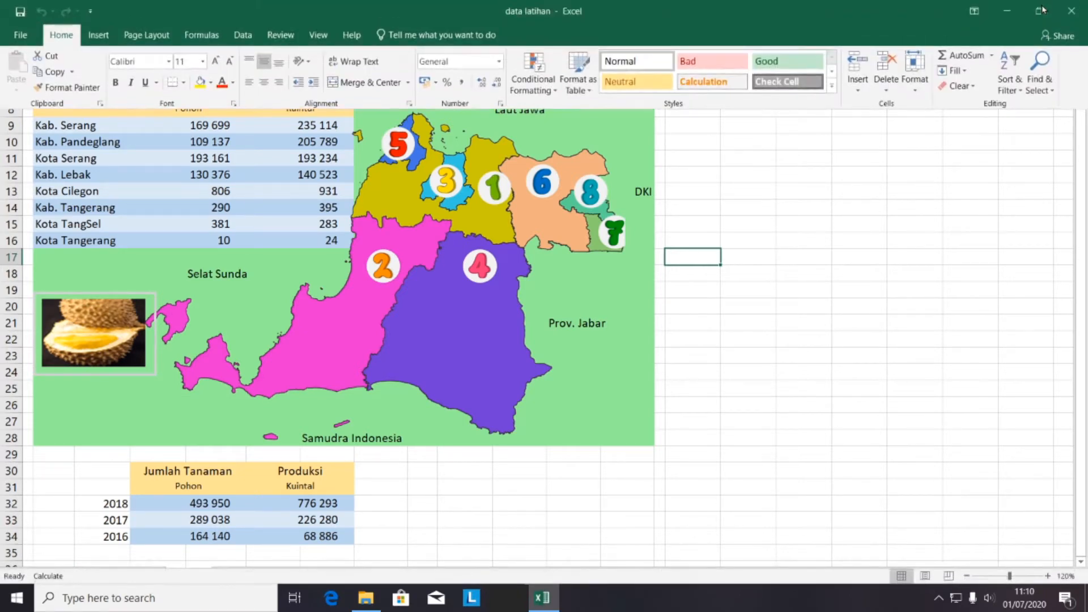
pyautogui.click(972, 11)
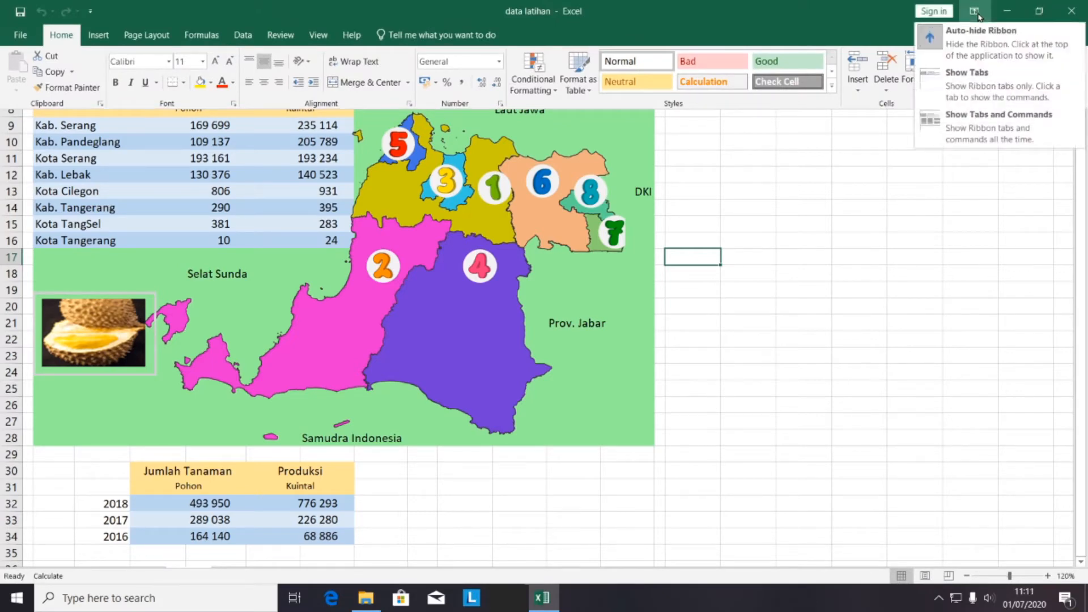
pyautogui.click(978, 133)
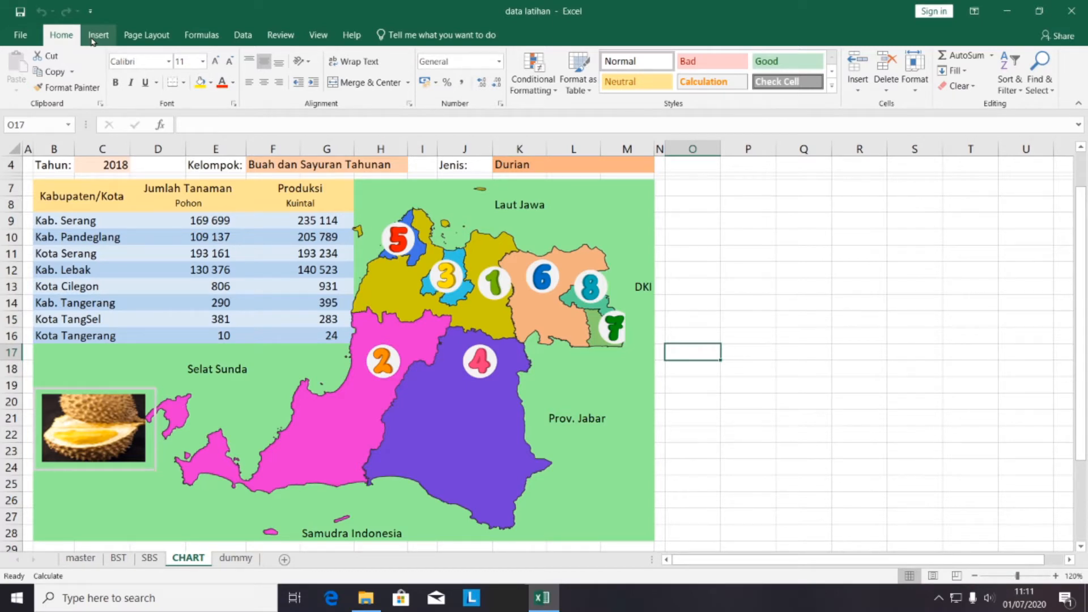
# Look at the workbook's Info page in the backstage view and return to the CHART sheet.
pyautogui.click(13, 35)
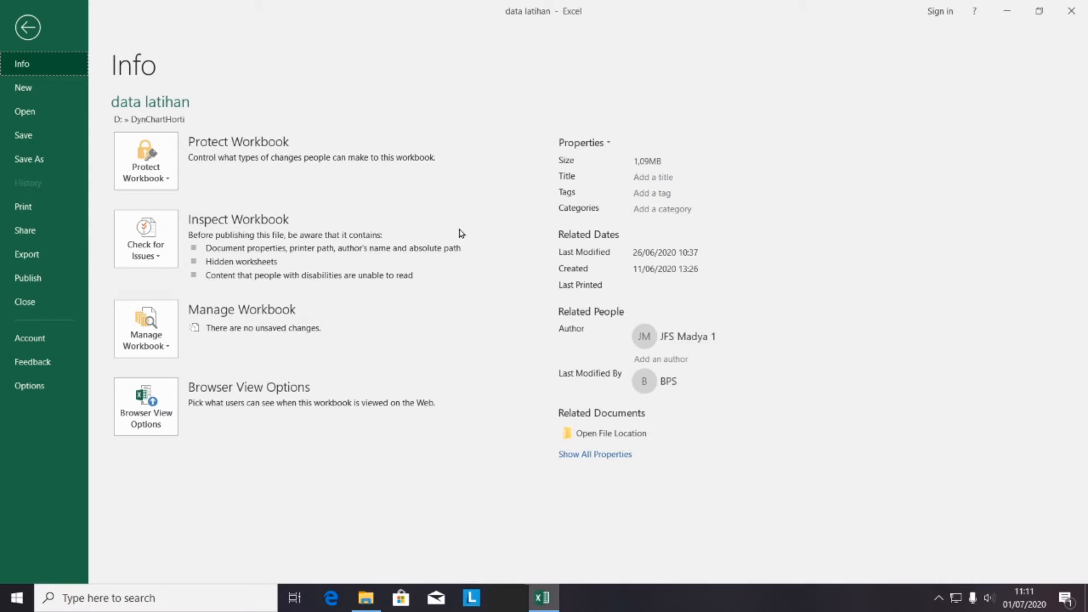
pyautogui.click(25, 28)
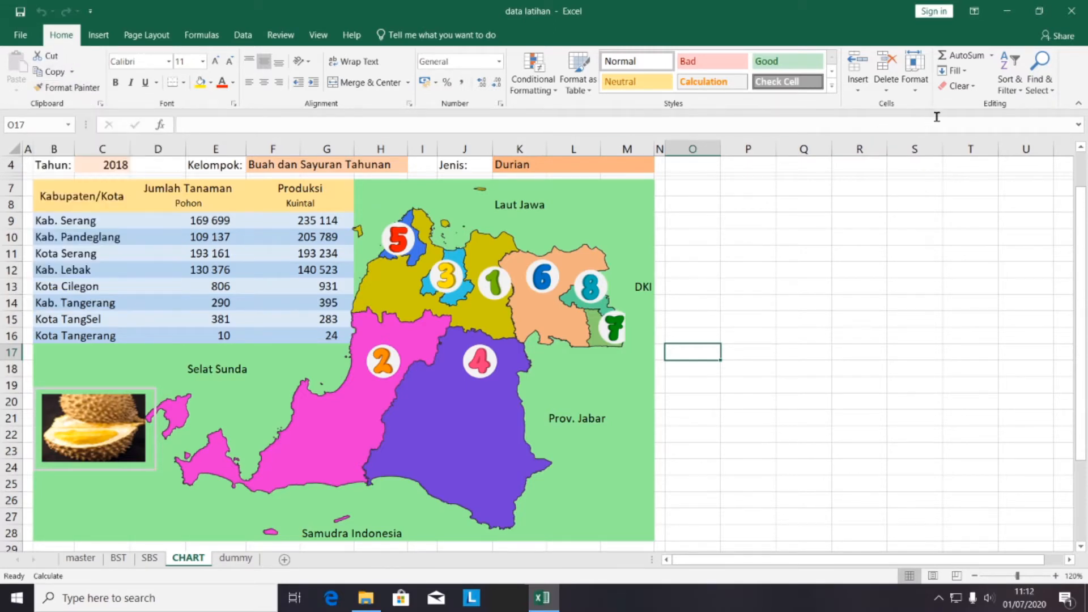
# Collapse the ribbon and restore it with Show Tabs and Commands twice, checking the ribbon display options in between.
pyautogui.click(1078, 103)
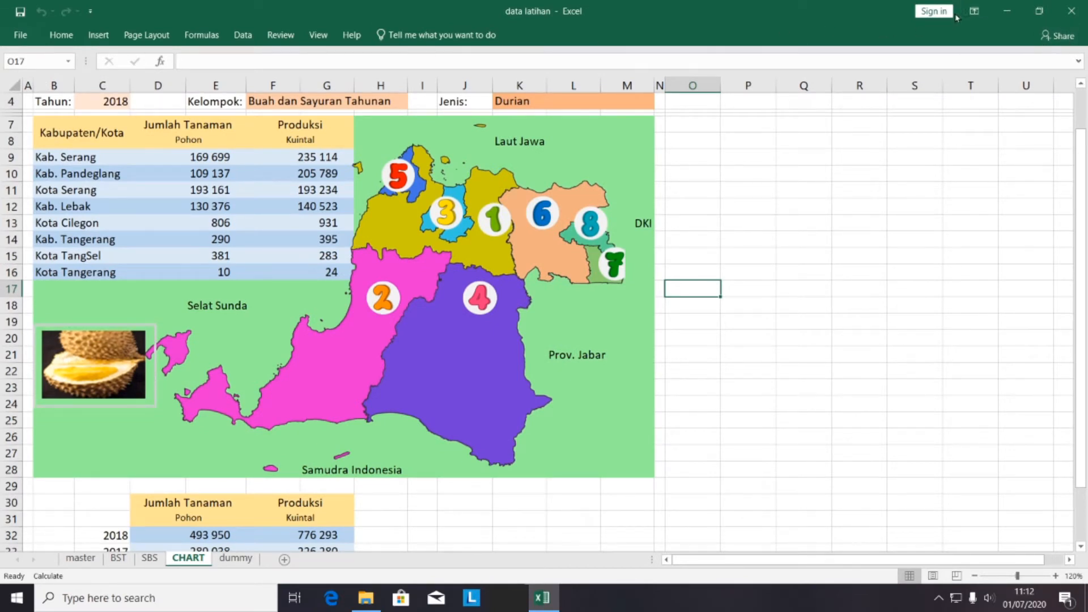
pyautogui.click(975, 11)
pyautogui.click(979, 127)
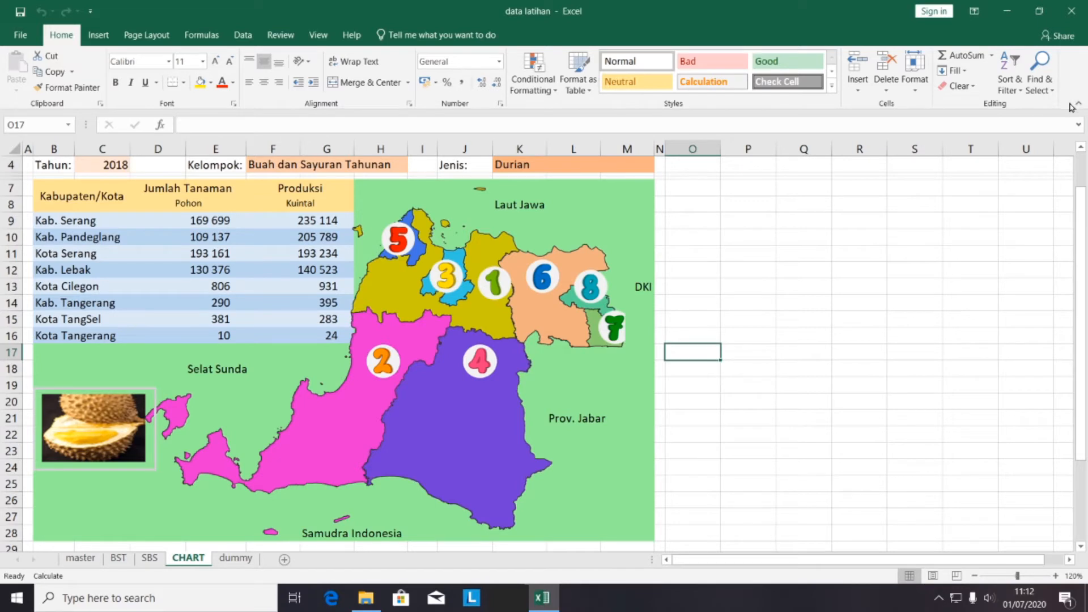
pyautogui.click(981, 14)
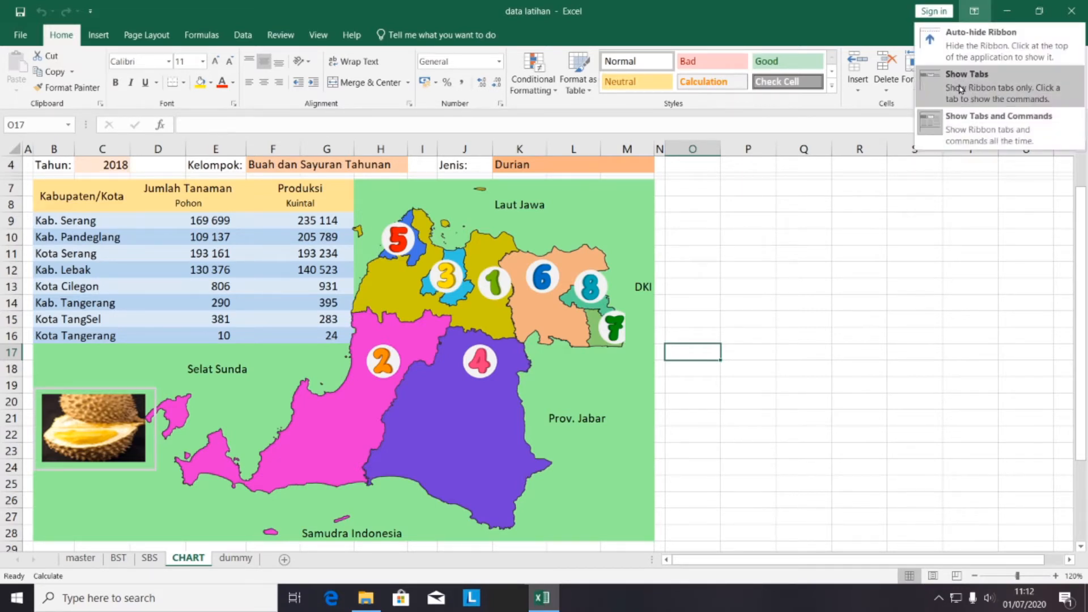
pyautogui.click(969, 14)
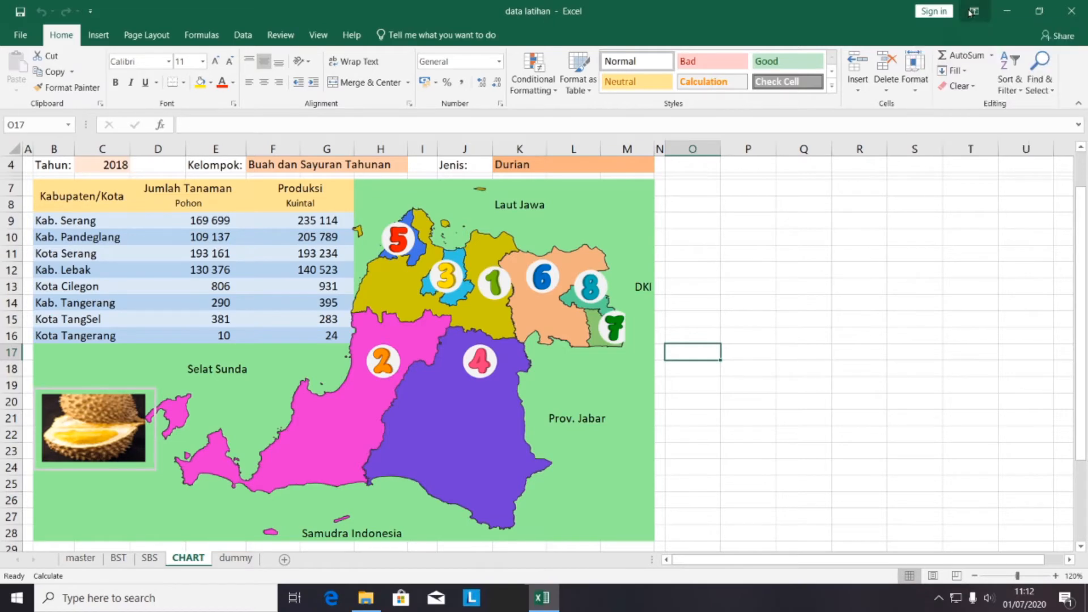
pyautogui.click(1077, 105)
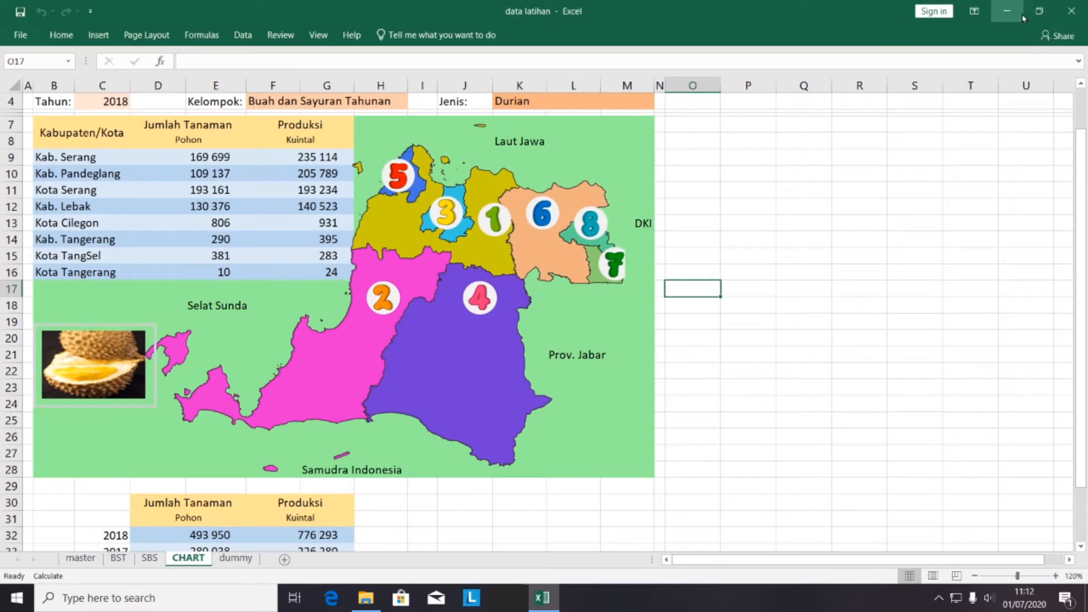
pyautogui.click(974, 12)
pyautogui.click(997, 114)
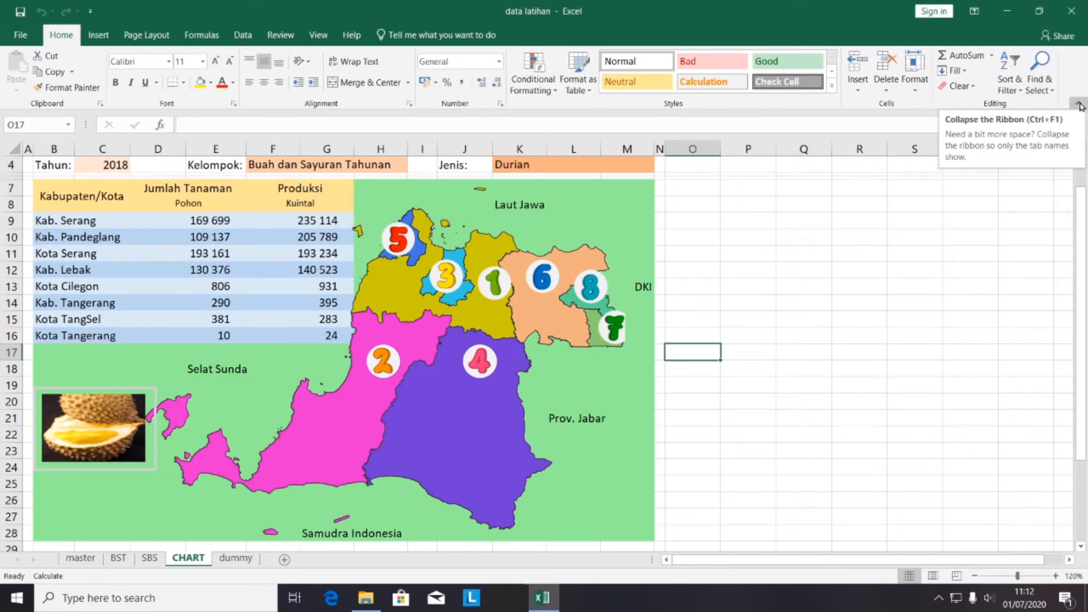
pyautogui.click(973, 11)
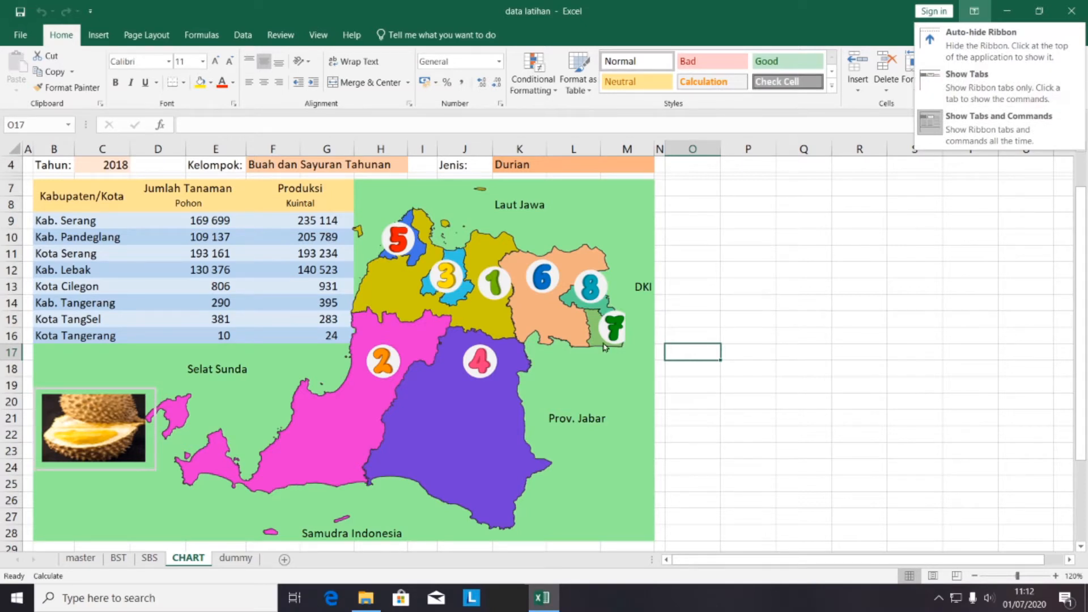
# Look at the Insert and Help commands on the ribbon and return to the Home commands.
pyautogui.click(99, 38)
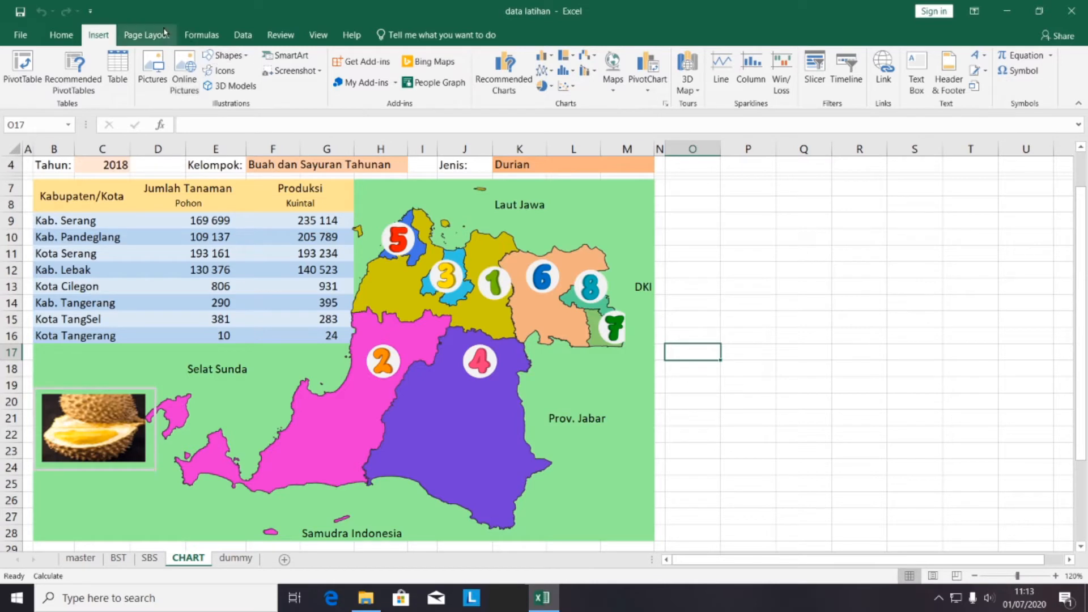
pyautogui.click(351, 37)
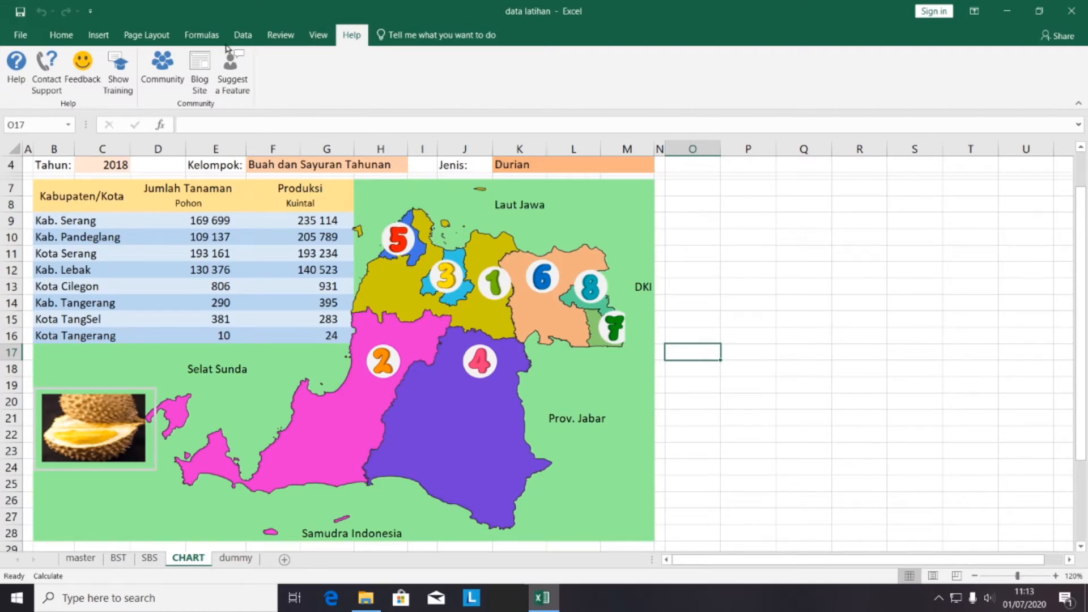
pyautogui.click(59, 36)
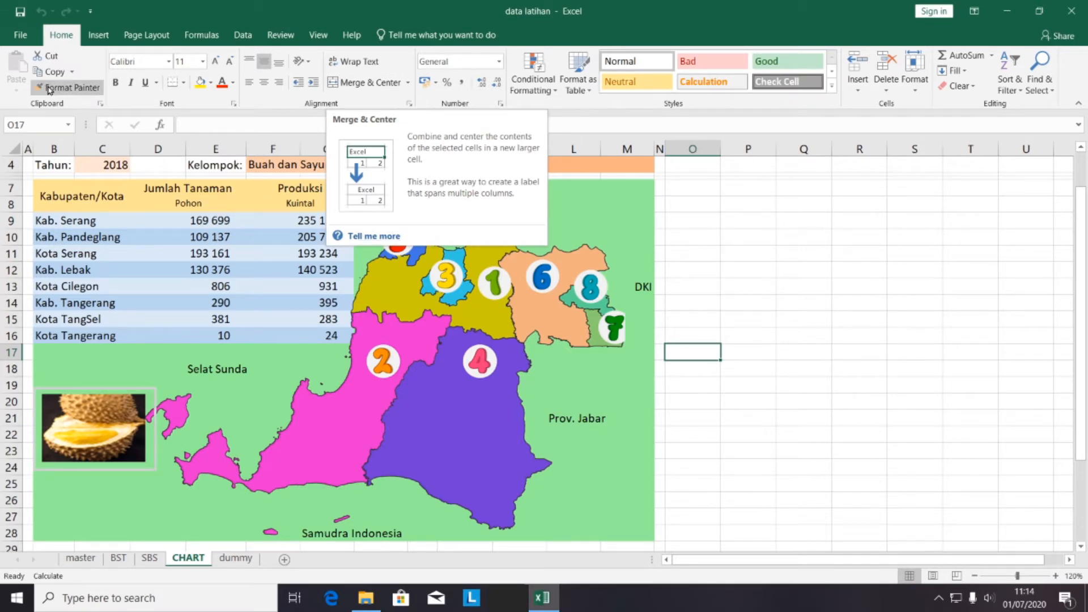
# Select cell R13, open the detailed help for Format Painter from its description, and close the Help pane.
pyautogui.click(860, 287)
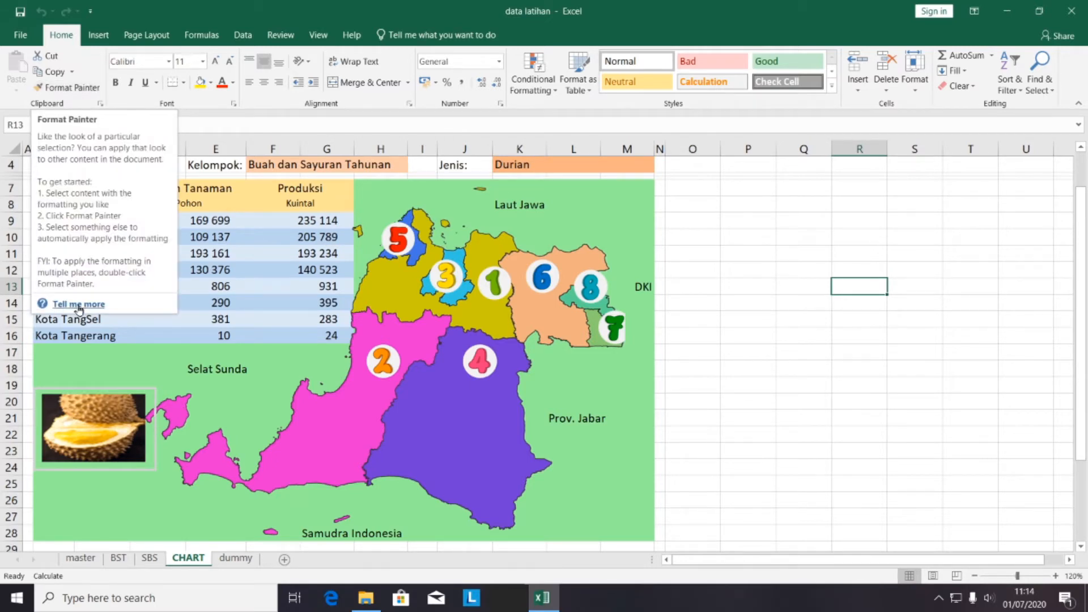
pyautogui.click(79, 304)
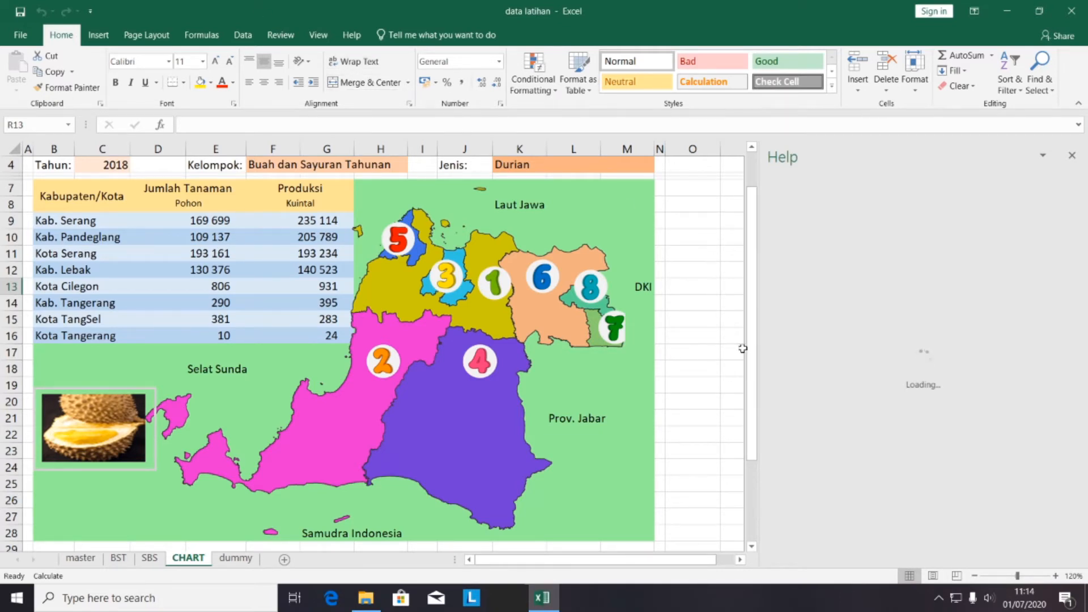
pyautogui.click(1069, 154)
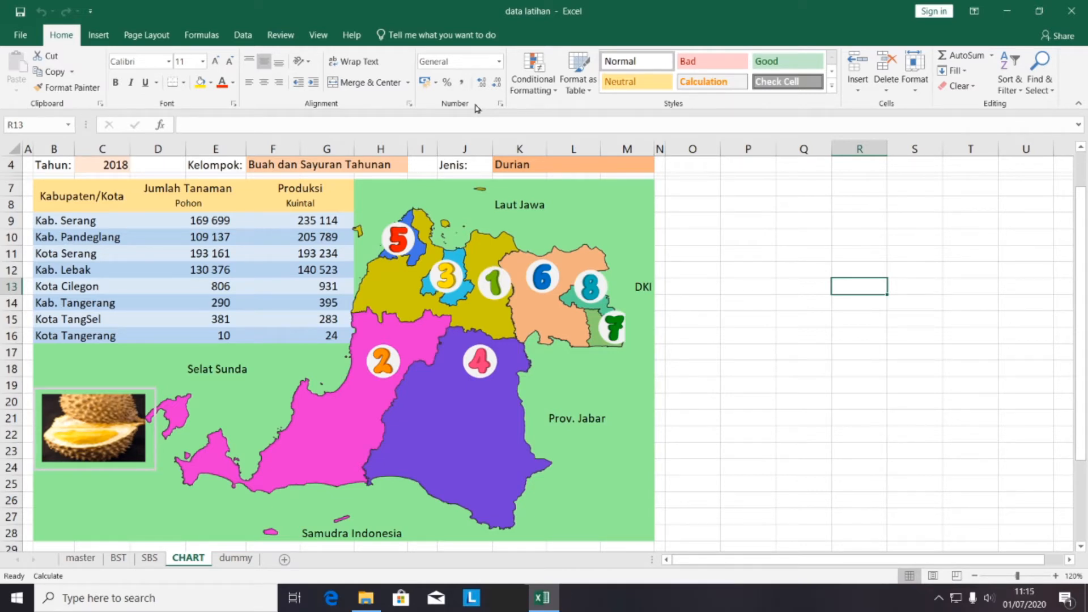
# Select the map chart, deselect it with cell O13, then reselect it and look at its Chart Tools Design and Format commands.
pyautogui.click(480, 243)
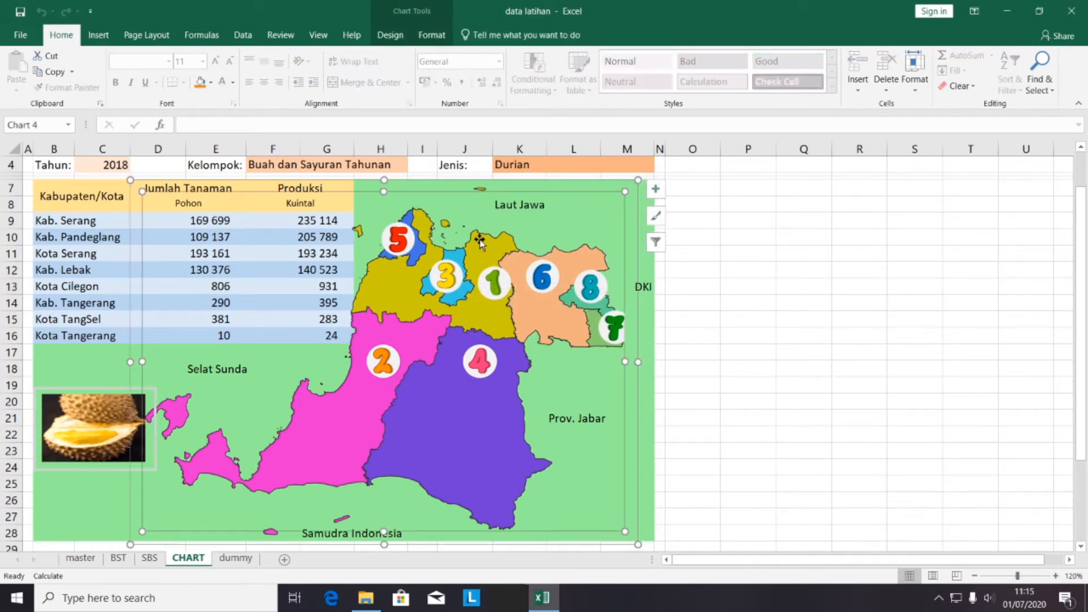
pyautogui.click(701, 287)
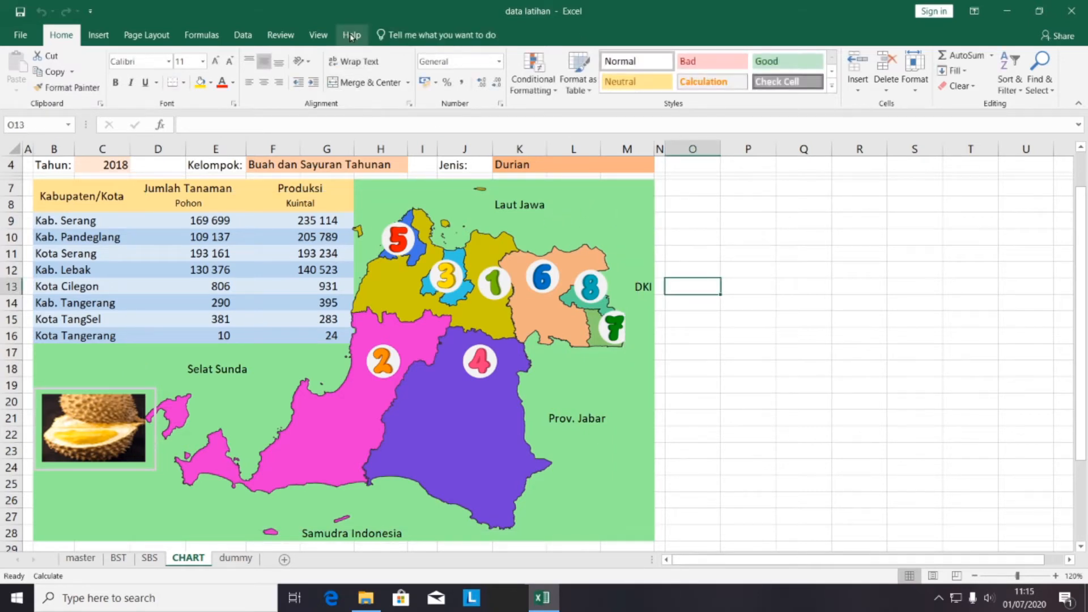
pyautogui.click(441, 244)
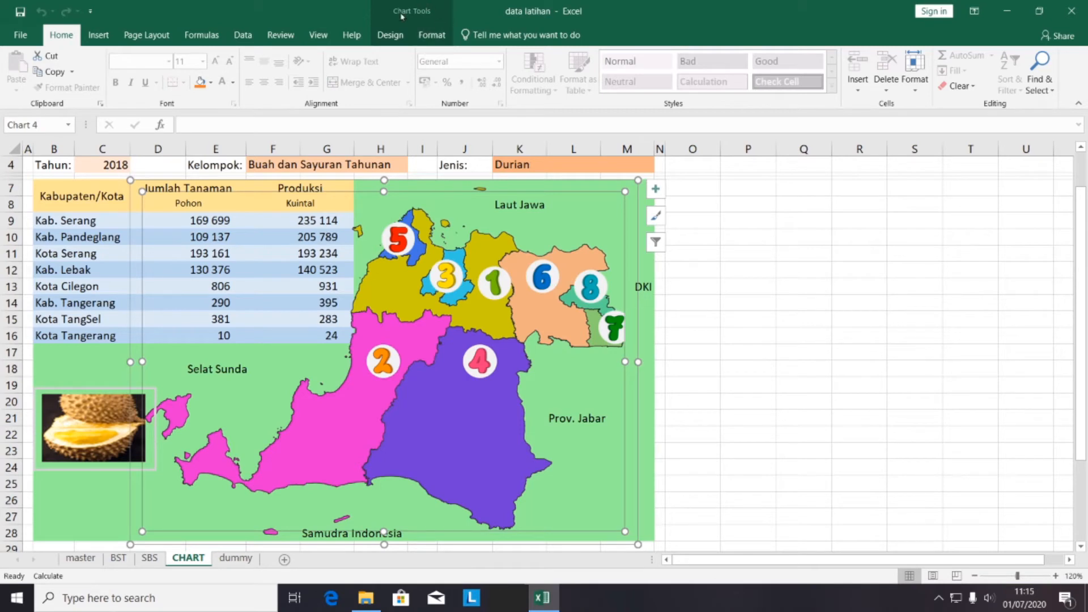
pyautogui.click(391, 35)
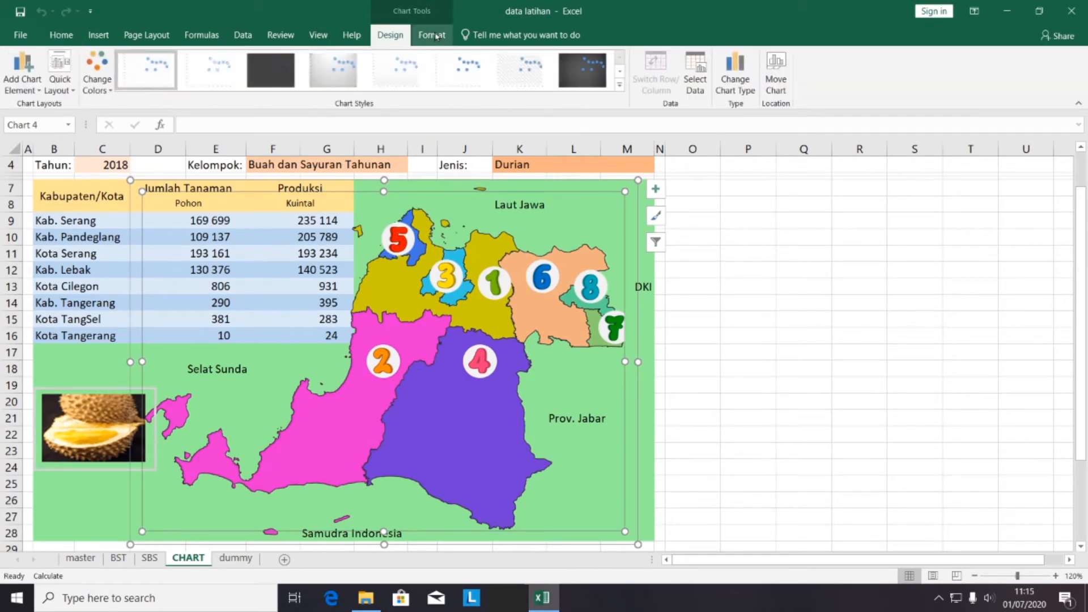
pyautogui.click(433, 35)
pyautogui.click(404, 35)
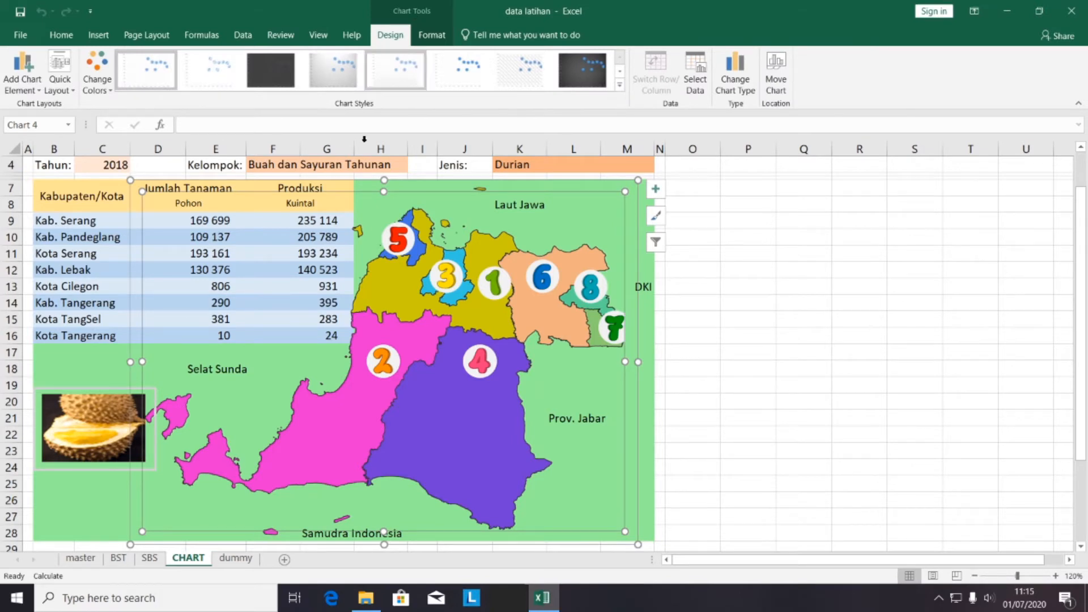
# Select the durian picture, look at its Picture Tools Format commands, and deselect it by selecting cell O10.
pyautogui.click(97, 391)
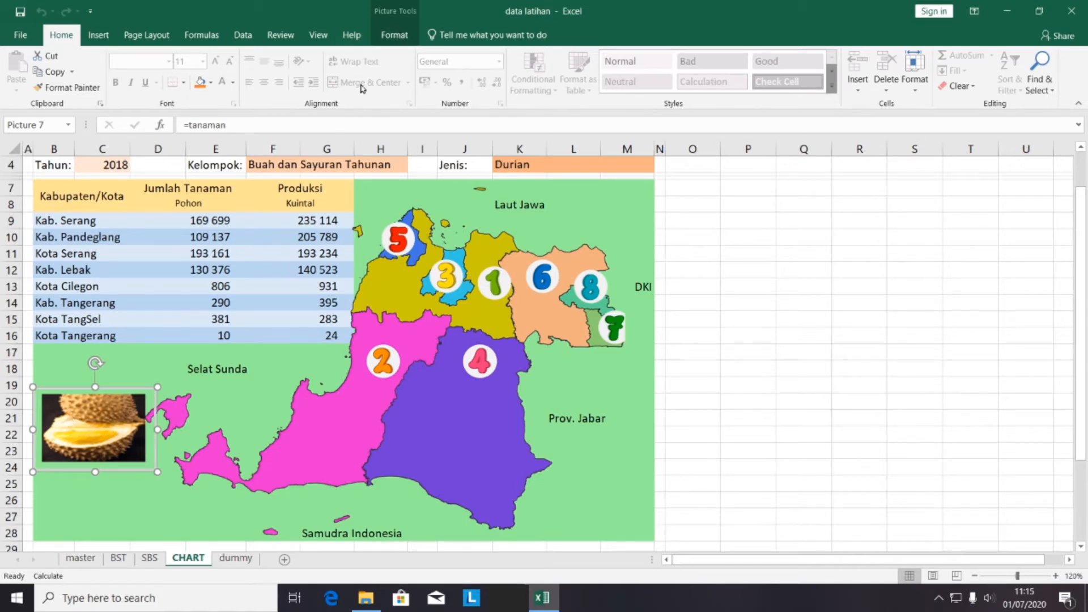
pyautogui.click(394, 36)
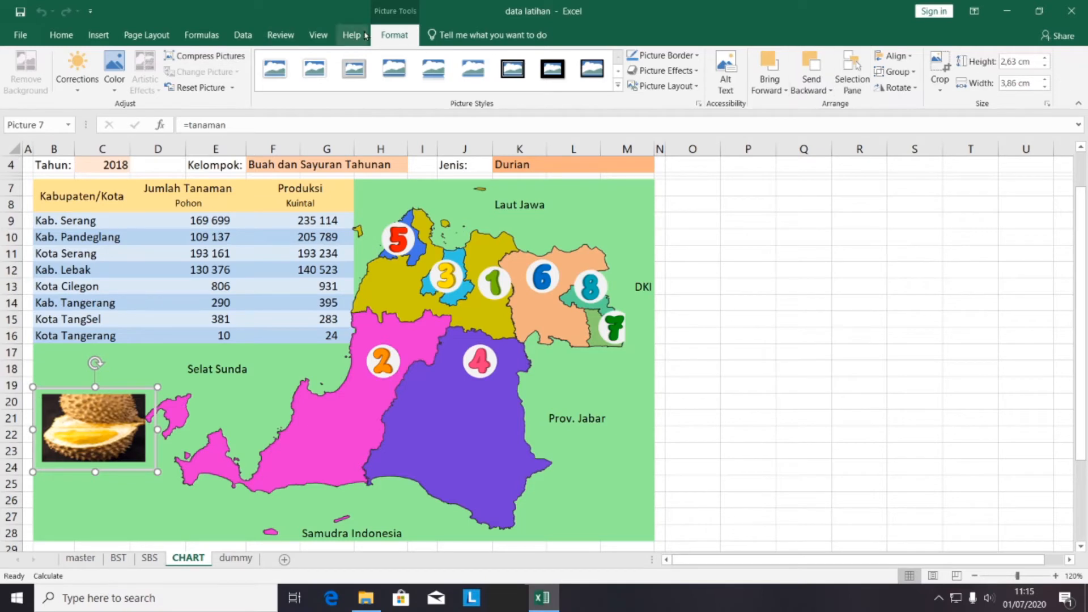
pyautogui.click(679, 244)
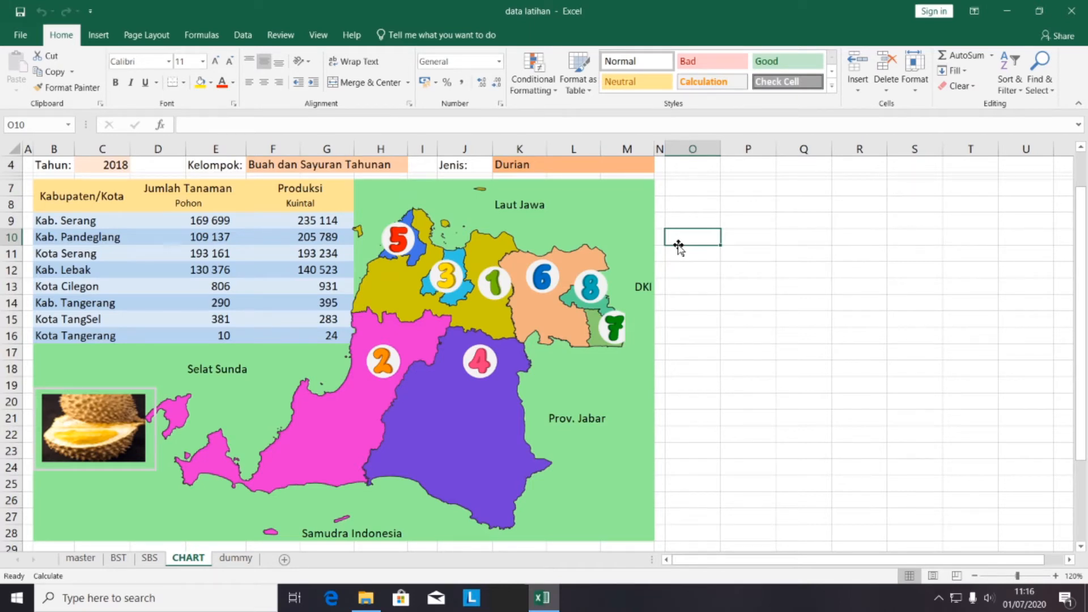
# Search the commands for "table", open the Create Table dialog from the suggestions, and cancel it.
pyautogui.click(427, 39)
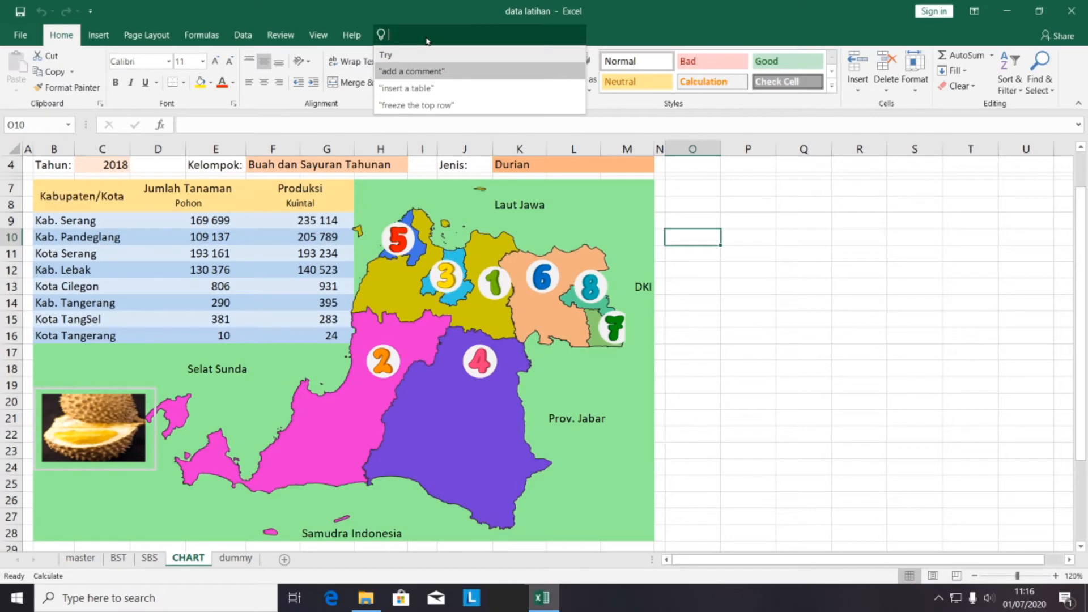
pyautogui.write('table')
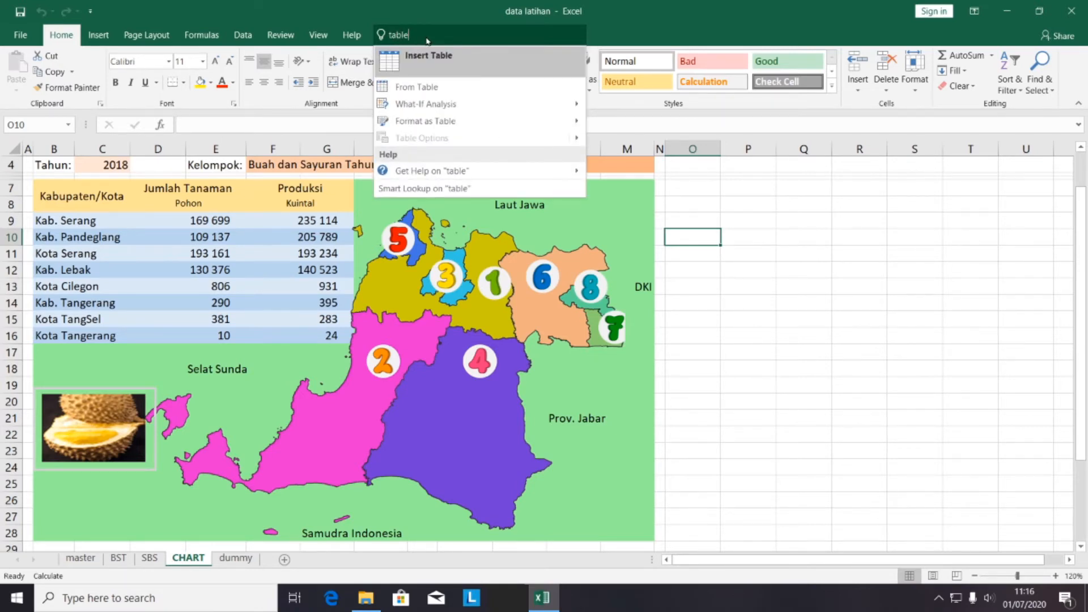
pyautogui.press('Return')
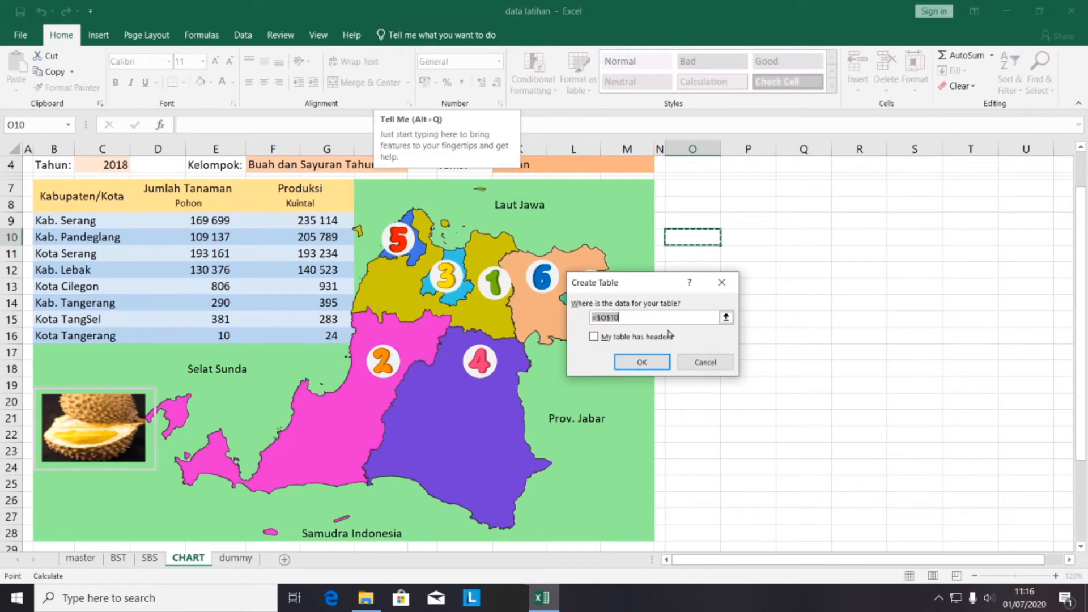
pyautogui.click(706, 363)
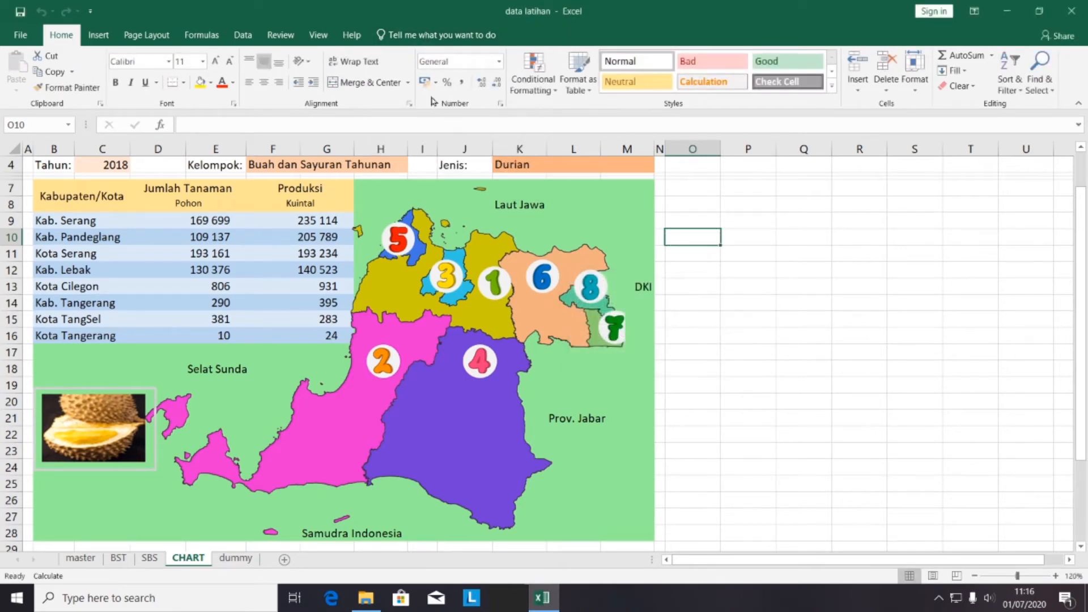
# Search the commands for "add table", look at the suggested help articles, and close the suggestions.
pyautogui.click(418, 35)
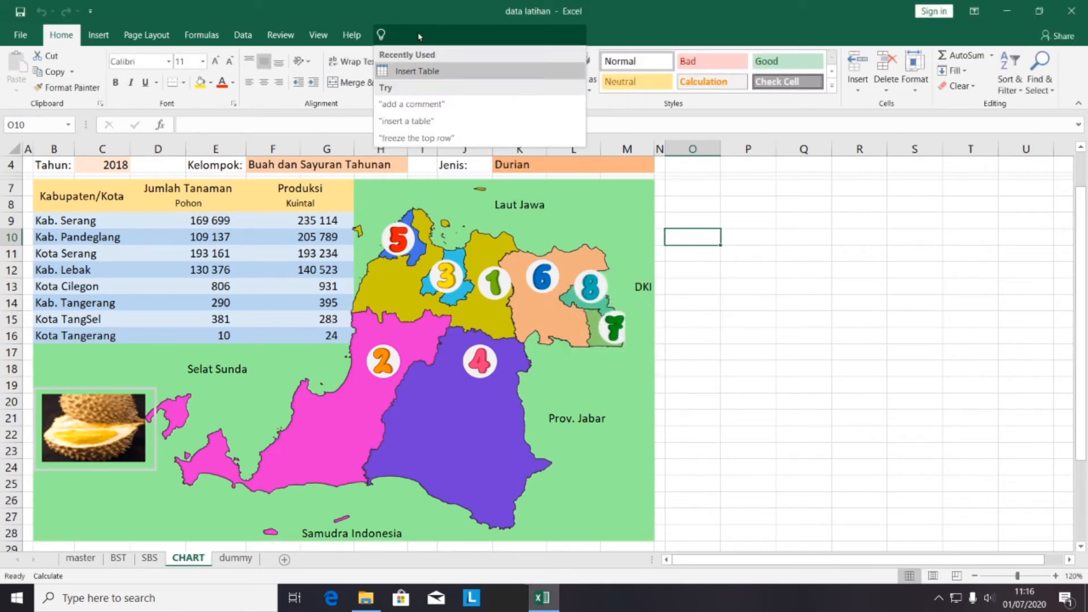
pyautogui.write('add')
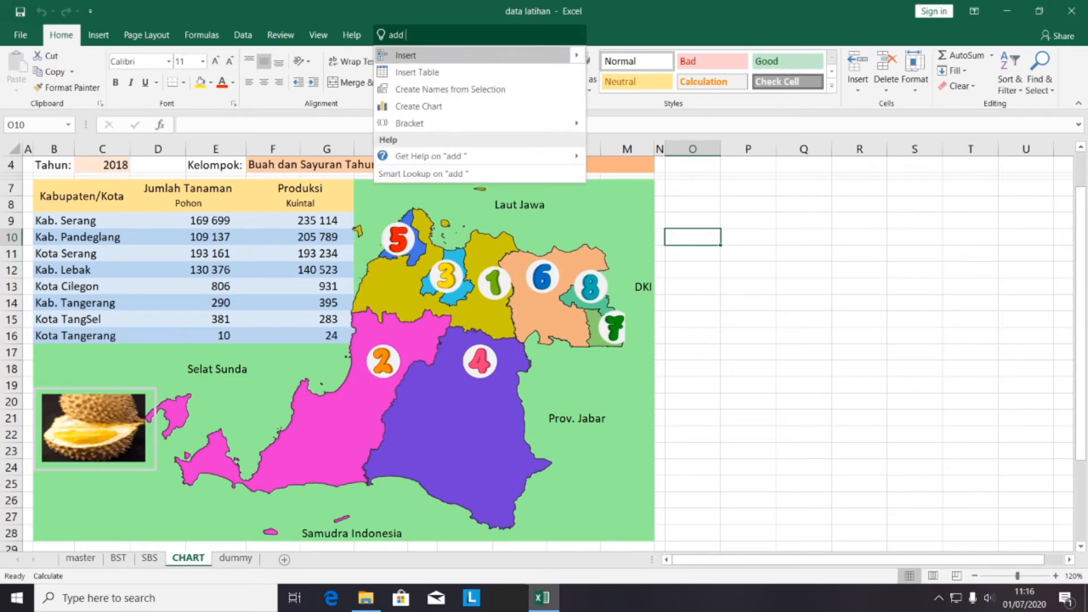
pyautogui.write(' table')
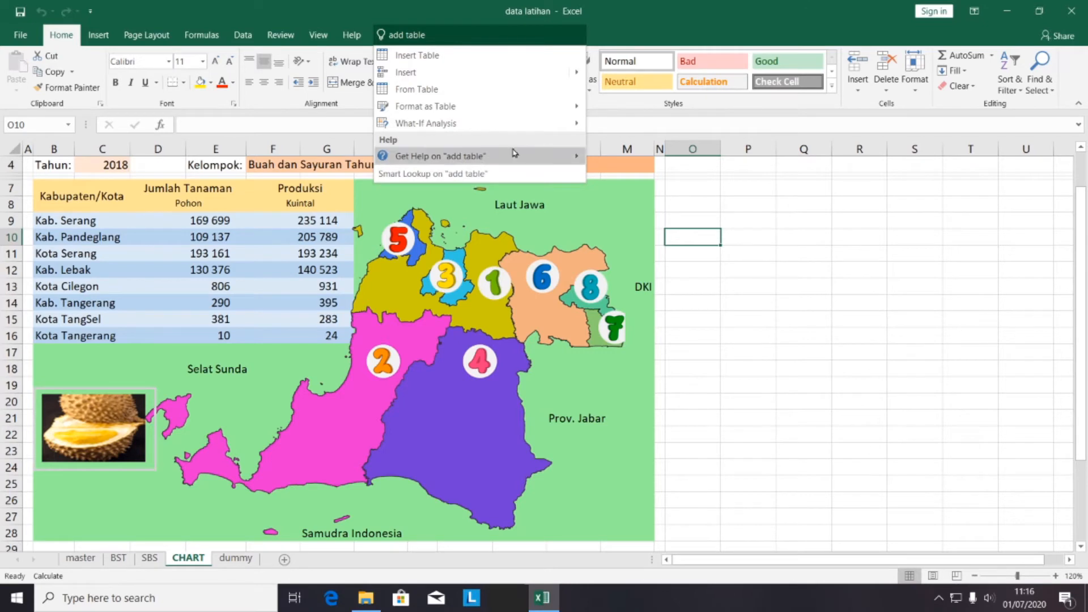
pyautogui.moveTo(514, 152)
pyautogui.moveTo(469, 165)
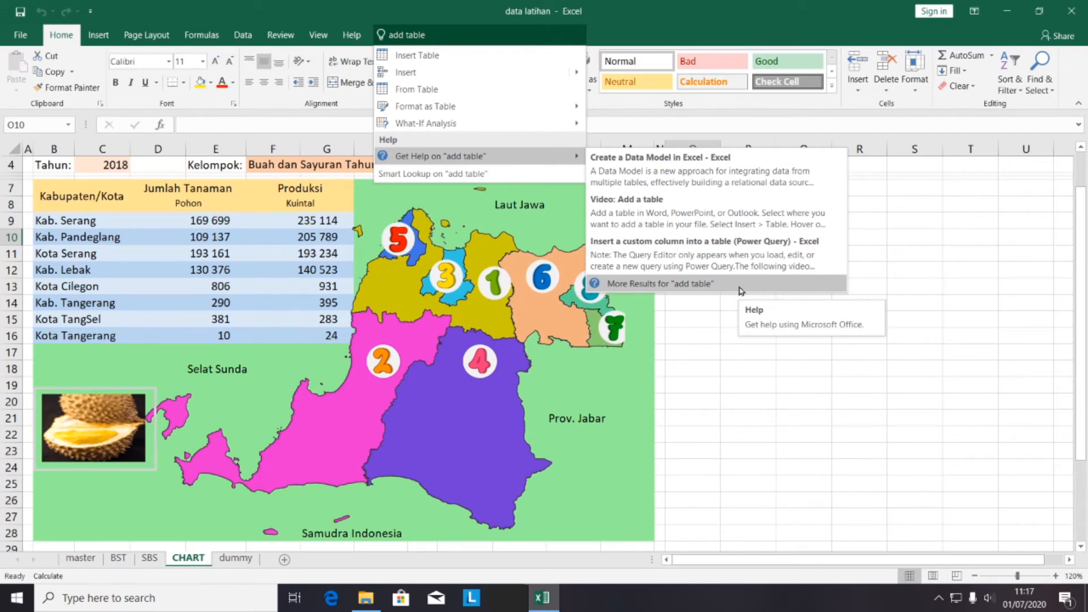
pyautogui.click(708, 335)
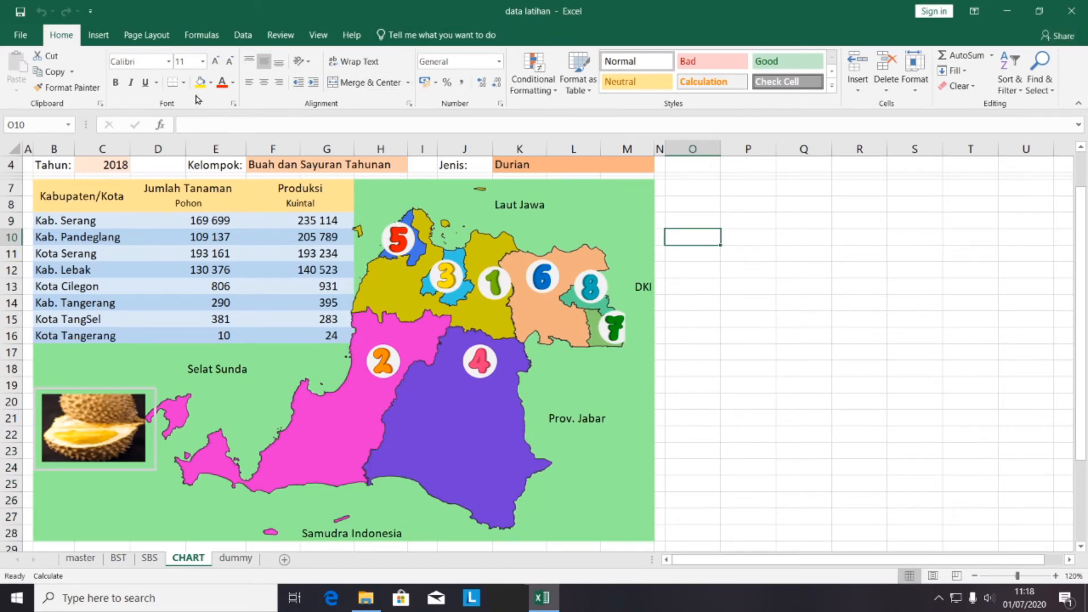
# Set the ribbon display to Show Tabs so its commands are collapsed.
pyautogui.click(975, 11)
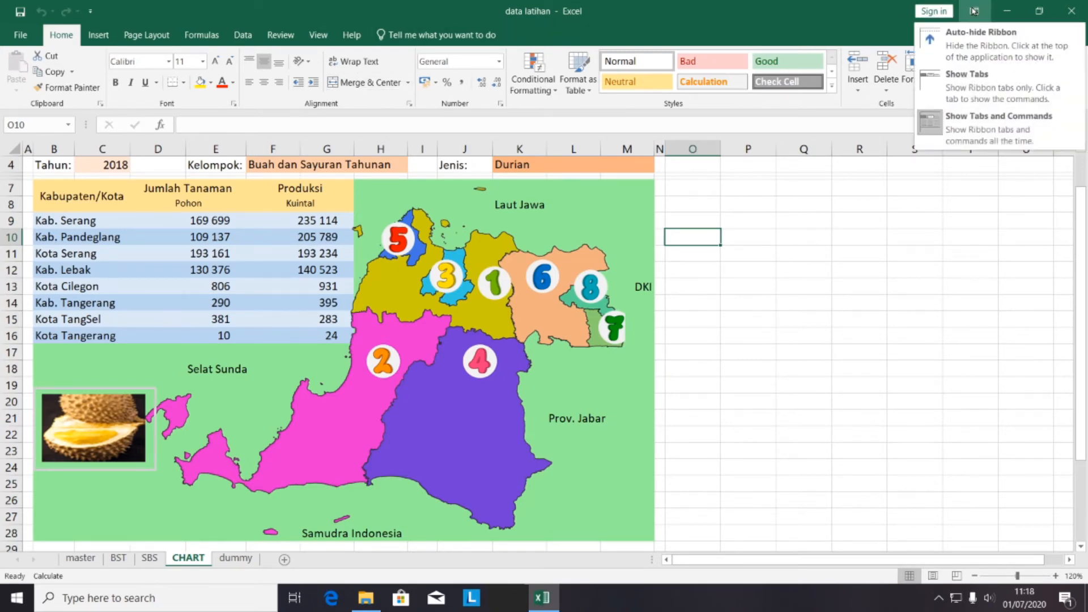
pyautogui.click(976, 87)
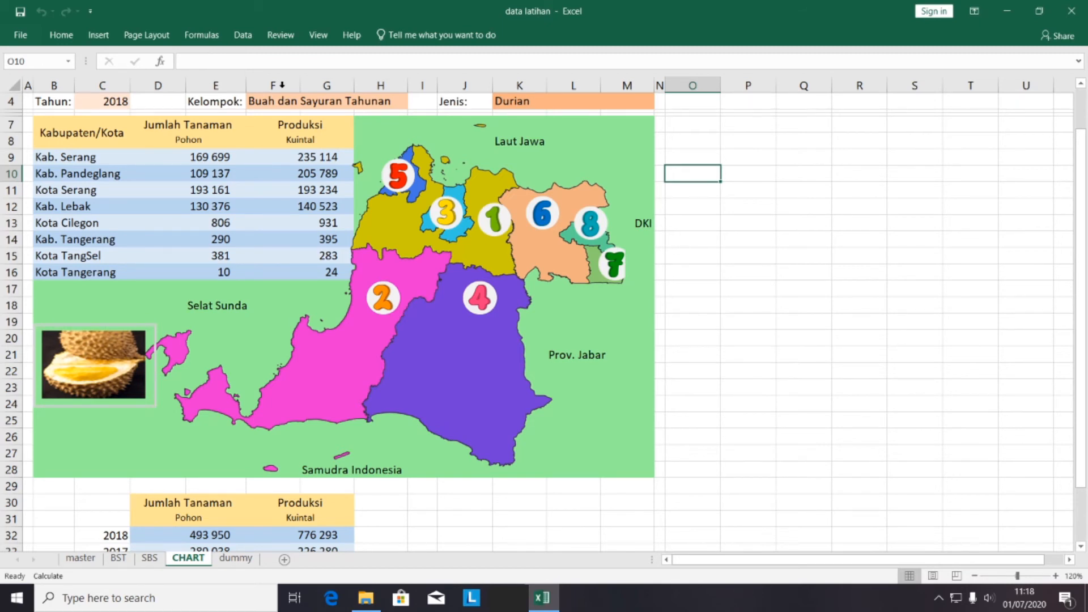
# Try entering 123 directly in cell O10, replace it with =sum, and cancel the entry.
pyautogui.write('123')
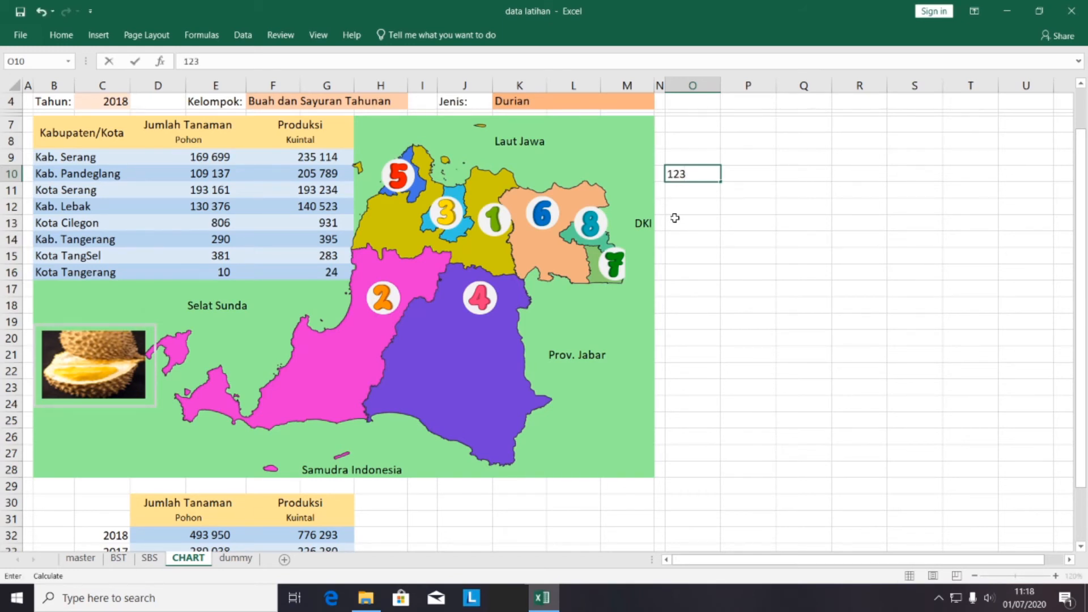
pyautogui.press('BackSpace')
pyautogui.press('BackSpace')
pyautogui.press('BackSpace')
pyautogui.write('=sum')
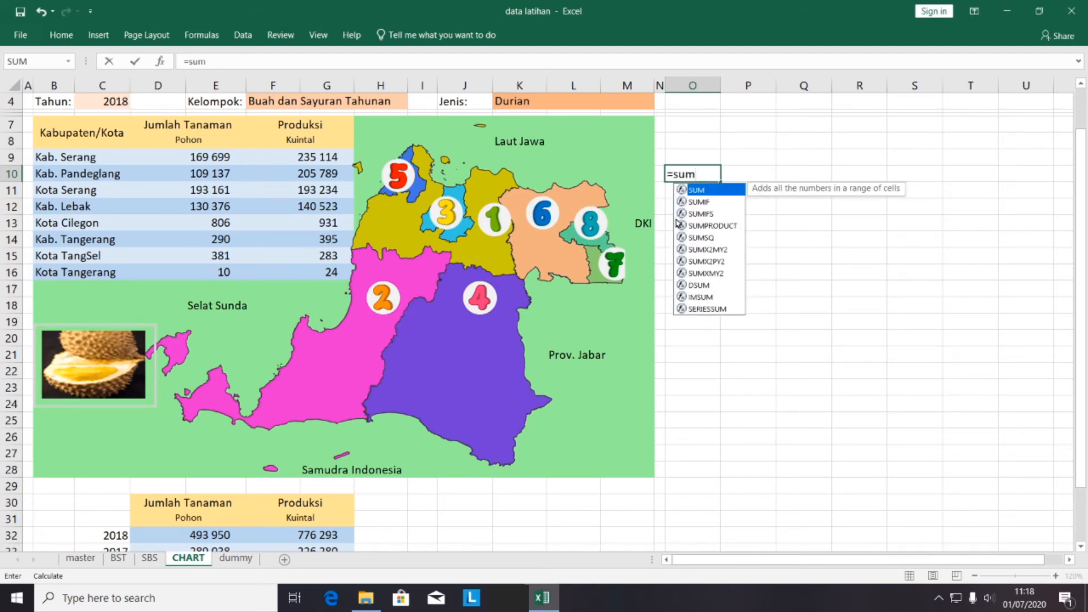
pyautogui.press('Escape')
pyautogui.press('Escape')
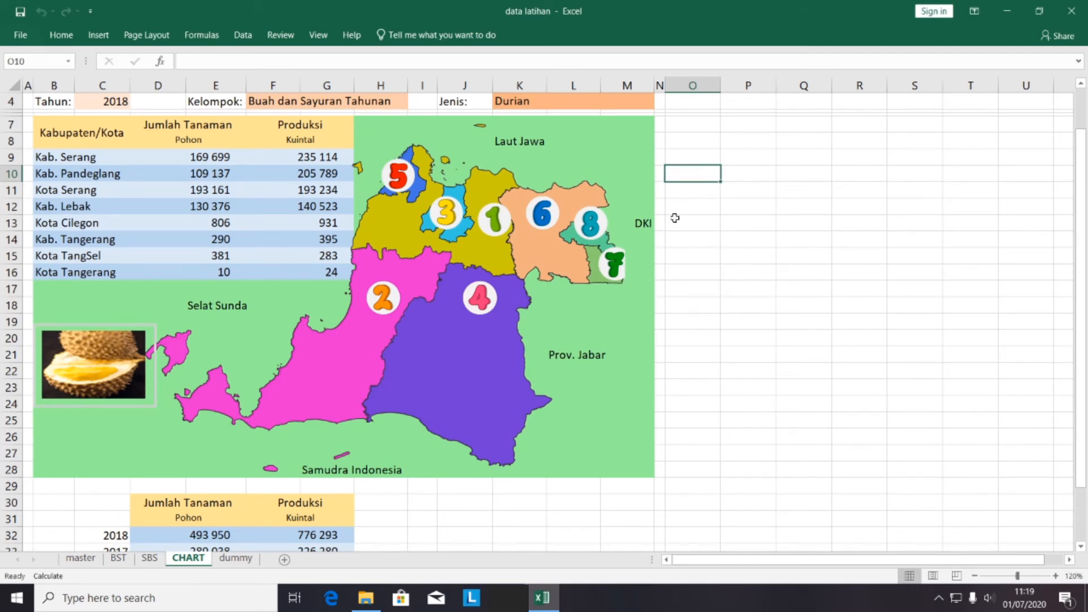
# Build =sum(D9:E16) for cell O10 in the formula bar, picking the Jumlah Tanaman figures as the range, and cancel the entry.
pyautogui.click(192, 64)
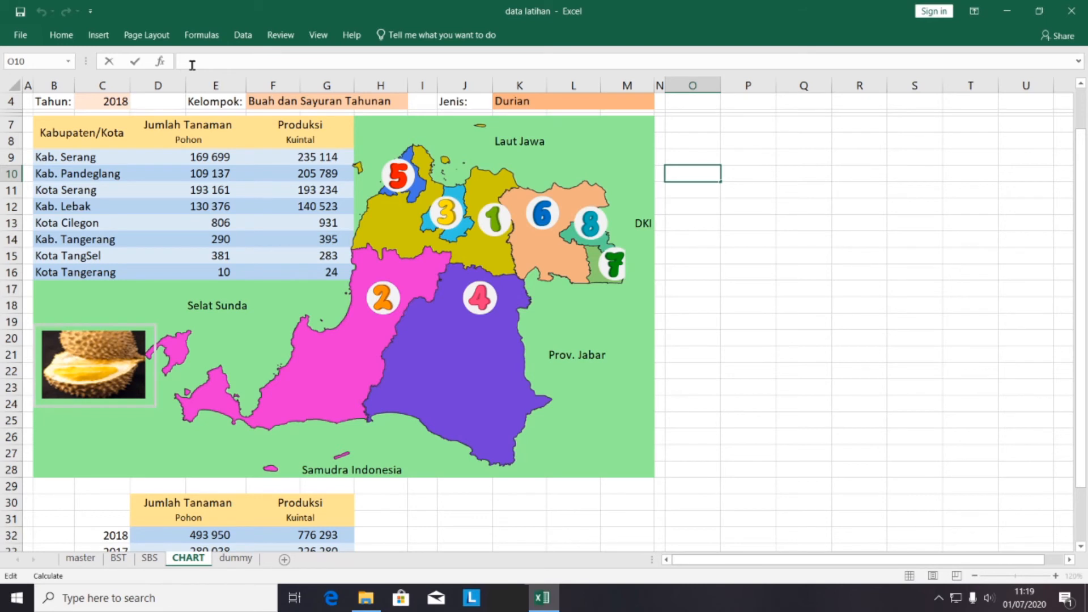
pyautogui.write('=sum')
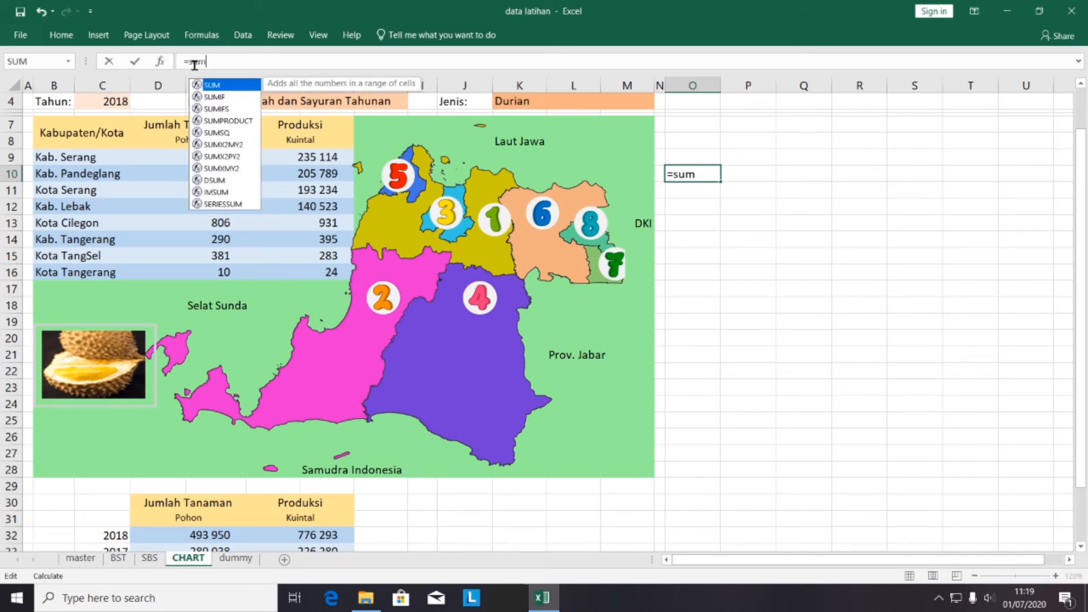
pyautogui.write('(')
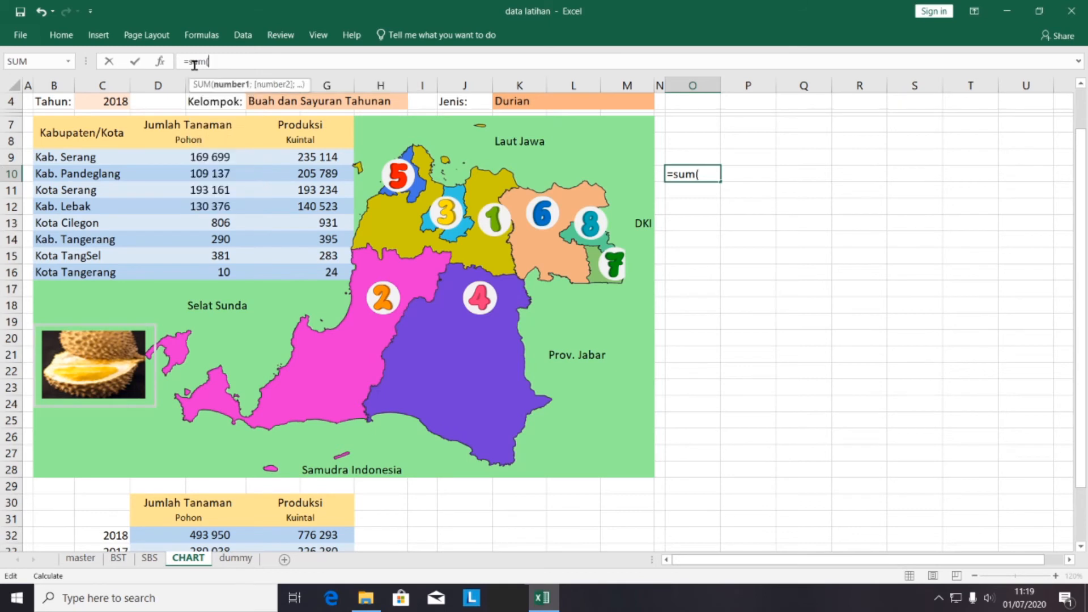
pyautogui.click(48, 156)
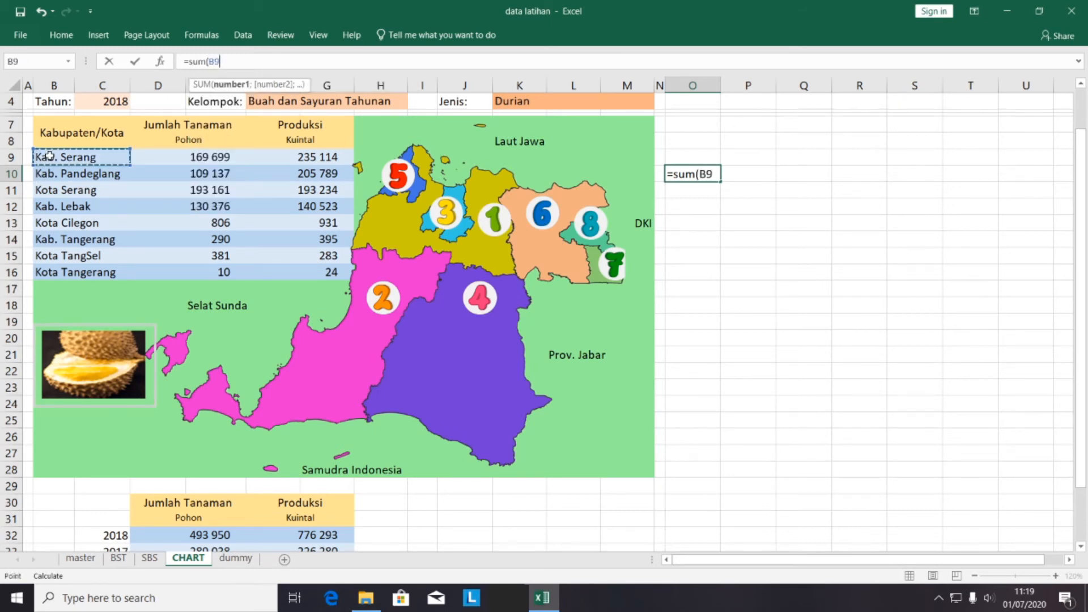
pyautogui.press('Right')
pyautogui.press('Down')
pyautogui.press('Down')
pyautogui.press('Down')
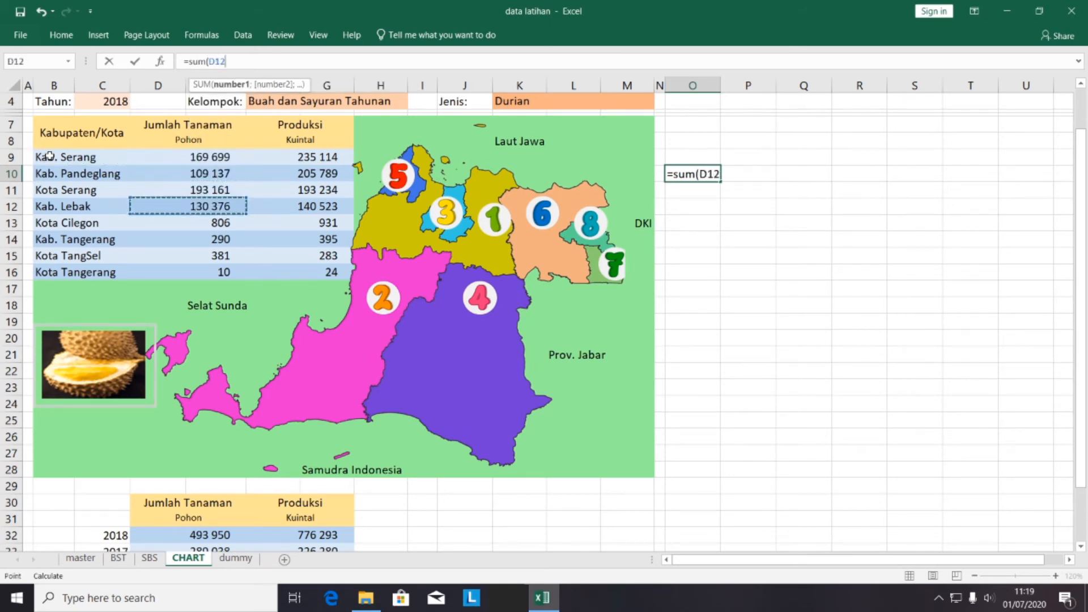
pyautogui.press('Up')
pyautogui.press('Up')
pyautogui.press('Up')
pyautogui.hotkey('shift', 'Right')
pyautogui.hotkey('shift', 'Down')
pyautogui.hotkey('shift', 'Down')
pyautogui.hotkey('shift', 'Down')
pyautogui.hotkey('shift', 'Down')
pyautogui.hotkey('shift', 'Down')
pyautogui.hotkey('shift', 'Down')
pyautogui.hotkey('shift', 'Down')
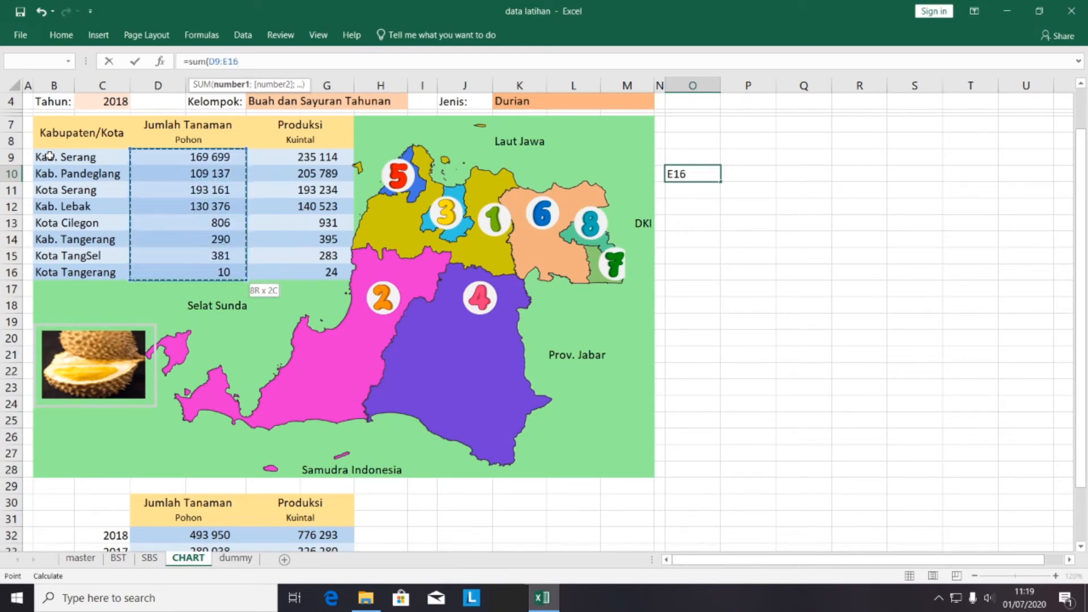
pyautogui.write(')')
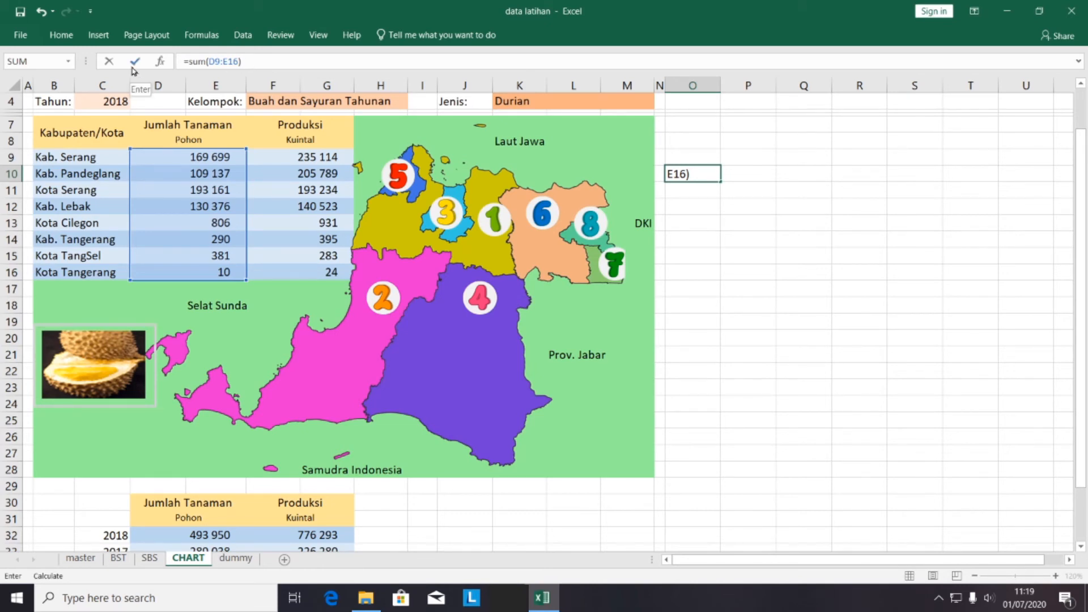
pyautogui.press('Escape')
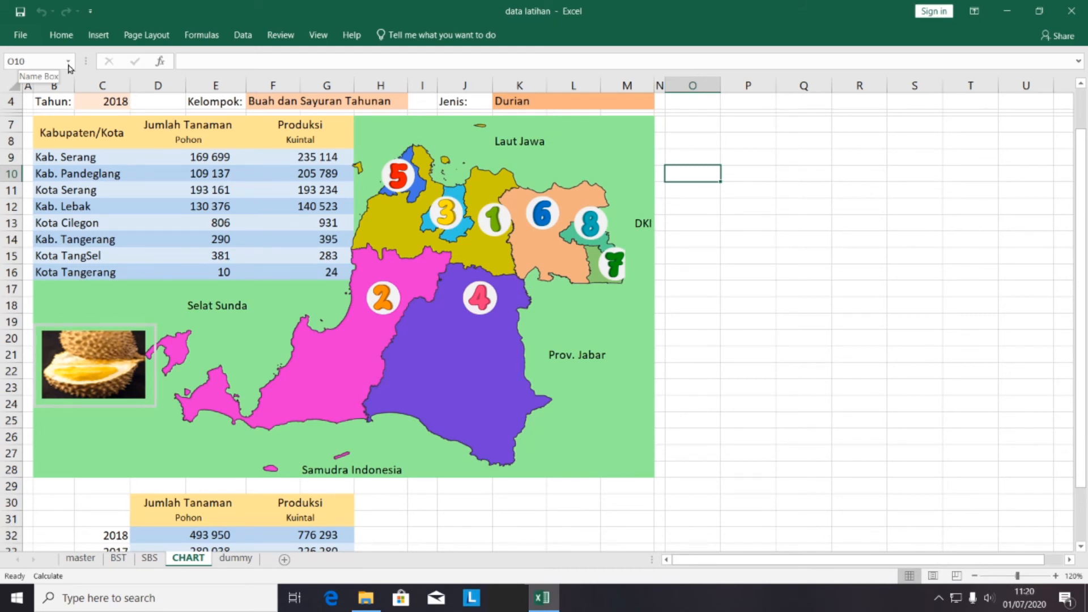
# Enter ARRAY in cell O9 and clear the cell again.
pyautogui.click(707, 152)
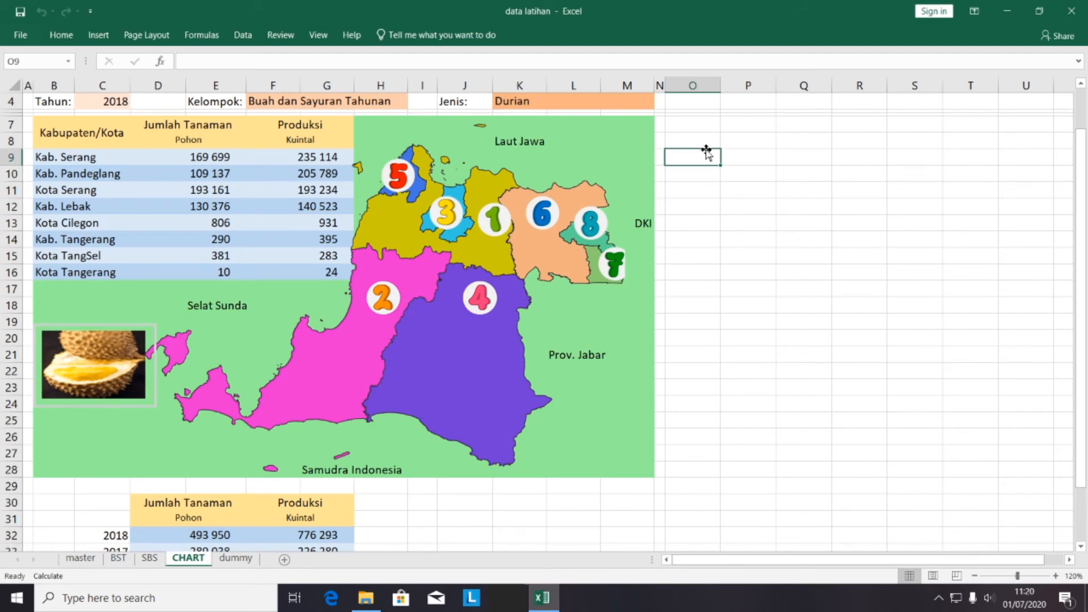
pyautogui.write('AA')
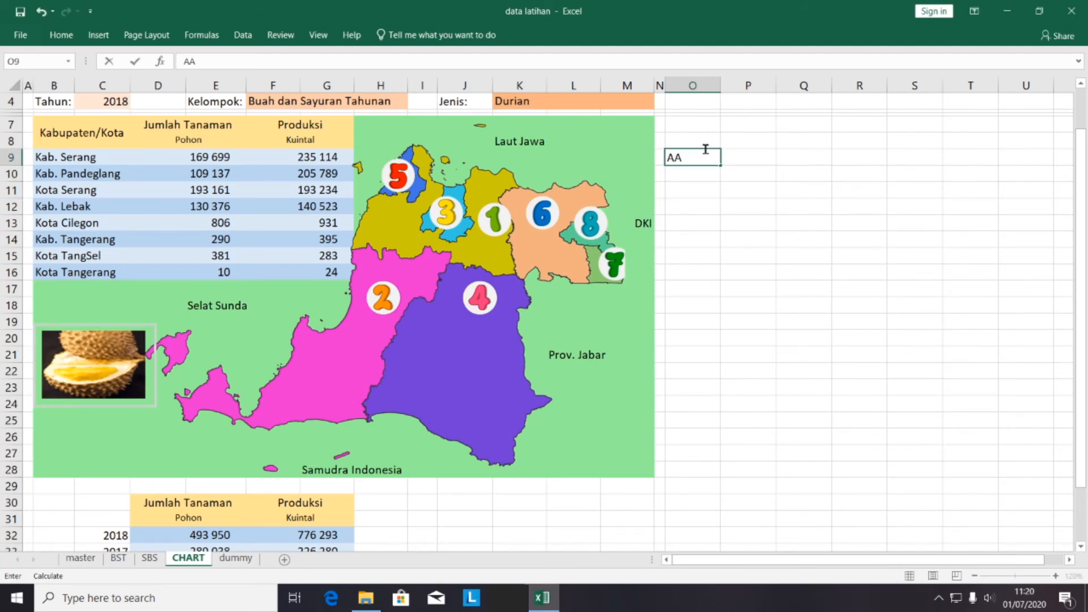
pyautogui.press('BackSpace')
pyautogui.write('RRAY')
pyautogui.hotkey('ctrl', 'Return')
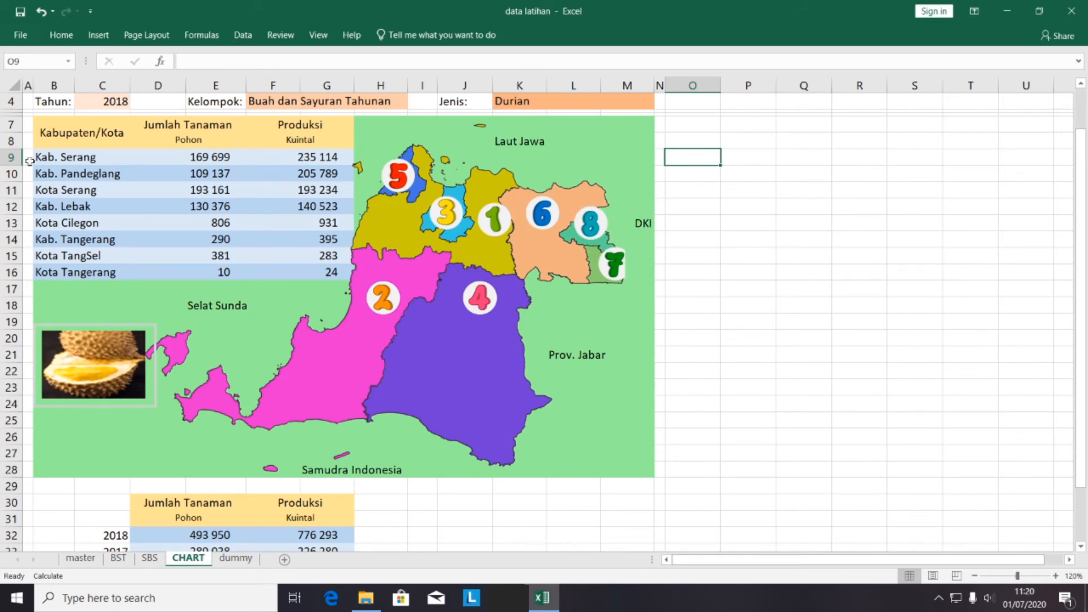
pyautogui.press('Delete')
# Name the range B9:G16 KABKOTA and look it up in the list of defined names.
pyautogui.click(29, 158)
pyautogui.press('Right')
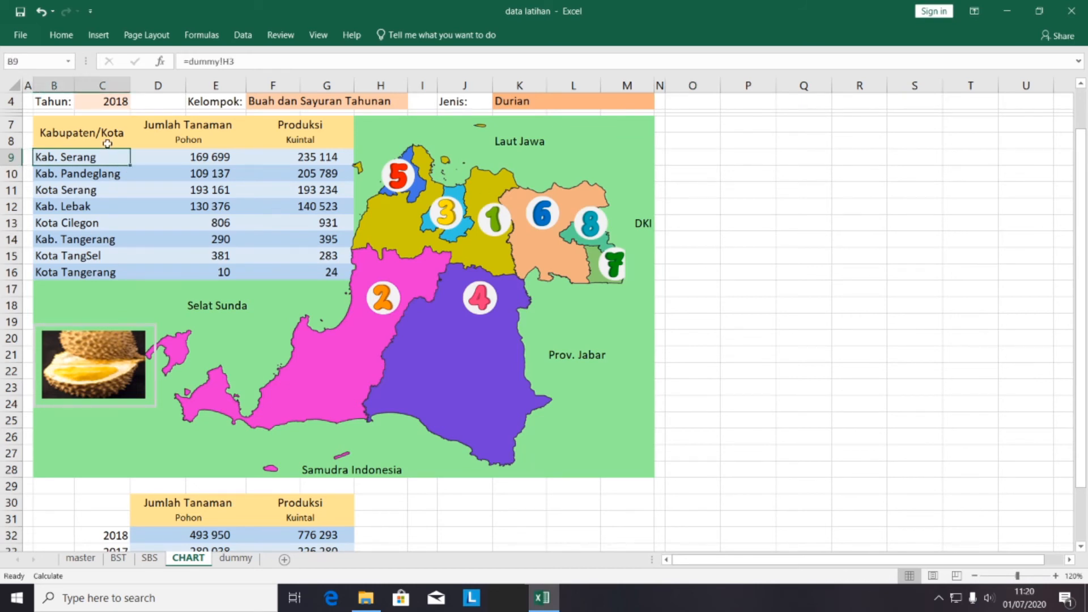
pyautogui.hotkey('shift', 'Right')
pyautogui.hotkey('shift', 'Right')
pyautogui.hotkey('shift', 'Down')
pyautogui.hotkey('shift', 'Down')
pyautogui.hotkey('shift', 'Down')
pyautogui.hotkey('shift', 'Down')
pyautogui.hotkey('shift', 'Down')
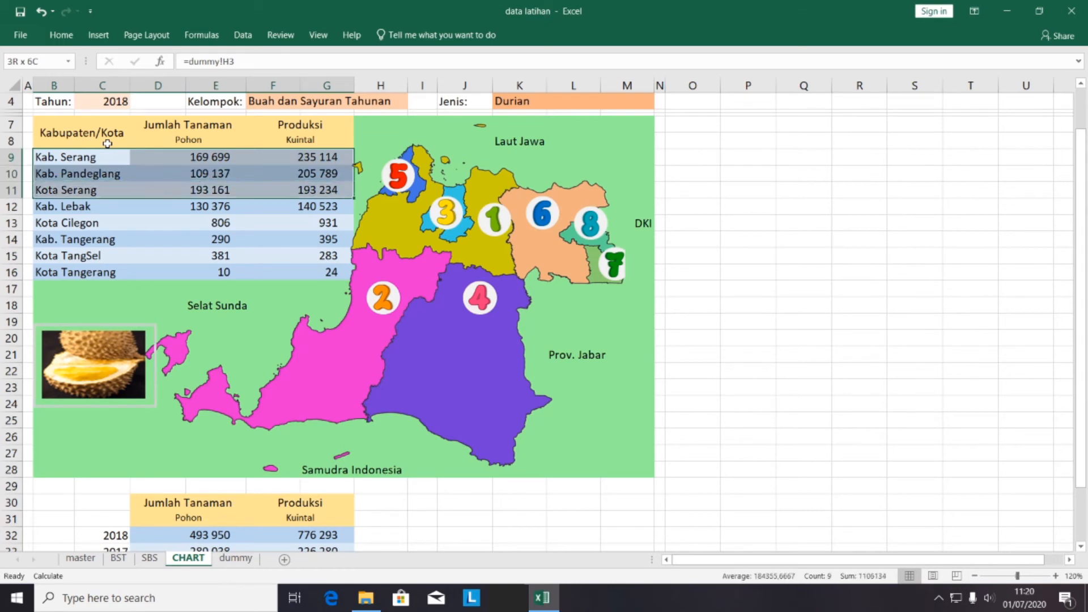
pyautogui.hotkey('shift', 'Down')
pyautogui.hotkey('shift', 'Down')
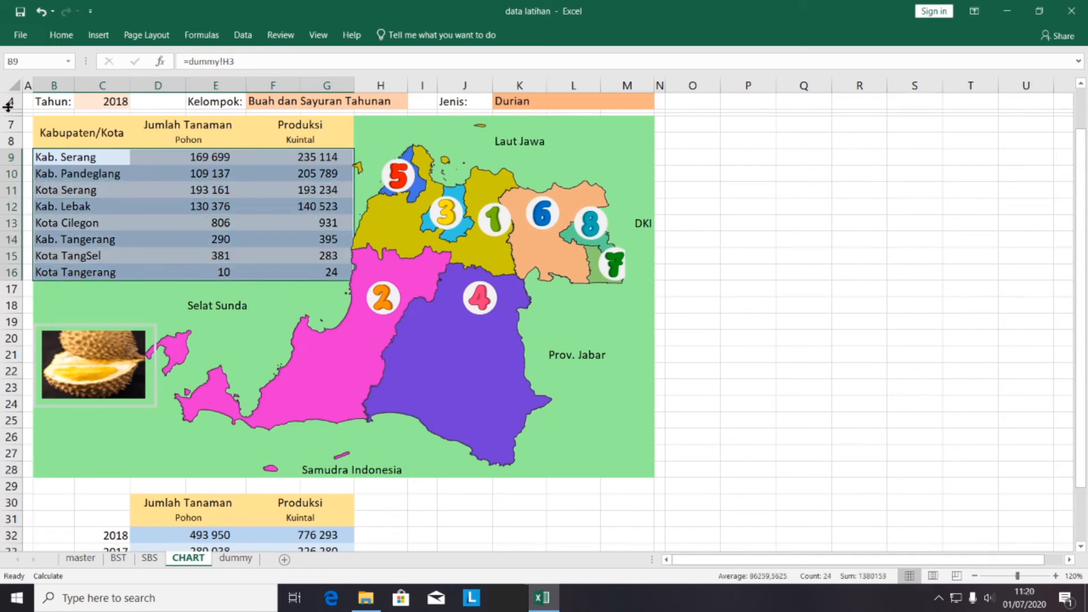
pyautogui.click(26, 63)
pyautogui.write('KABKOTA')
pyautogui.press('Return')
pyautogui.press('Return')
pyautogui.click(70, 63)
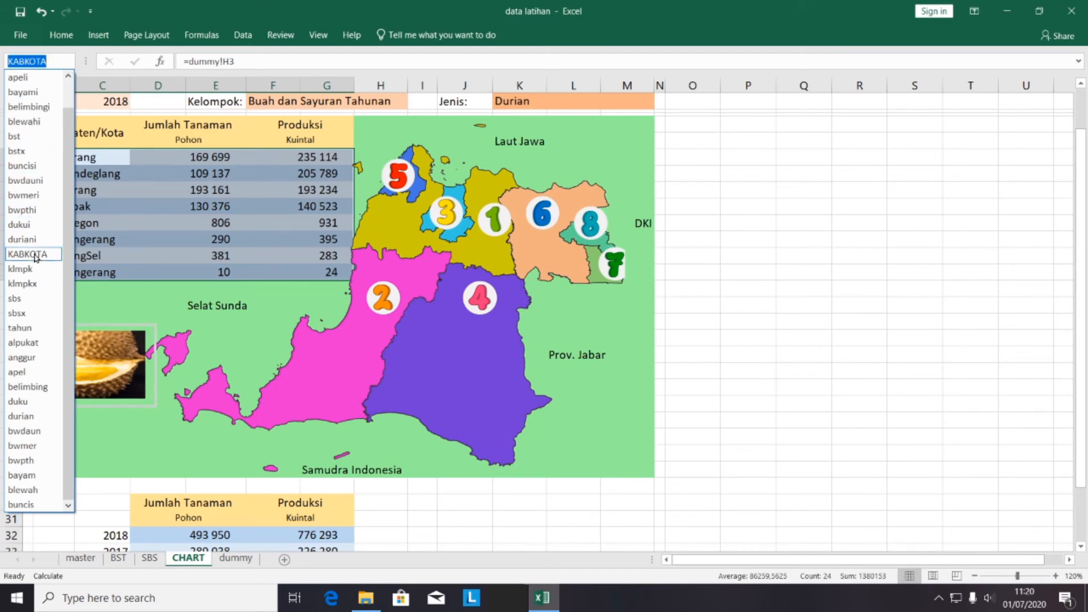
# Undo the creation of the KABKOTA range name and deselect the range by selecting cell P15.
pyautogui.click(43, 12)
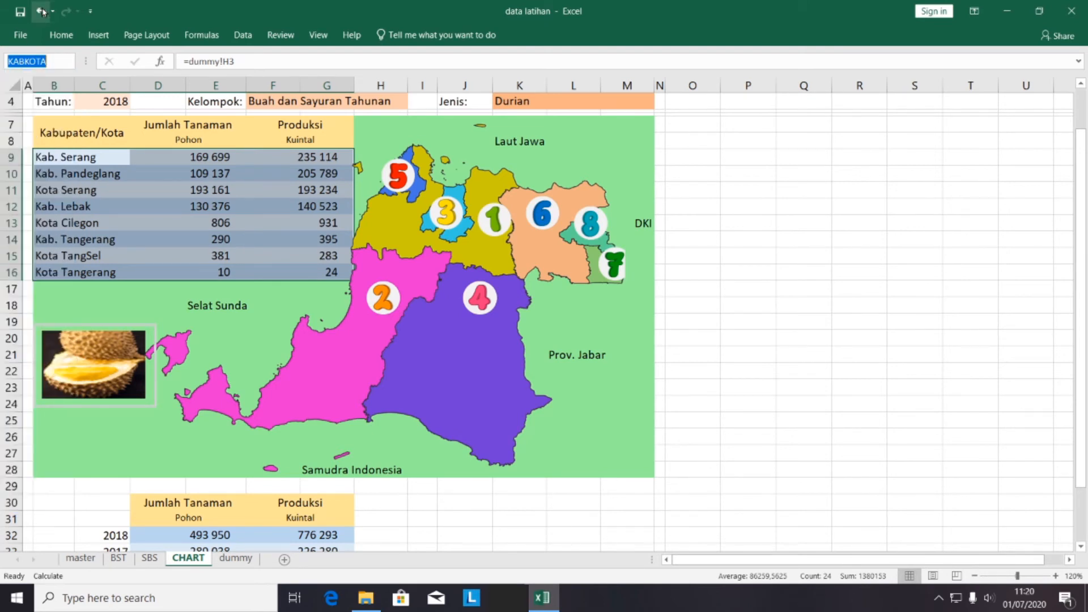
pyautogui.click(43, 11)
pyautogui.click(748, 266)
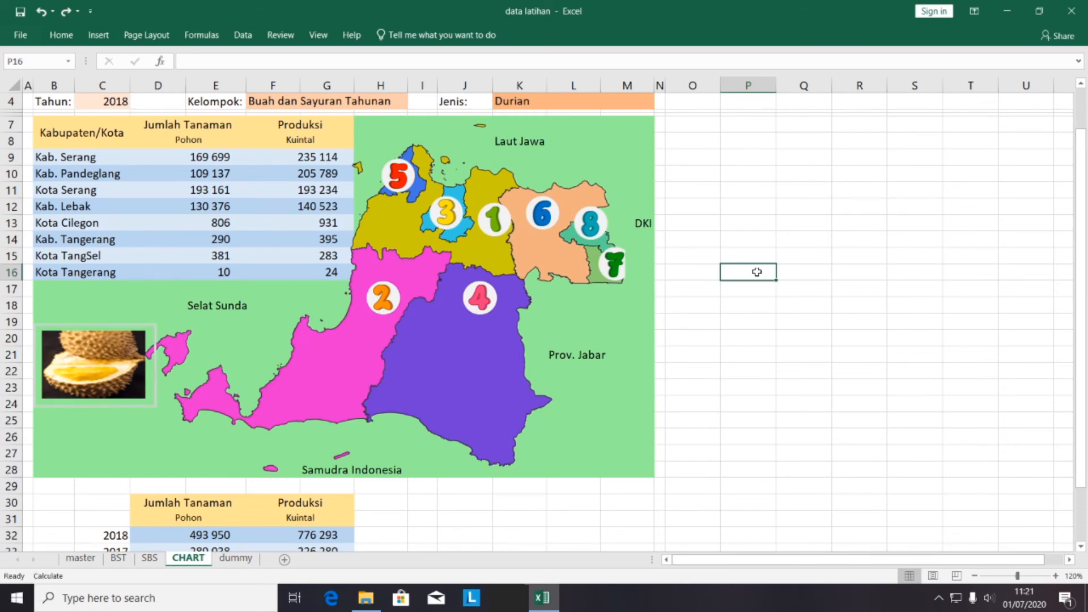
pyautogui.click(760, 252)
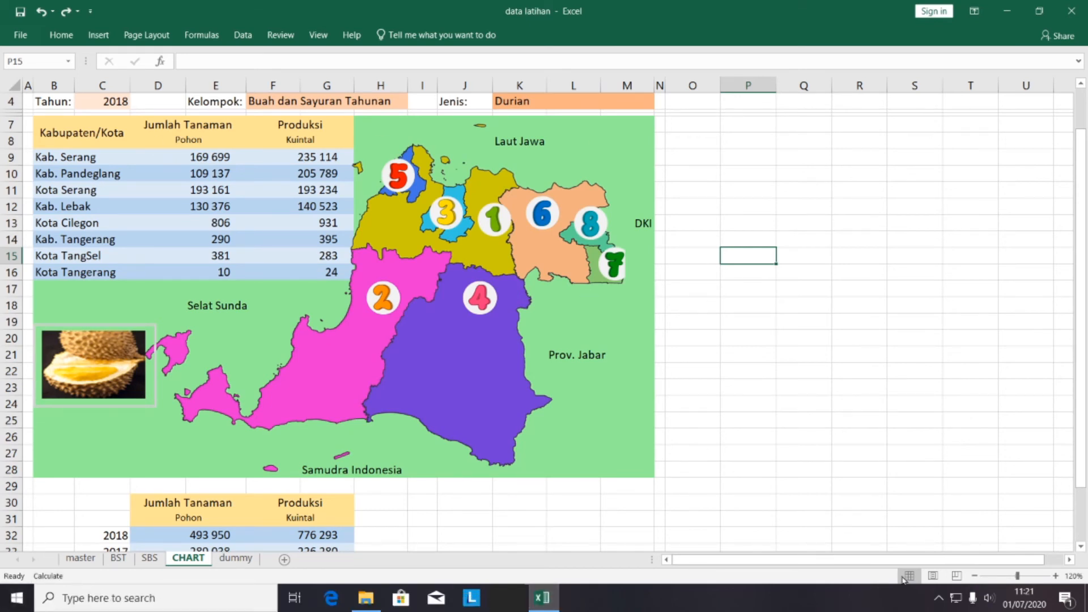
# View the CHART sheet in Page Break Preview and Page Layout, and return to Normal view.
pyautogui.click(956, 576)
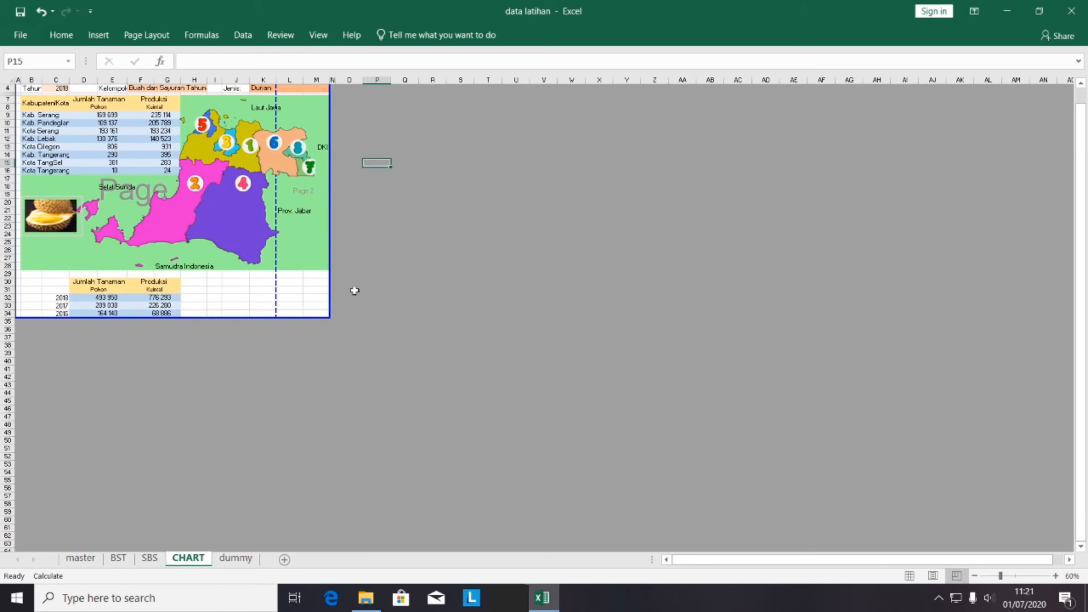
pyautogui.click(933, 576)
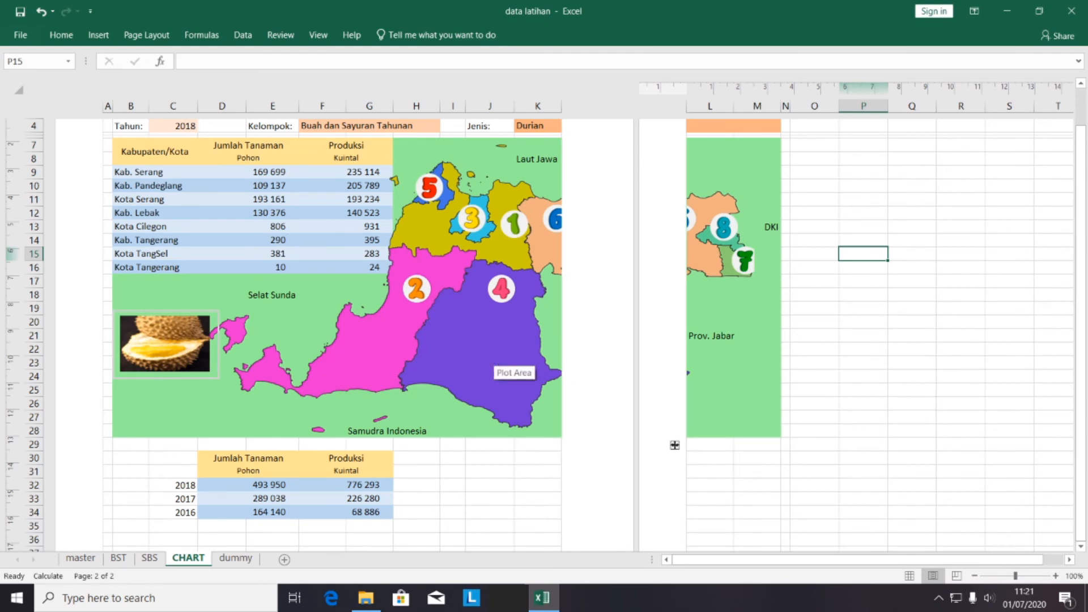
pyautogui.click(910, 576)
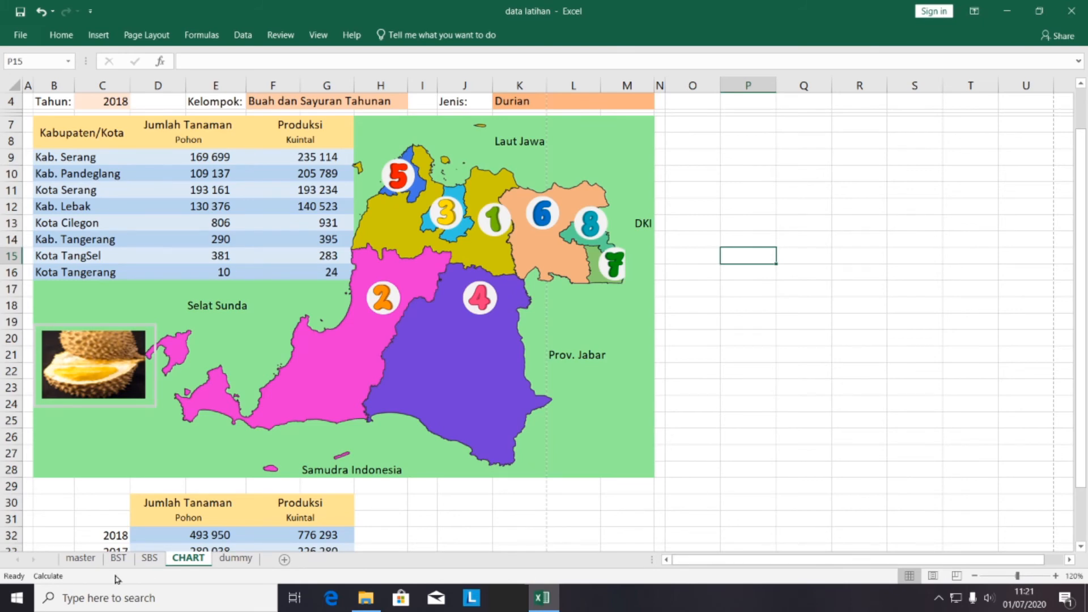
# Look through the master, BST, SBS and dummy sheets, and add a new blank worksheet after dummy.
pyautogui.click(85, 560)
pyautogui.click(118, 559)
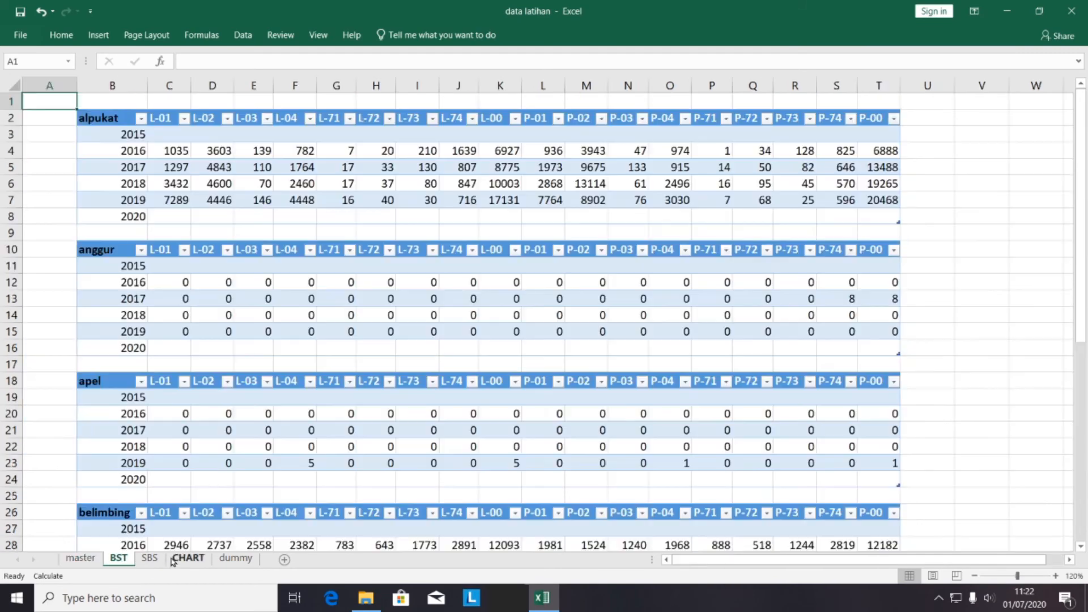
pyautogui.click(150, 559)
pyautogui.click(235, 559)
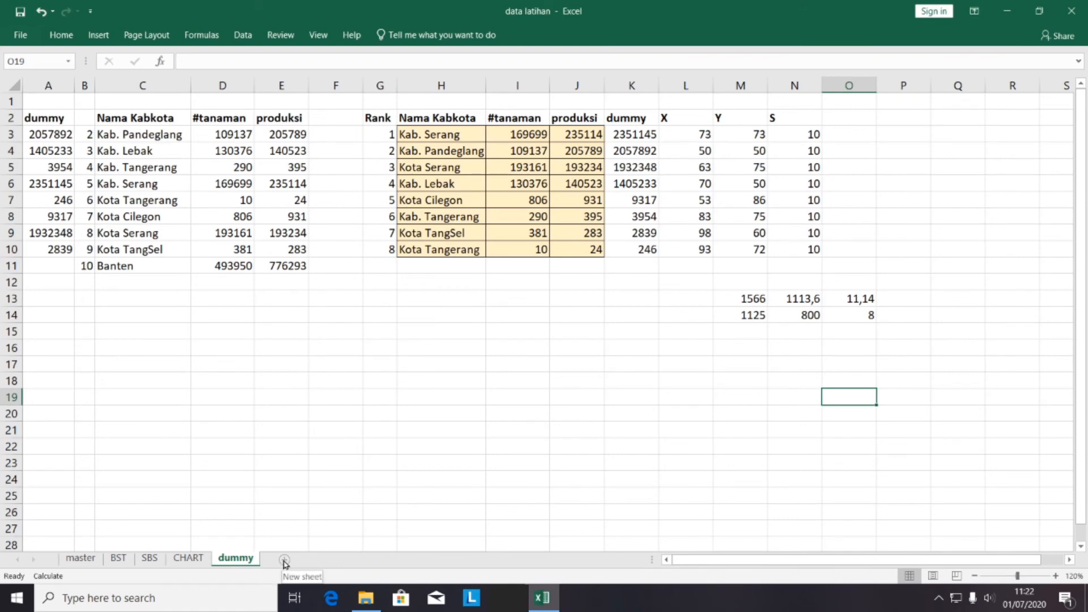
pyautogui.click(284, 560)
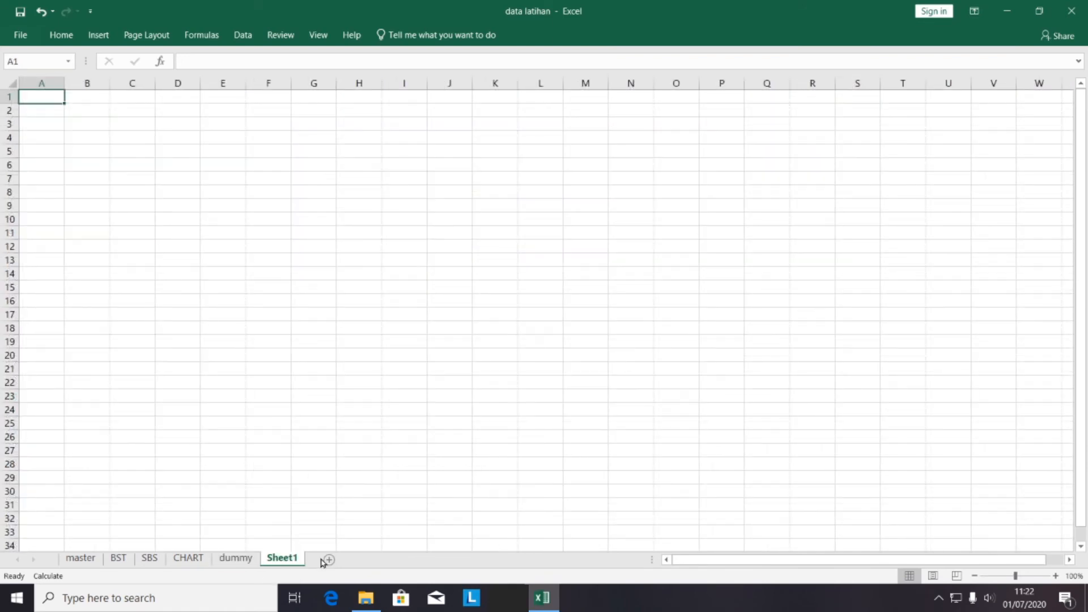
# Undo the Normal view change on the CHART sheet, redo it, and return to Sheet1.
pyautogui.click(53, 11)
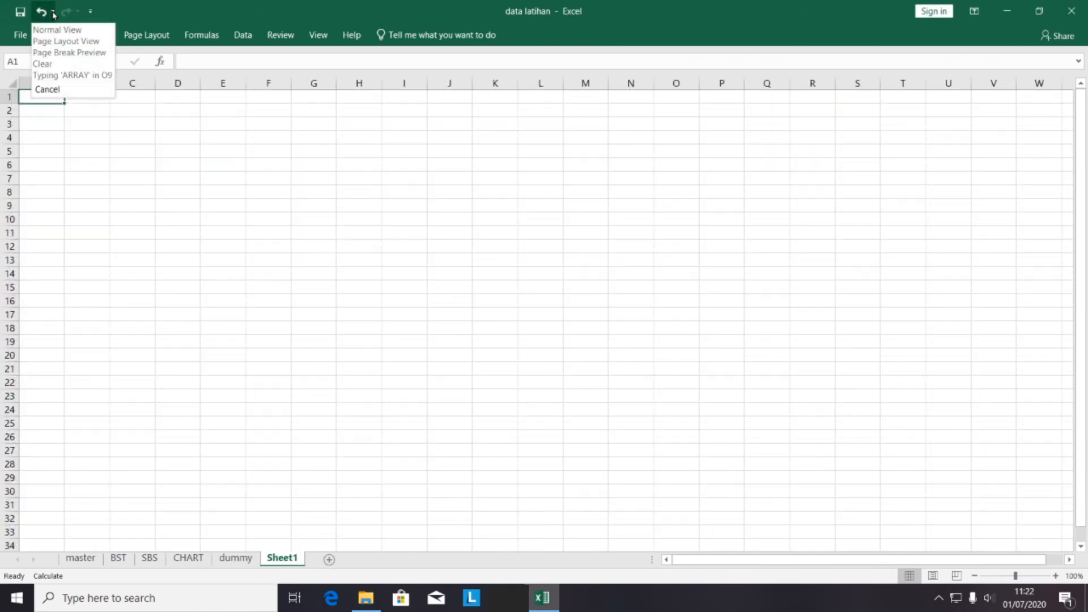
pyautogui.click(50, 29)
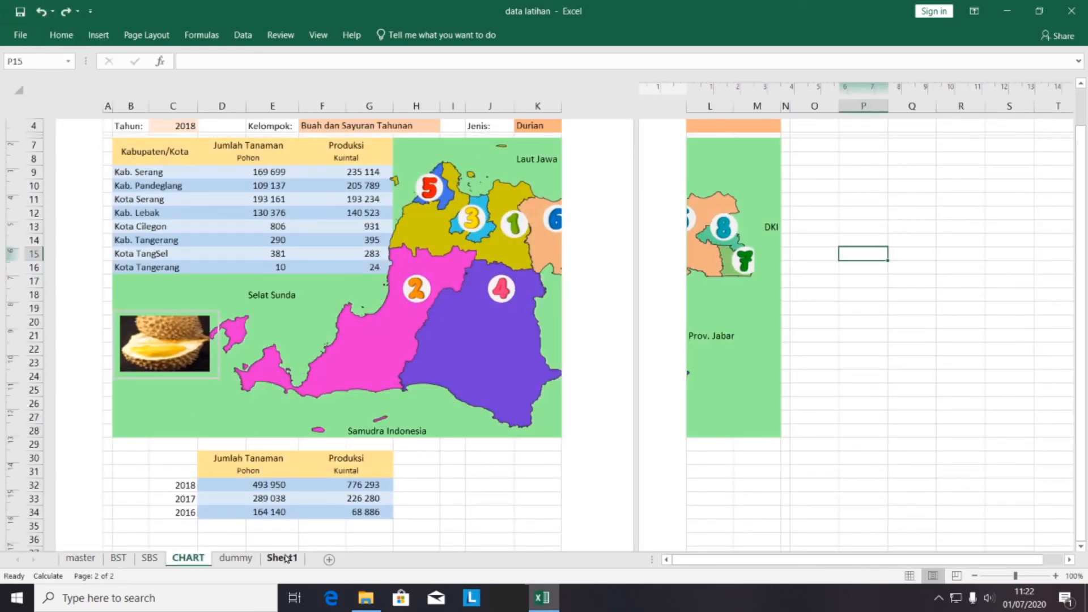
pyautogui.click(66, 11)
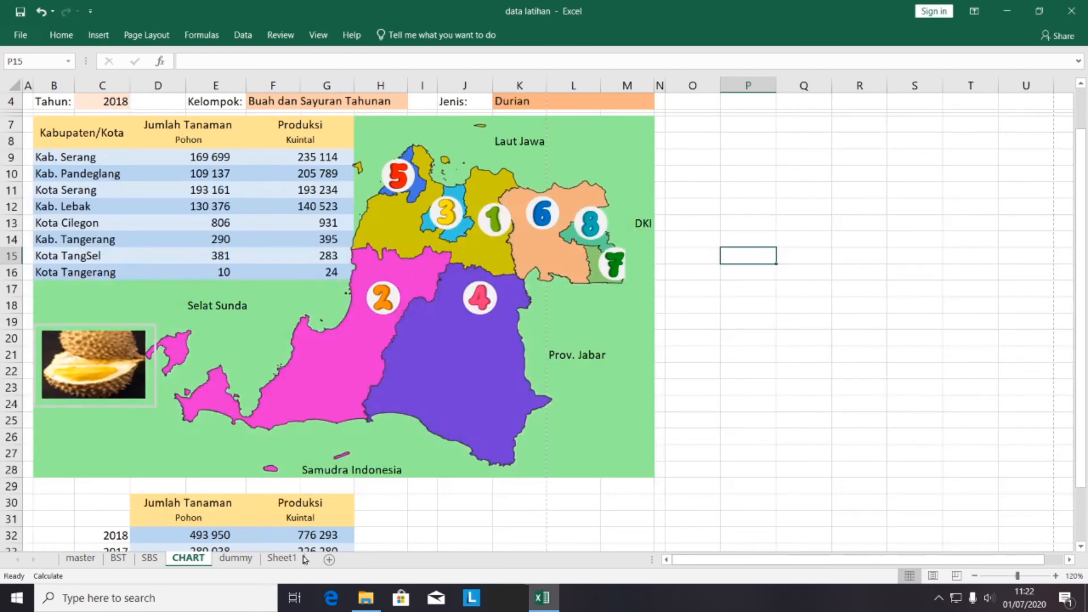
pyautogui.click(282, 559)
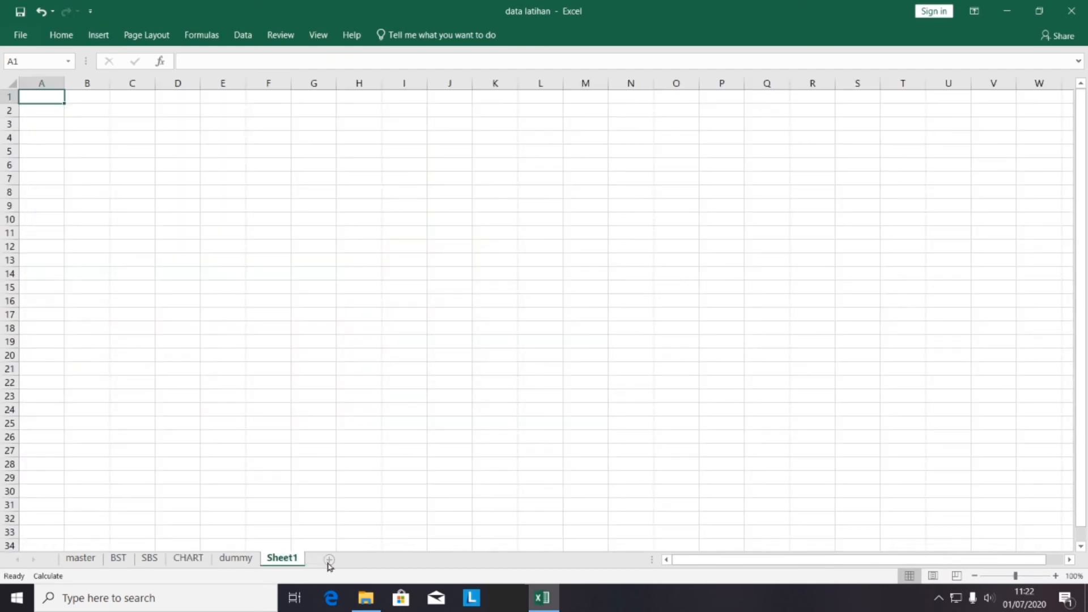
# Insert another blank worksheet in front of Sheet1 using the Worksheet template.
pyautogui.rightClick(286, 564)
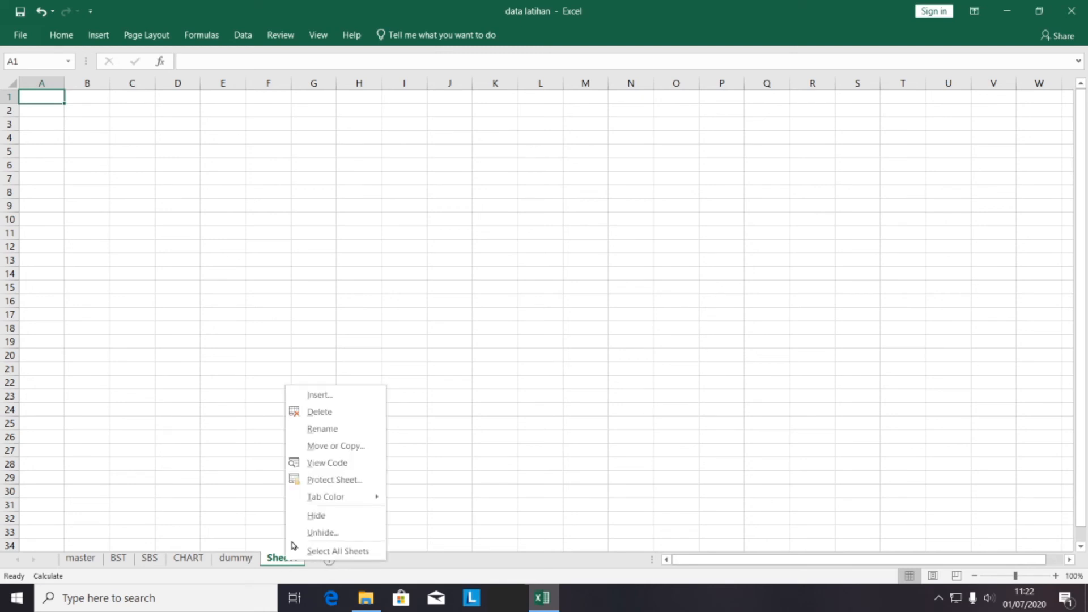
pyautogui.click(357, 395)
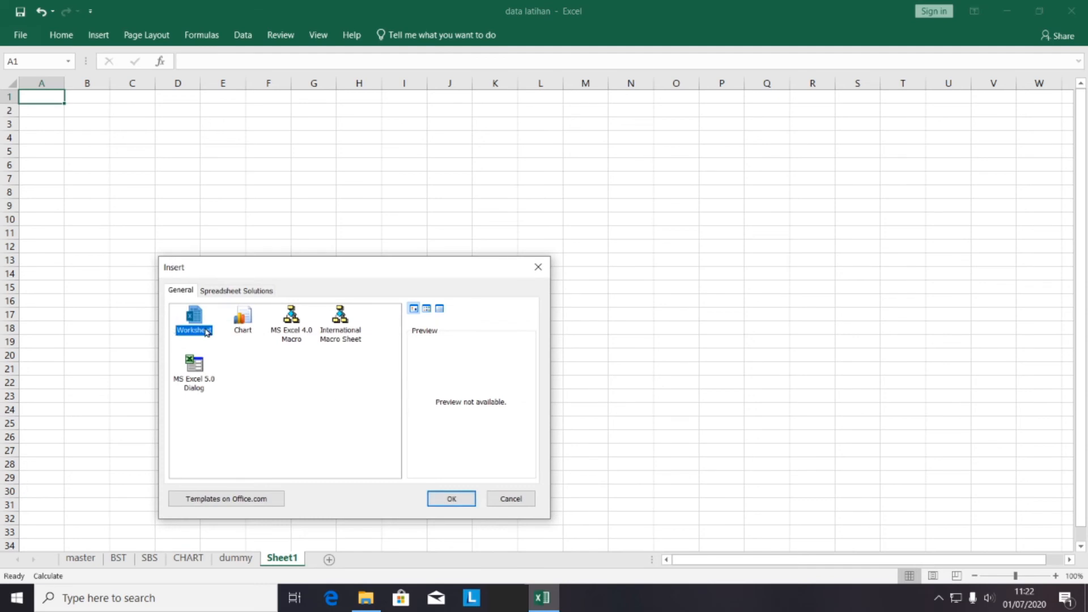
pyautogui.click(448, 499)
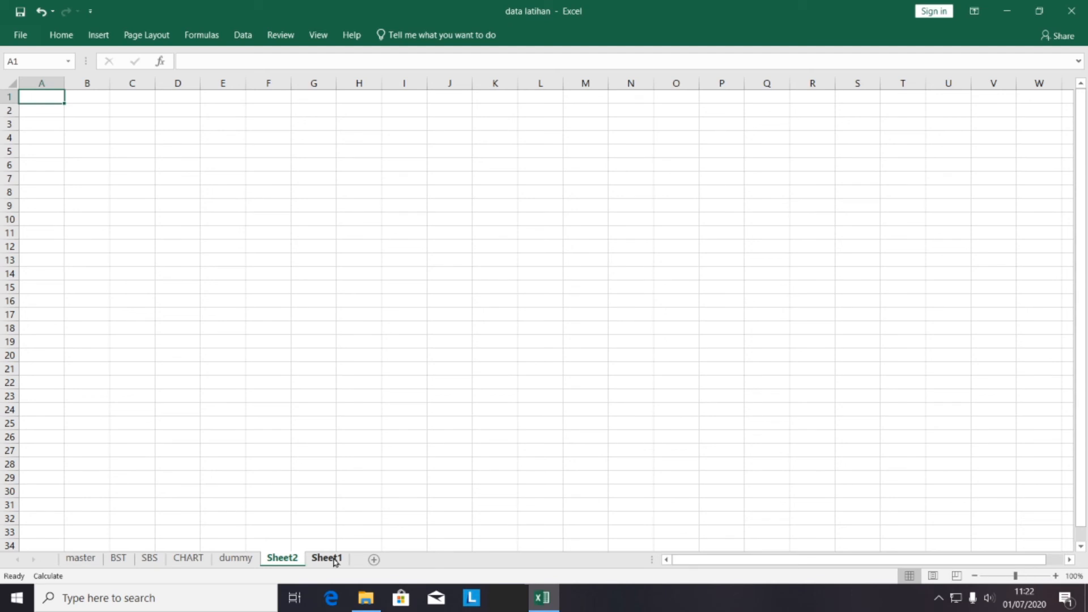
# Rename Sheet2 as NAMA and Sheet1 as NANA.
pyautogui.doubleClick(291, 559)
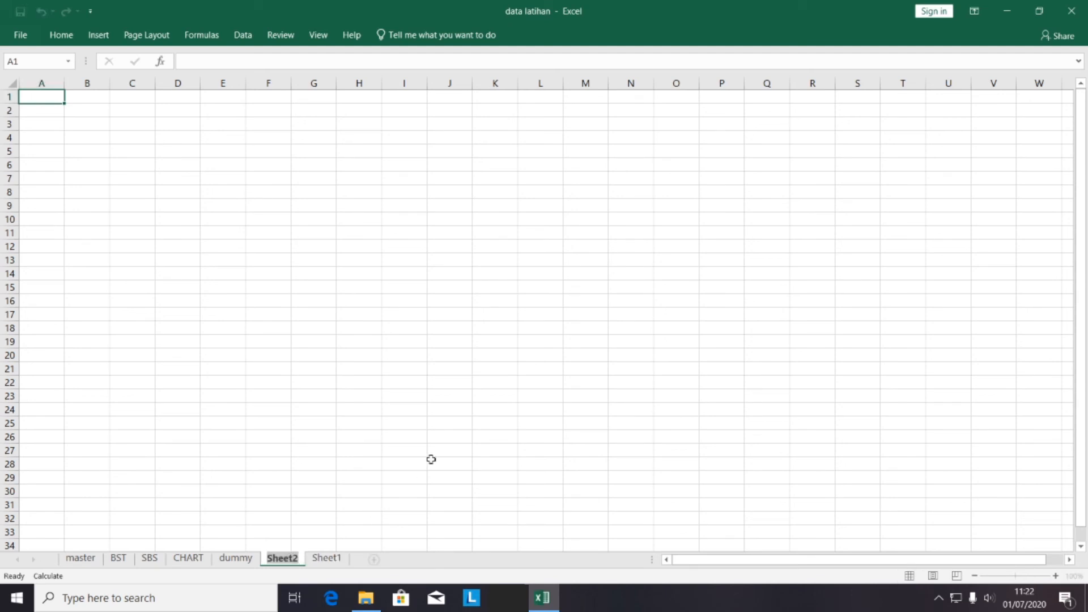
pyautogui.write('NAMA')
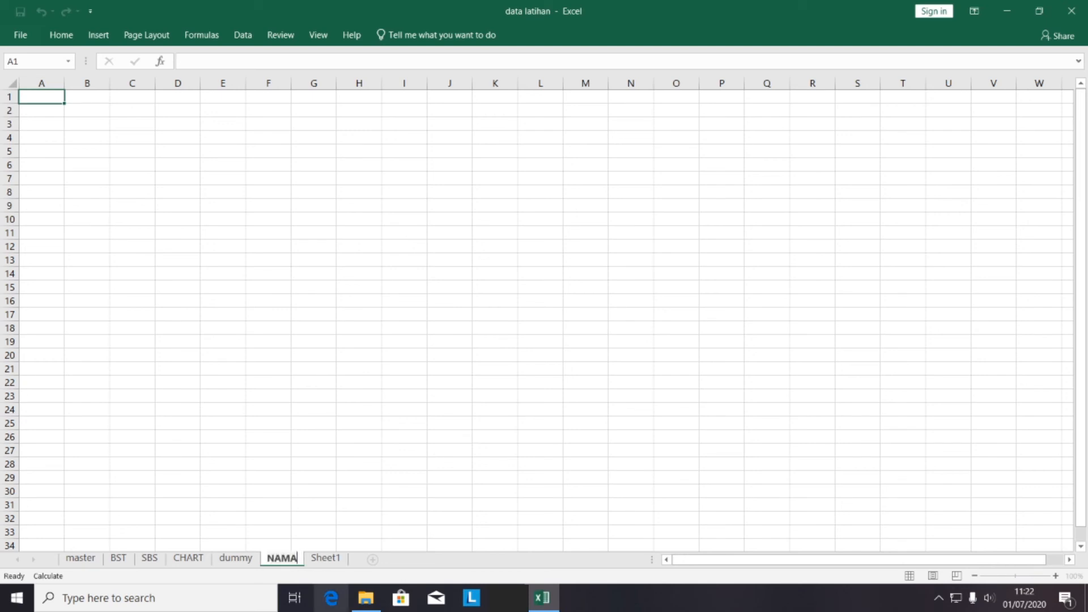
pyautogui.doubleClick(331, 558)
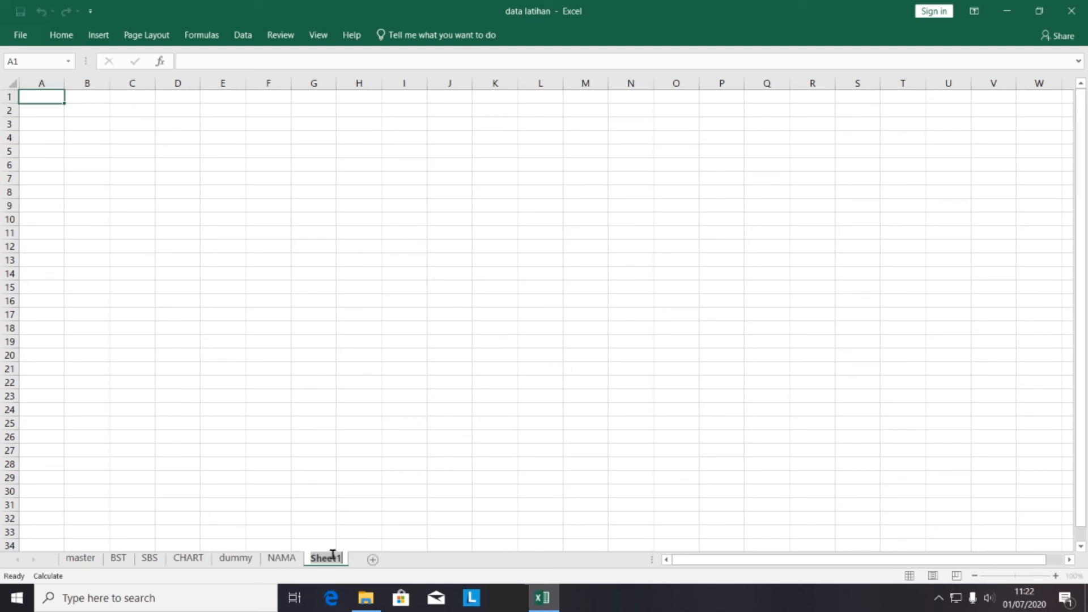
pyautogui.write('NAMA')
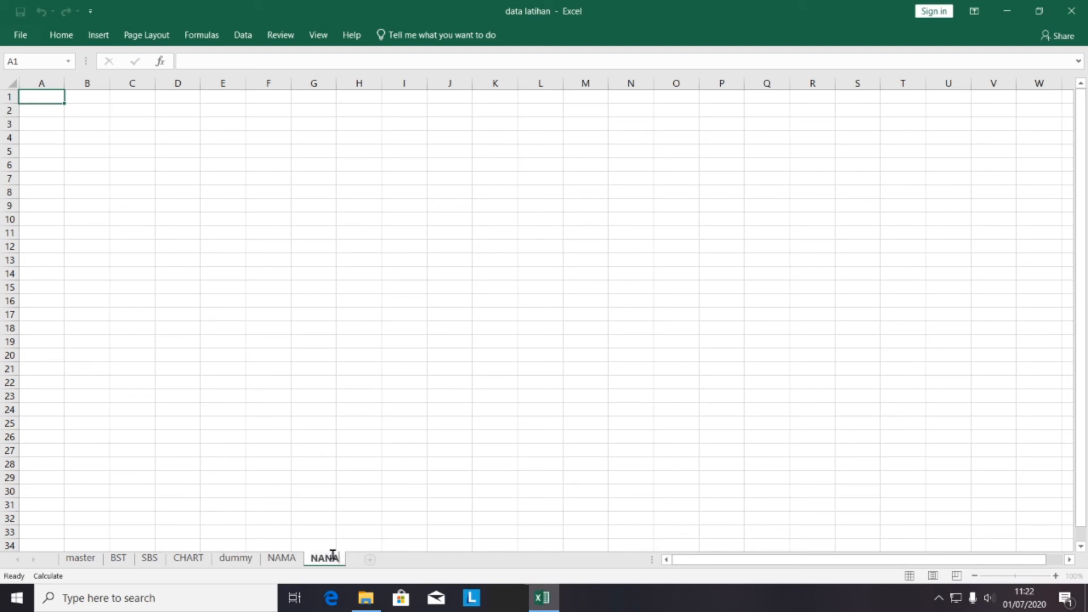
pyautogui.click(441, 491)
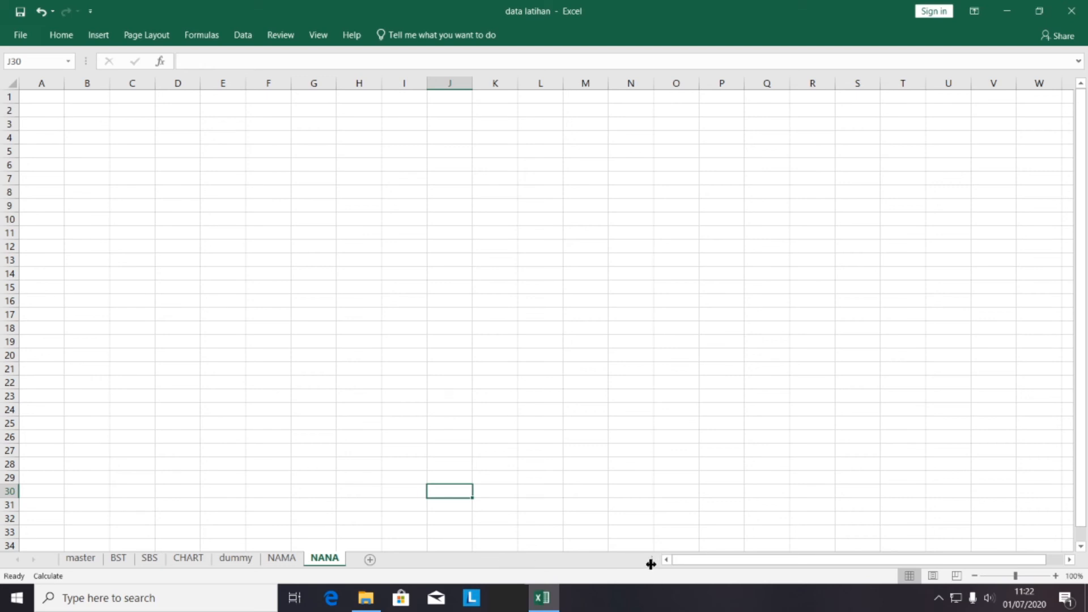
# Widen the horizontal scroll bar, try scrolling the NANA sheet sideways and vertically, and narrow the scroll bar again.
pyautogui.moveTo(651, 560); pyautogui.dragTo(423, 563)
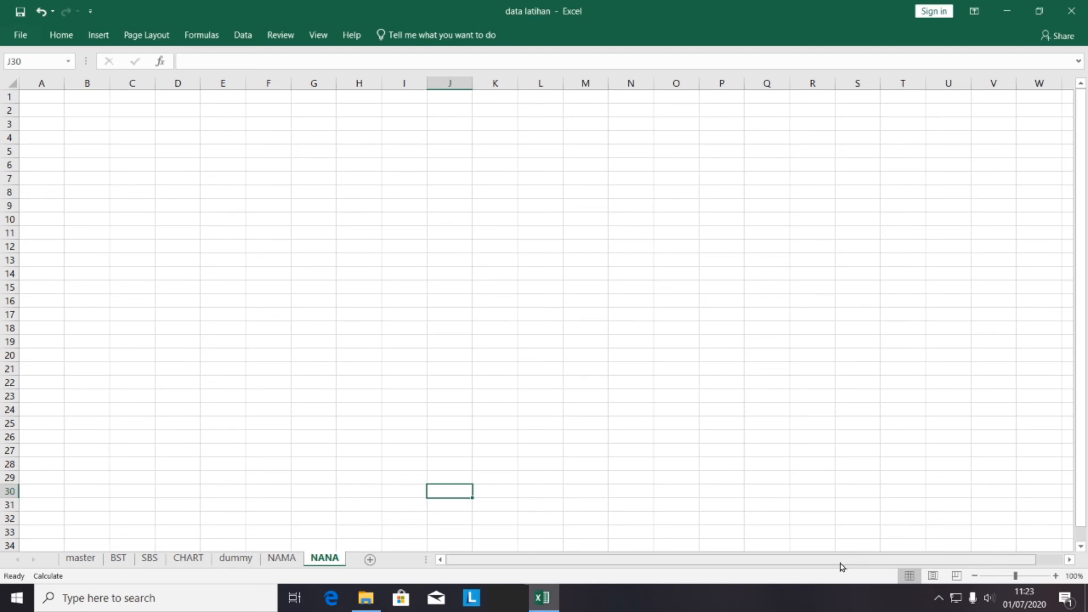
pyautogui.moveTo(842, 567); pyautogui.dragTo(895, 574)
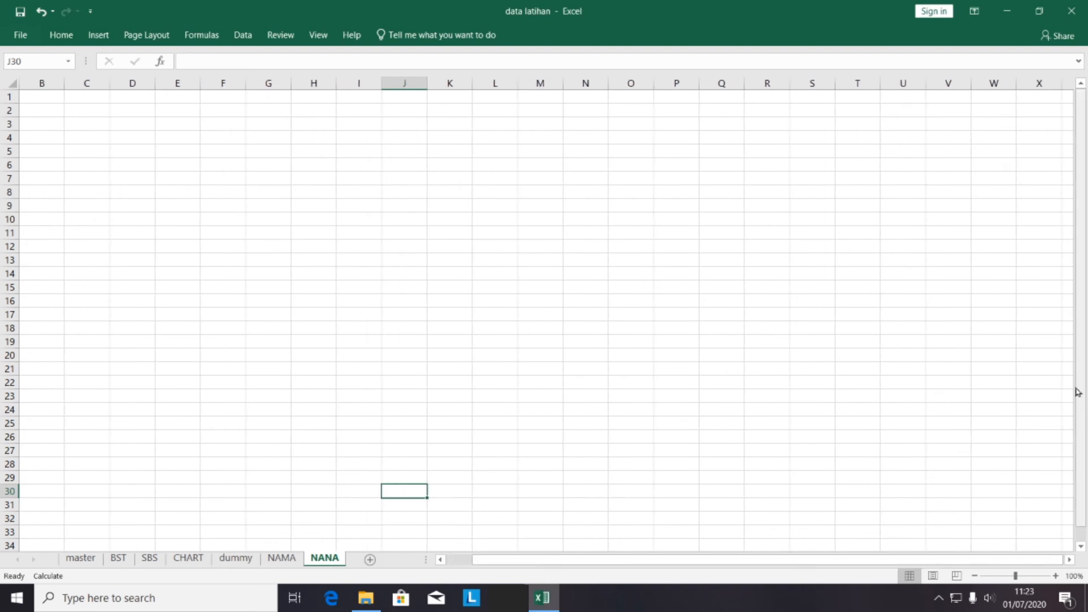
pyautogui.moveTo(1078, 374); pyautogui.dragTo(1082, 321)
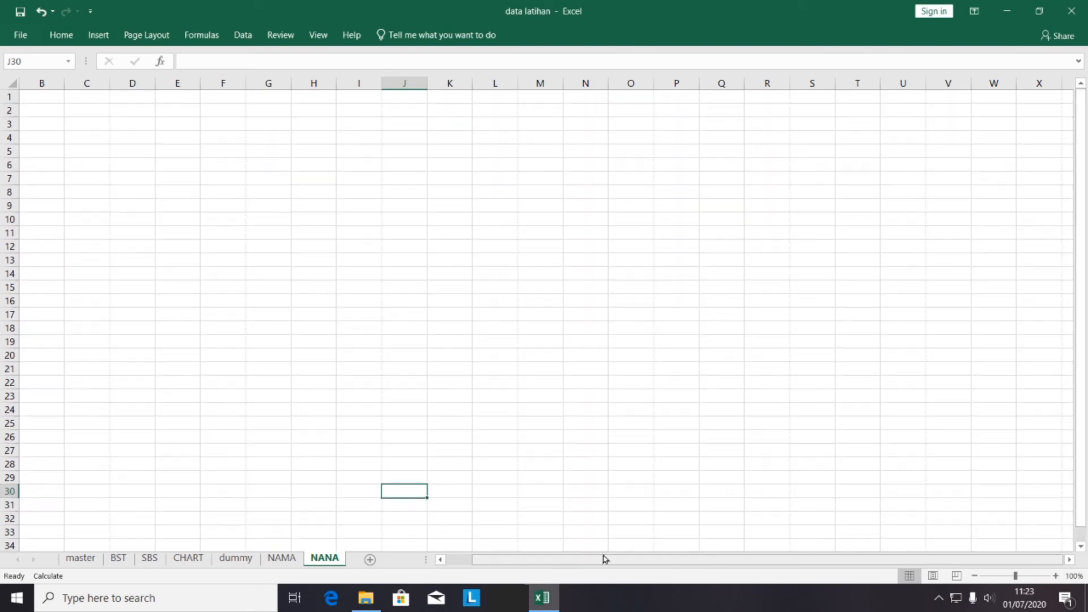
pyautogui.moveTo(426, 560); pyautogui.dragTo(710, 564)
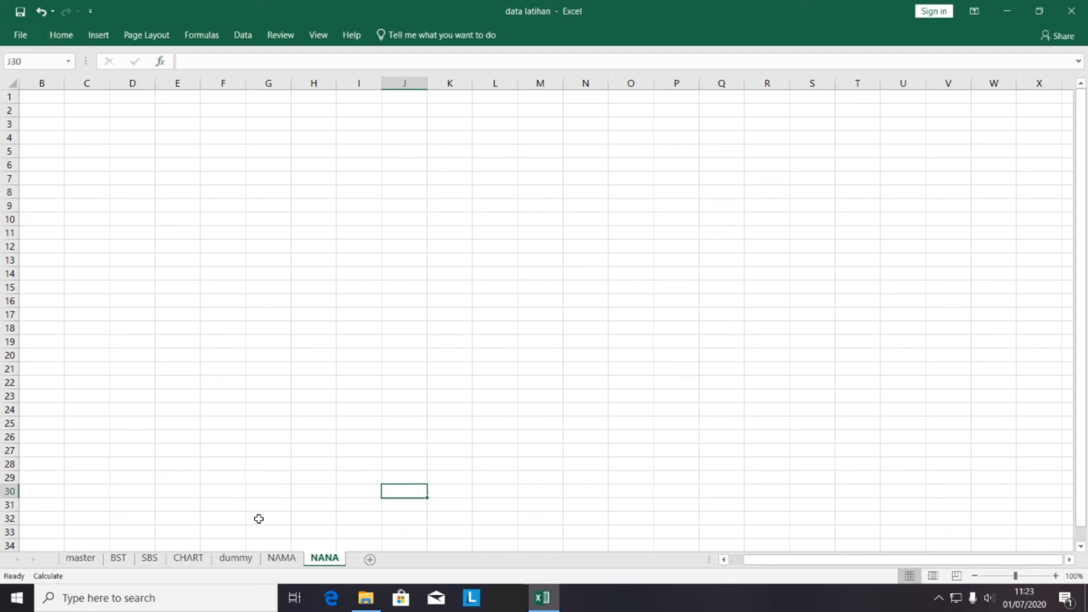
# On the CHART sheet, jump along row 2 from the empty cells beside the map to the last column, XFD, and return to column A.
pyautogui.click(198, 560)
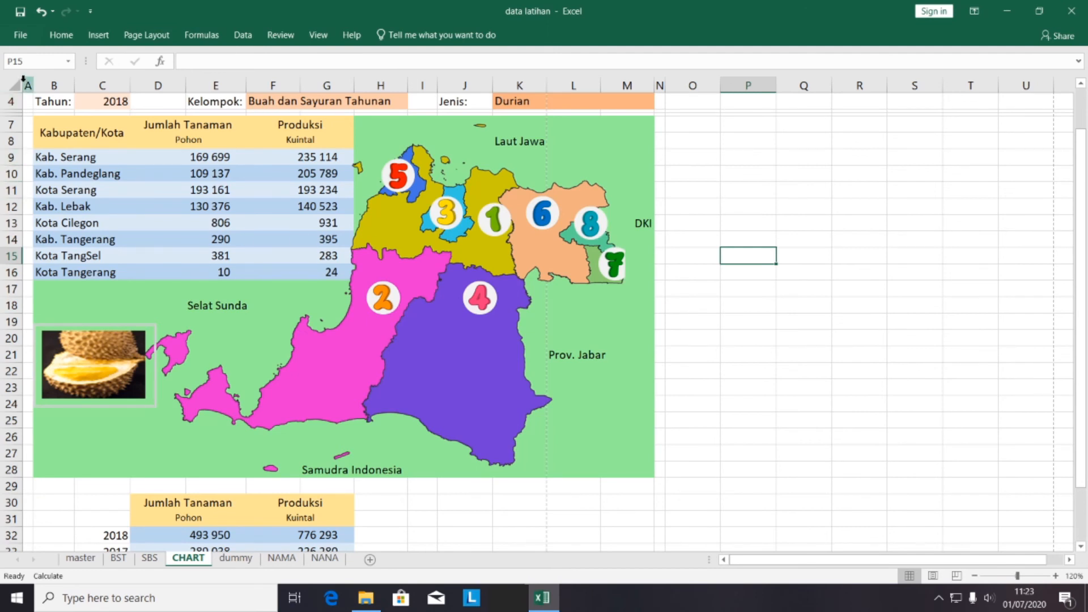
pyautogui.scroll(1, 204, 167)
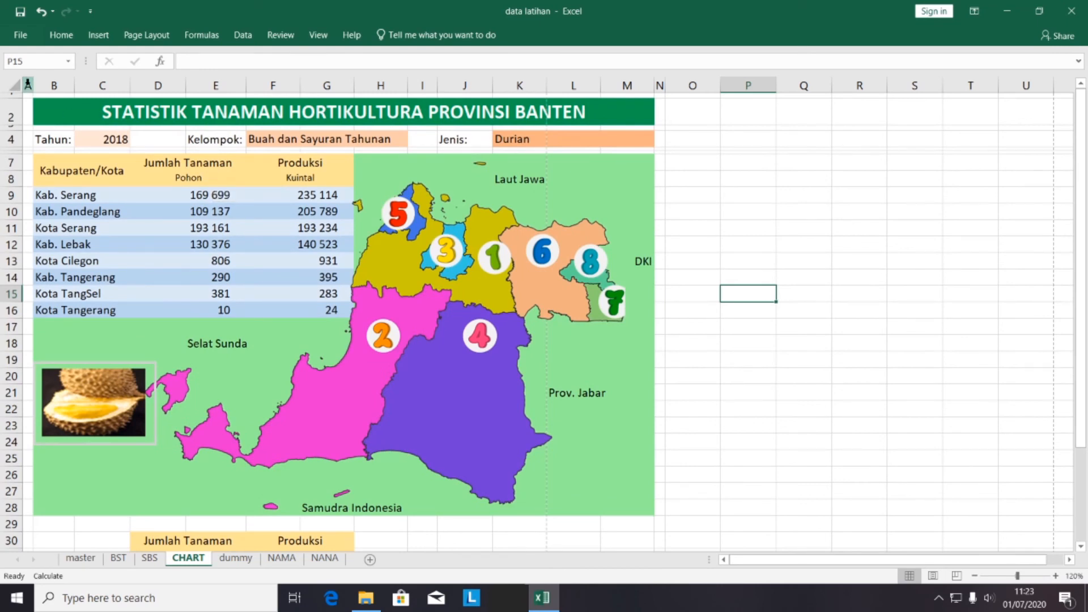
pyautogui.click(742, 110)
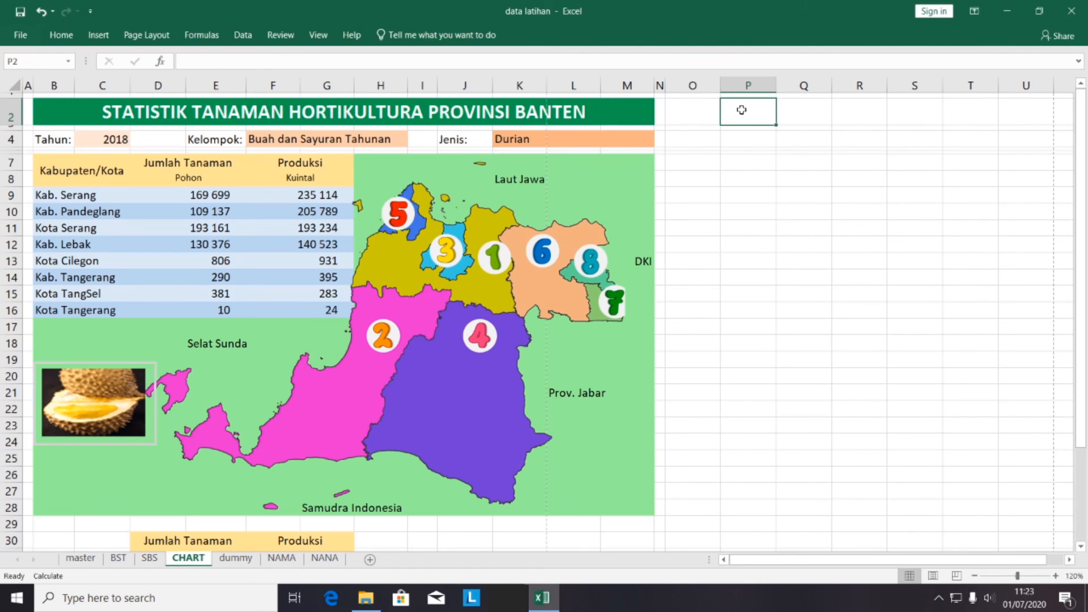
pyautogui.press('Right')
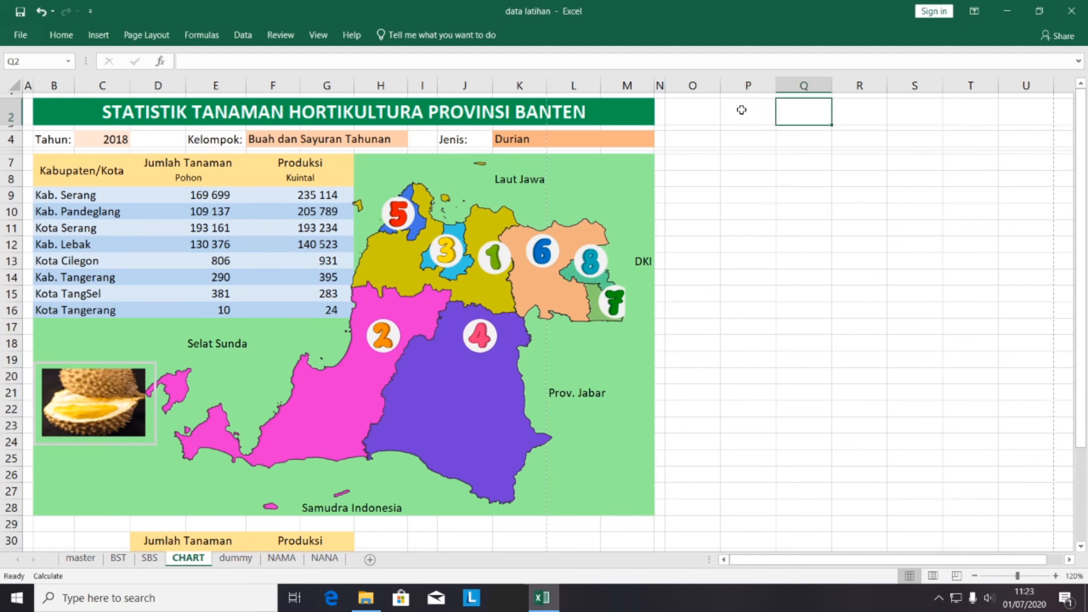
pyautogui.hotkey('ctrl', 'Right')
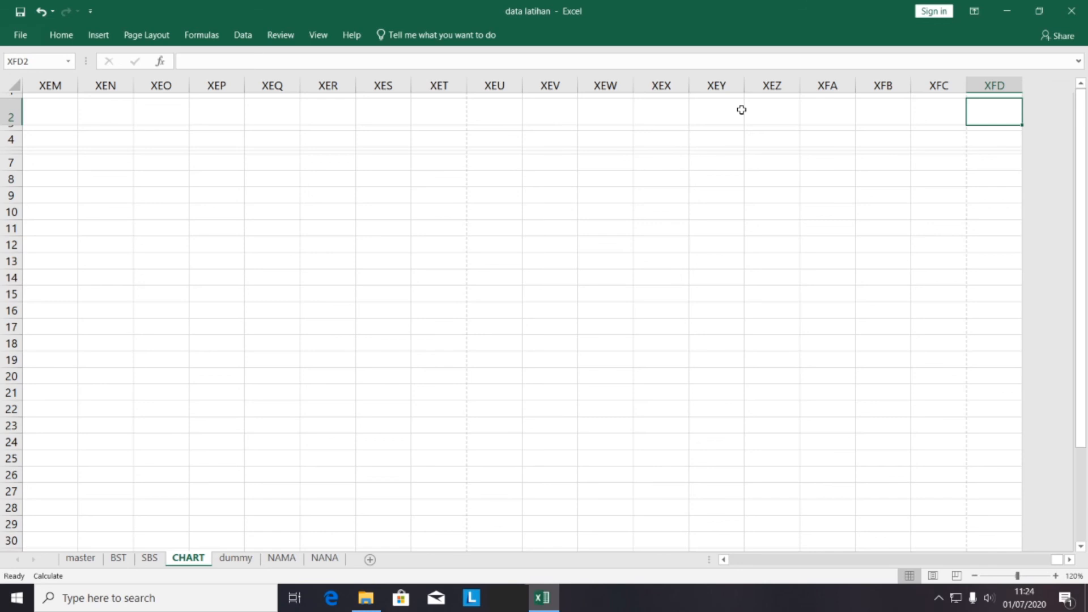
pyautogui.press('Home')
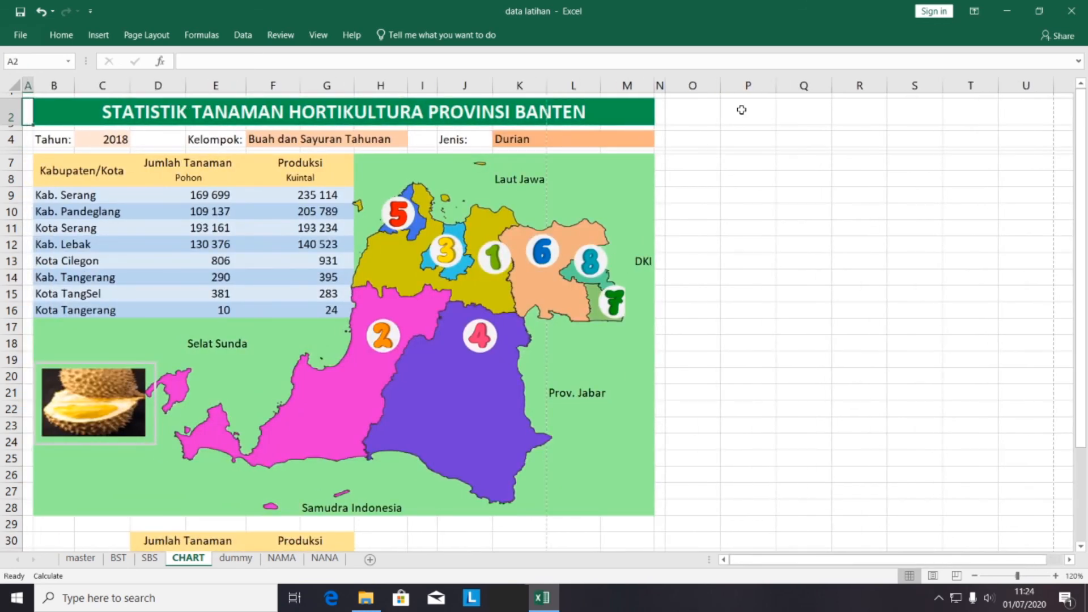
# Jump down column A to the last worksheet row, 1048576, and return to cell A1.
pyautogui.press('End')
pyautogui.press('Down')
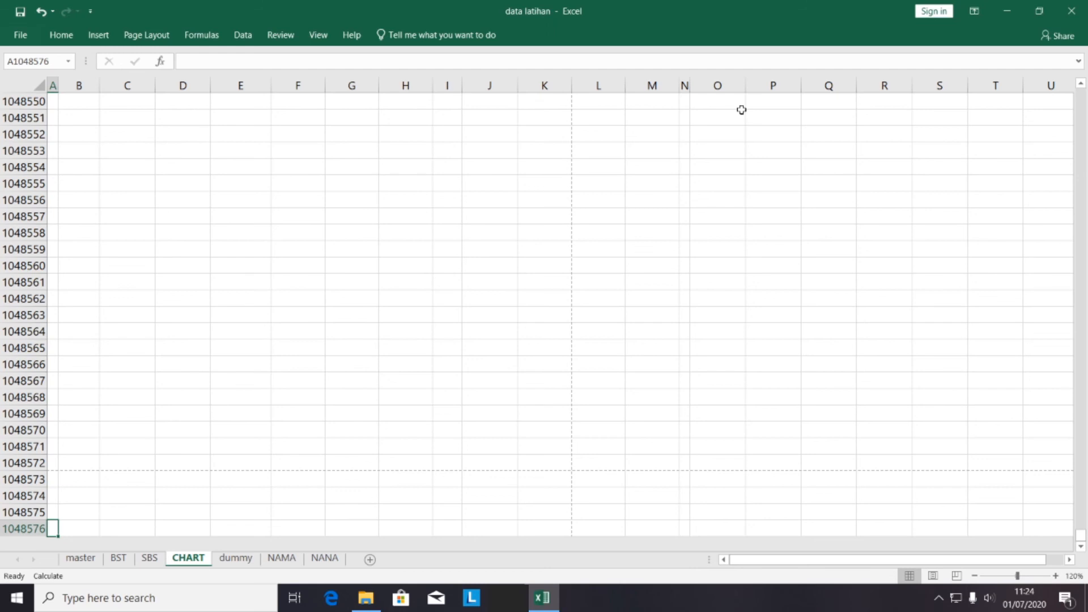
pyautogui.hotkey('ctrl', 'Home')
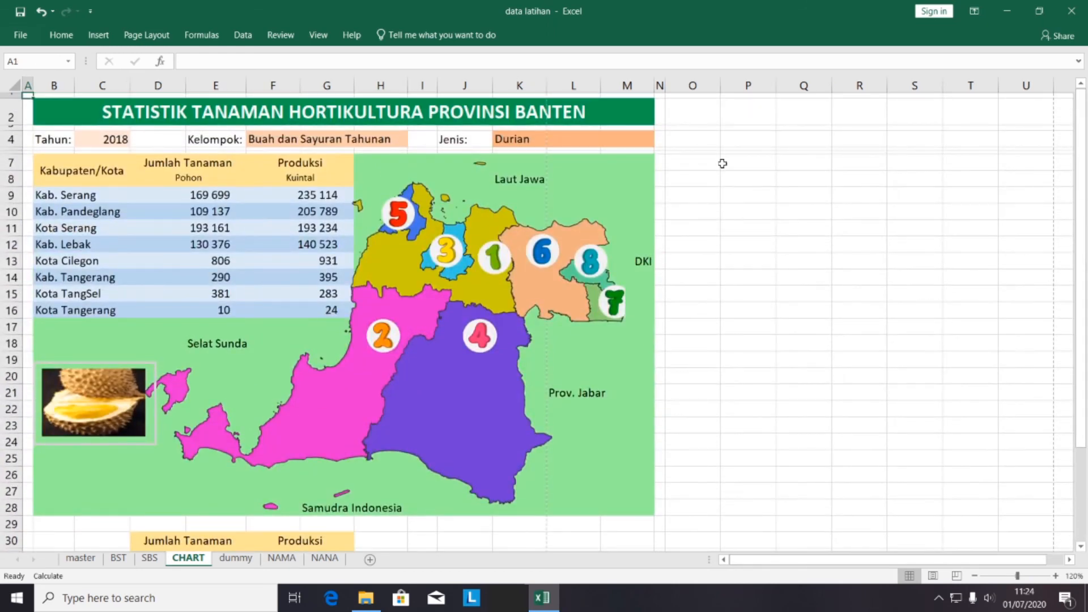
# Select various individual cells on the blank NAMA sheet, finishing on cell B4.
pyautogui.click(283, 561)
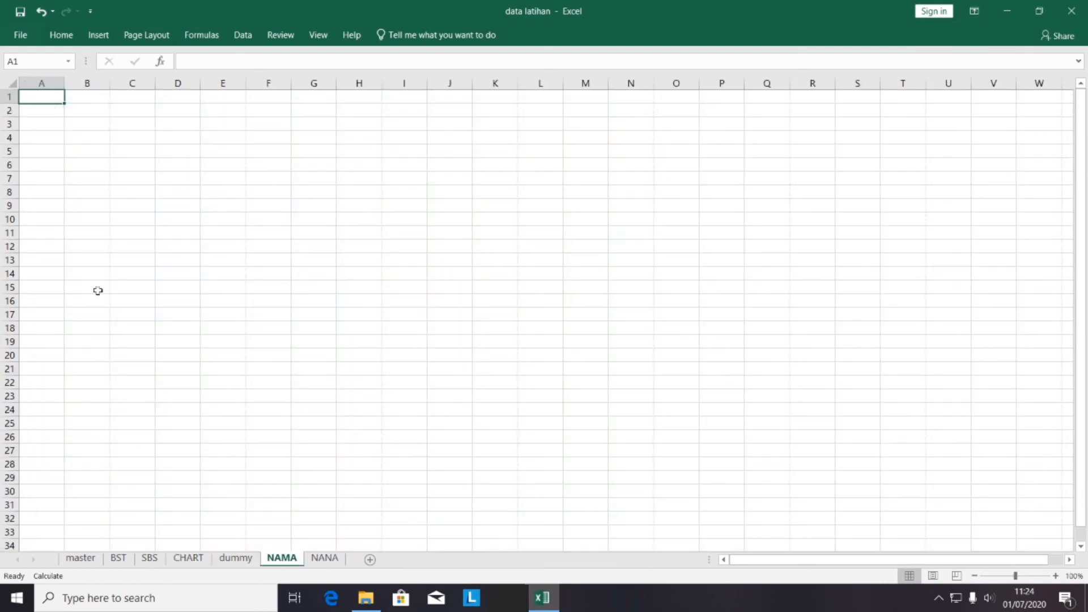
pyautogui.click(93, 112)
pyautogui.click(133, 114)
pyautogui.click(255, 114)
pyautogui.click(411, 165)
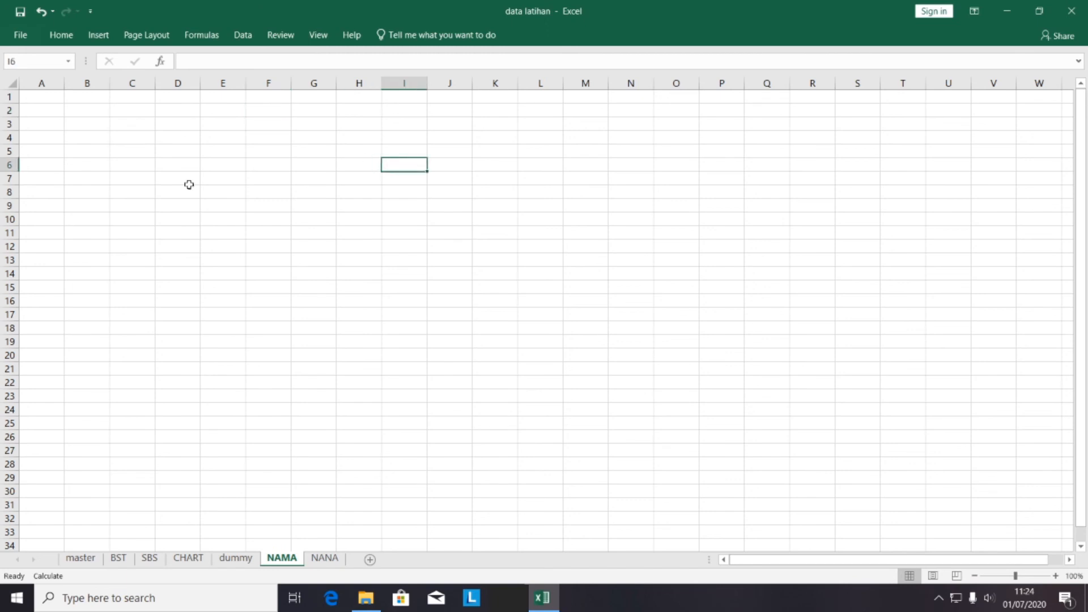
pyautogui.click(189, 184)
pyautogui.click(71, 129)
pyautogui.click(223, 128)
pyautogui.click(369, 135)
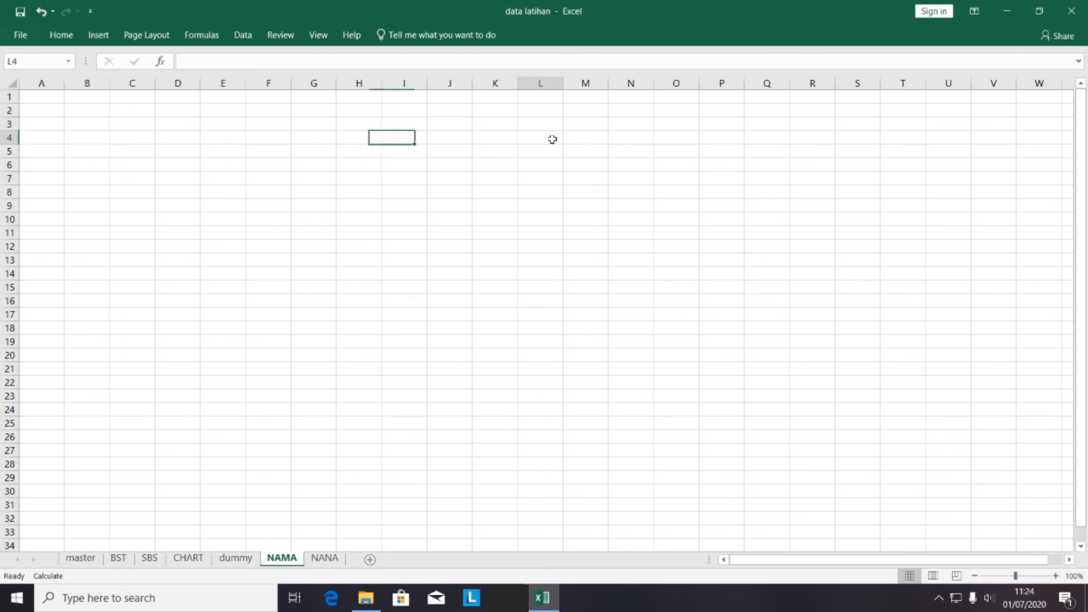
pyautogui.click(247, 186)
pyautogui.click(92, 202)
pyautogui.click(100, 134)
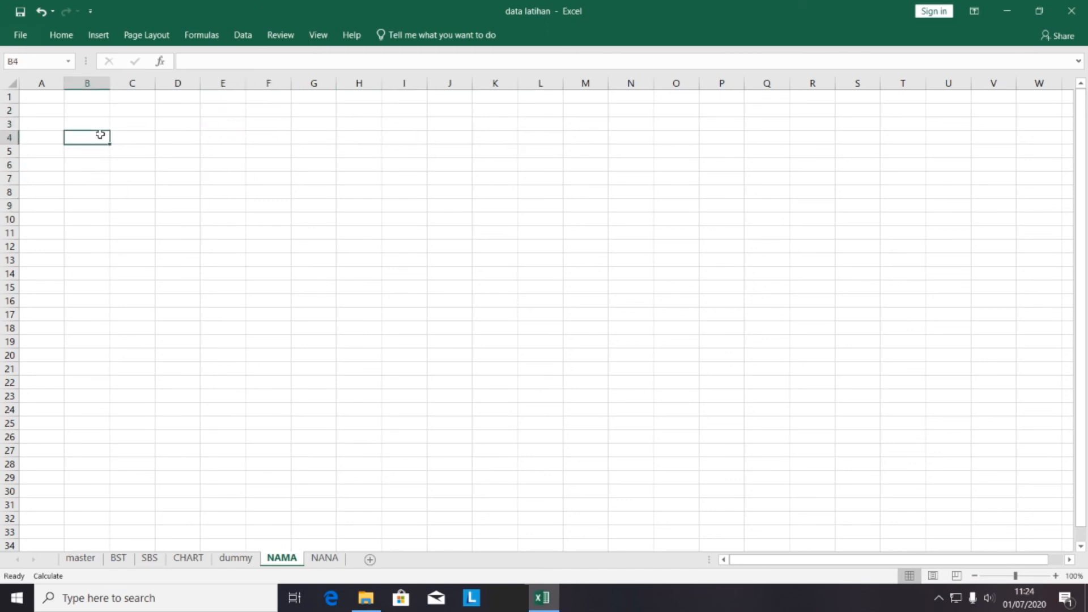
# Return to the CHART sheet, select the map chart to view its contextual Design tools, and deselect the chart.
pyautogui.hotkey('ctrl', 'pageup')
pyautogui.hotkey('ctrl', 'pageup')
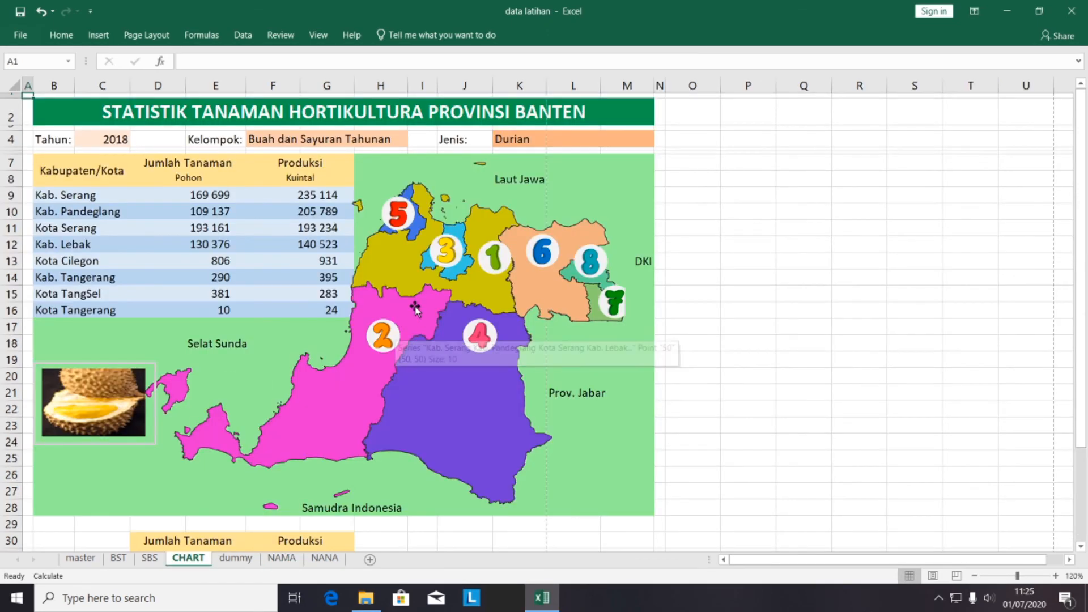
pyautogui.click(416, 308)
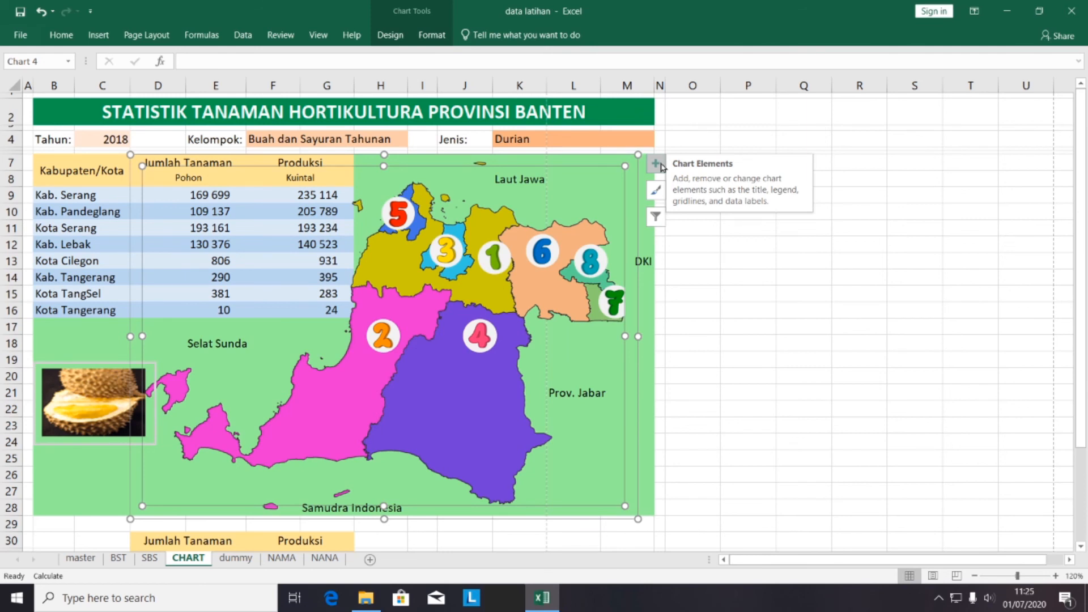
pyautogui.click(384, 39)
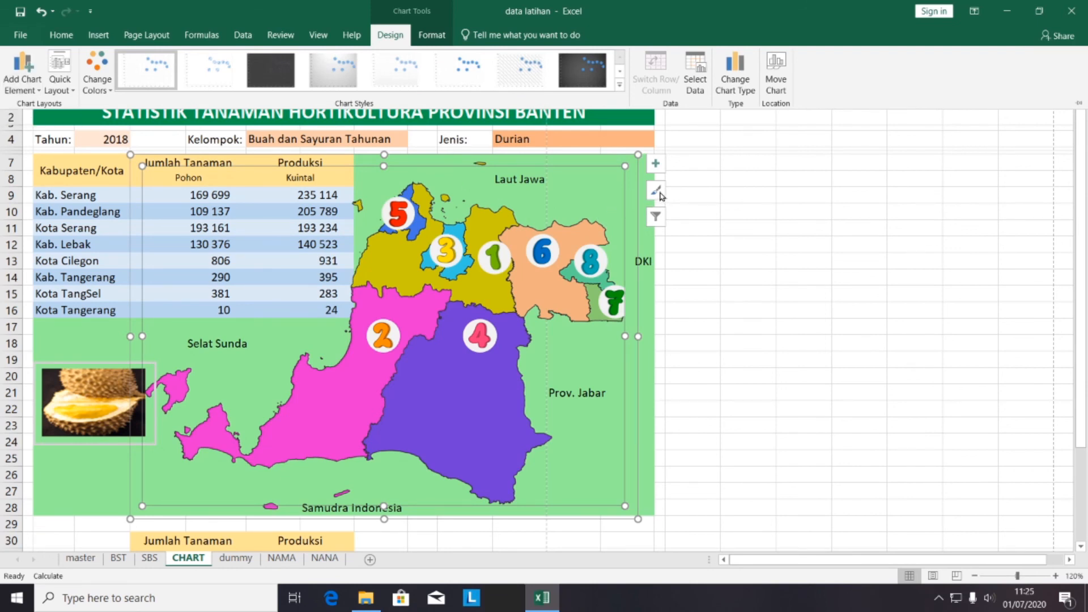
pyautogui.hotkey('ctrl', 'F1')
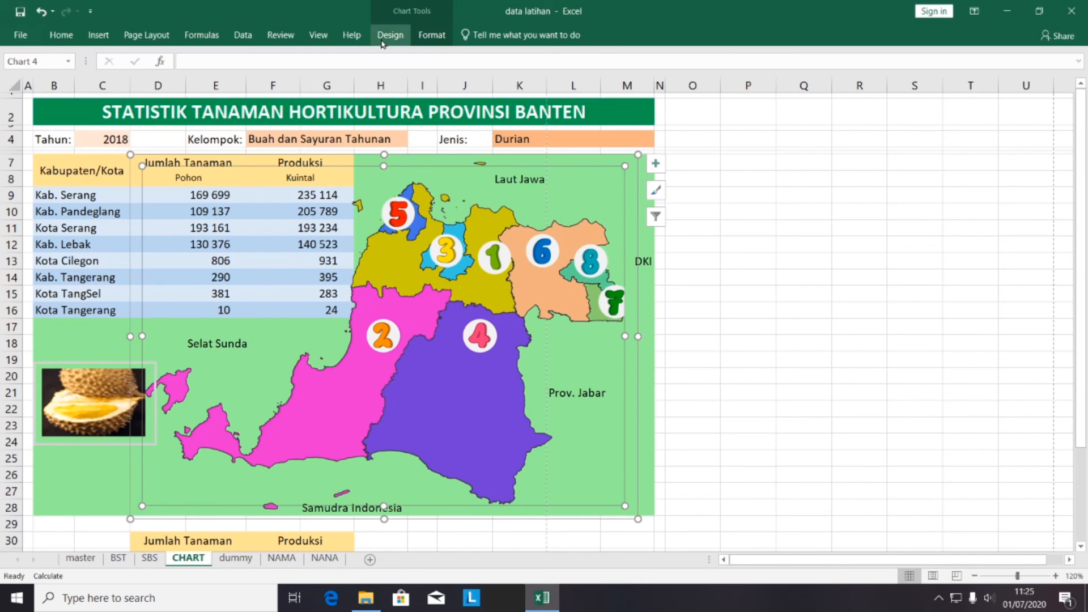
pyautogui.click(382, 41)
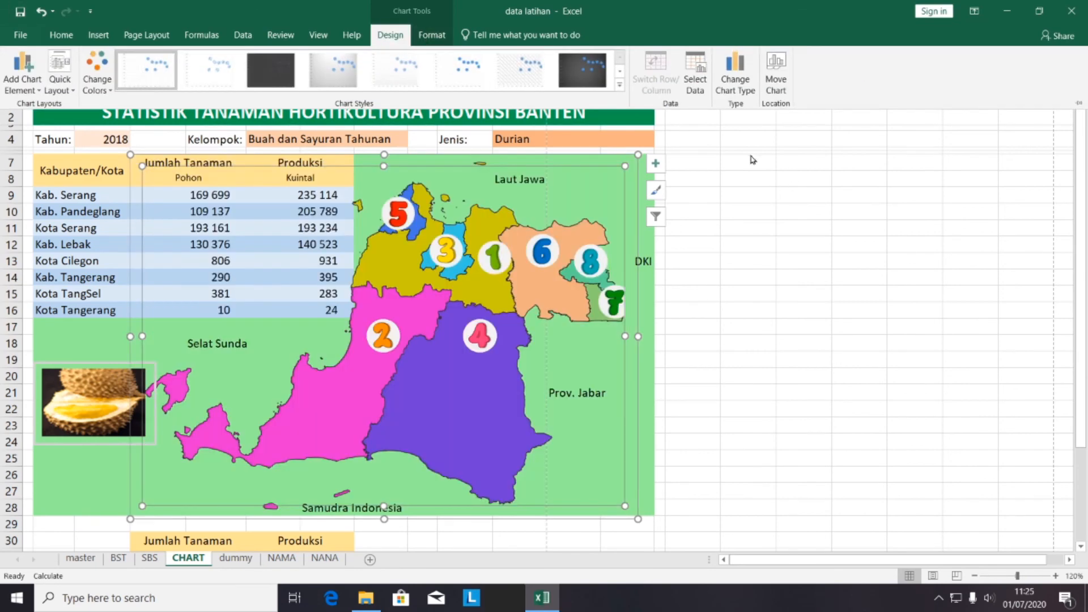
pyautogui.click(738, 252)
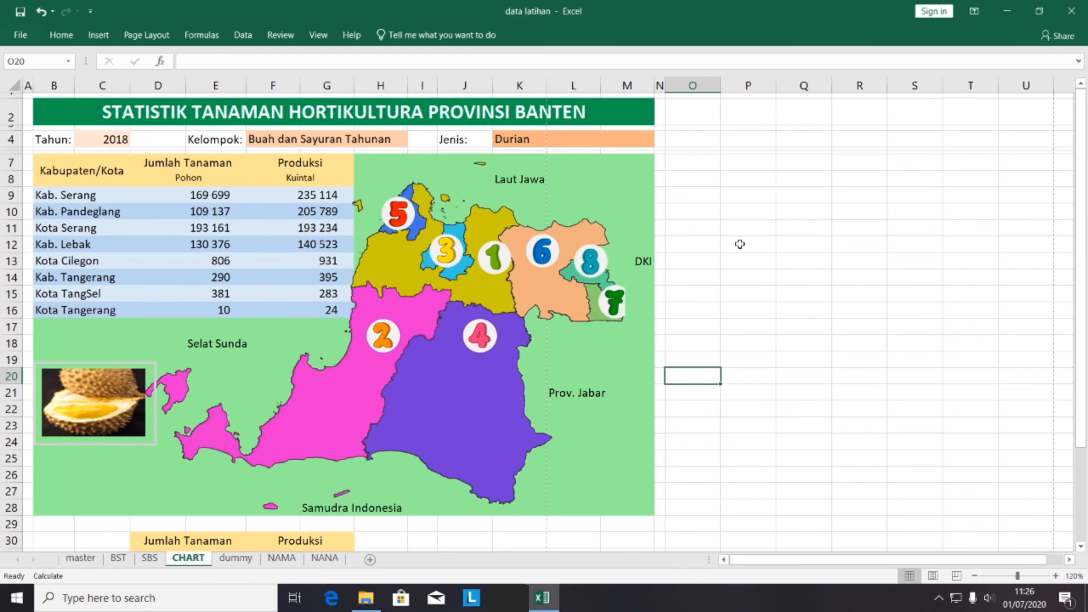
# View the workbook's Info page in the backstage and return to the CHART sheet.
pyautogui.click(20, 35)
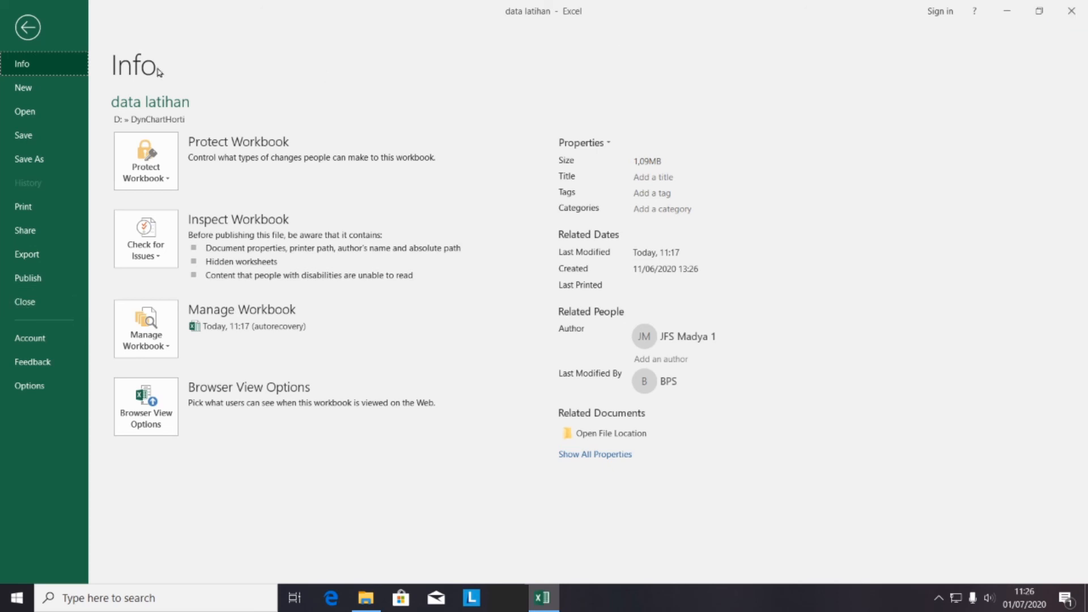
pyautogui.click(28, 27)
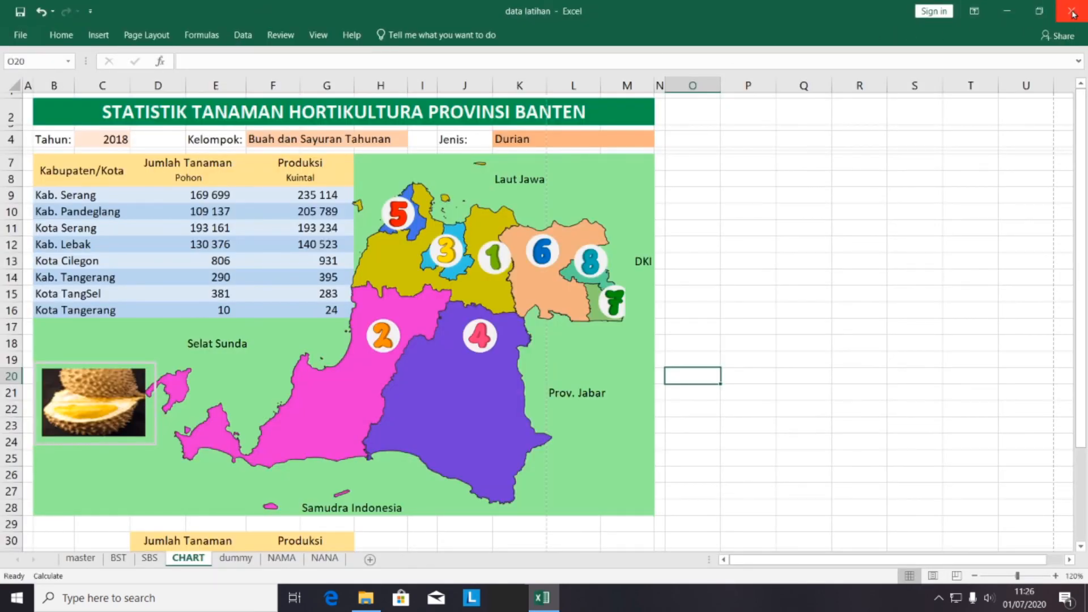